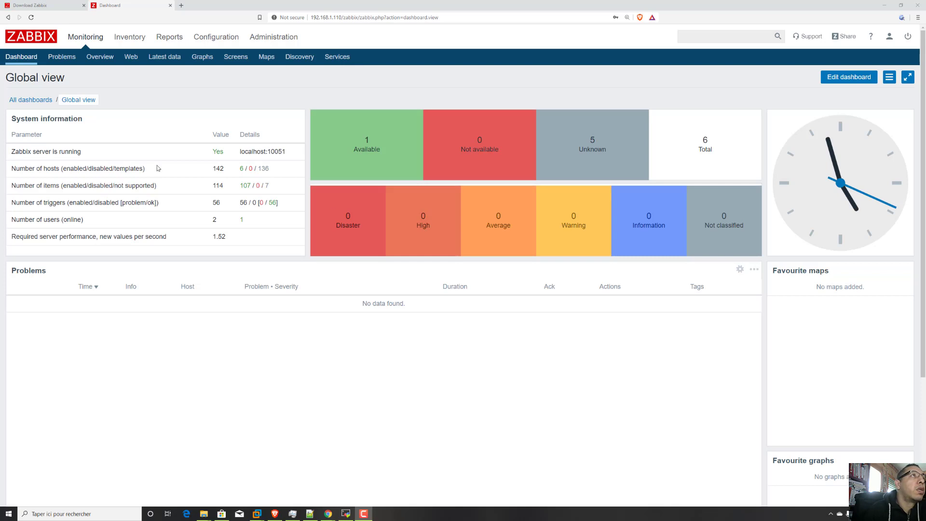
# Start creating a new item for the grafana1 host from its list of configured items.
pyautogui.click(212, 37)
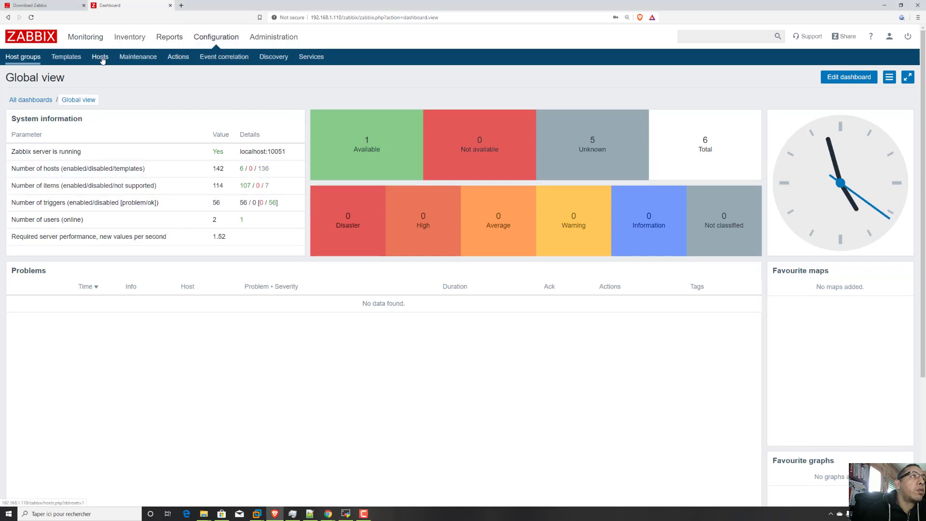
pyautogui.click(100, 57)
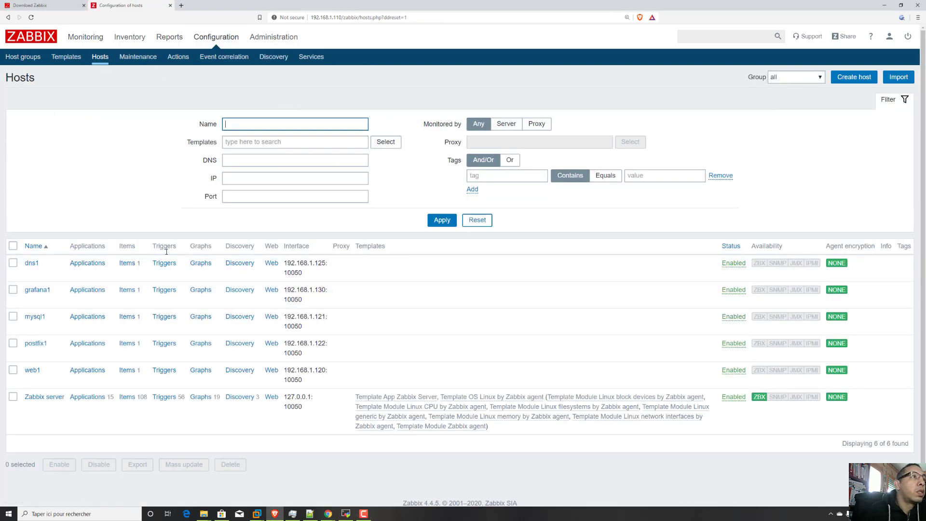
pyautogui.click(126, 290)
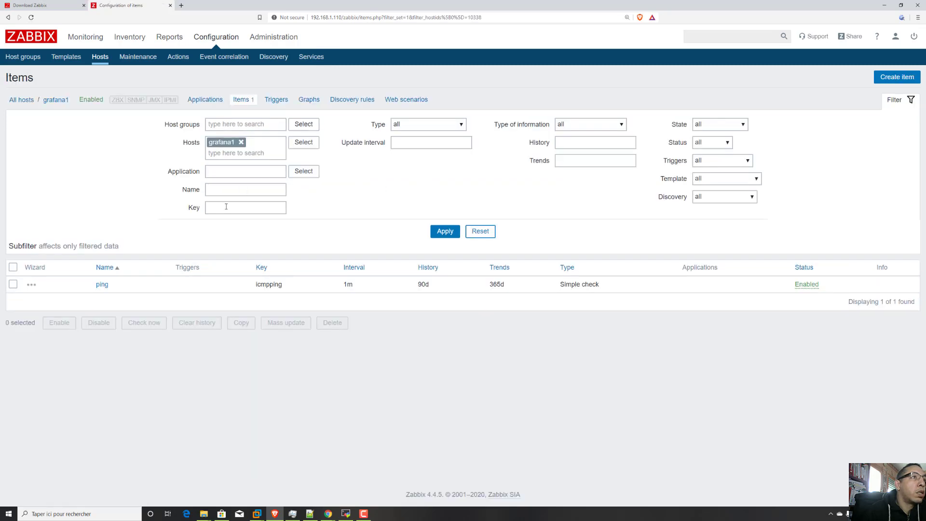
pyautogui.click(897, 77)
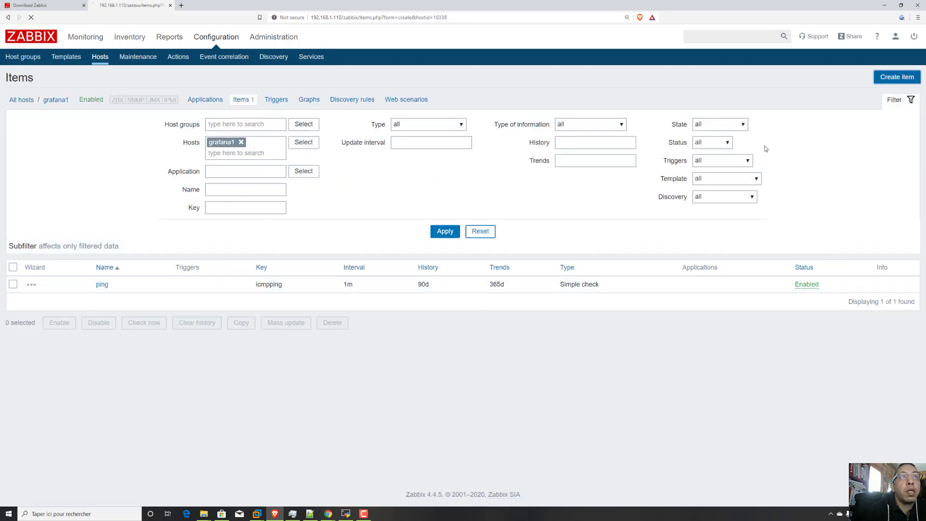
# Name the new item "check version os".
pyautogui.click(260, 141)
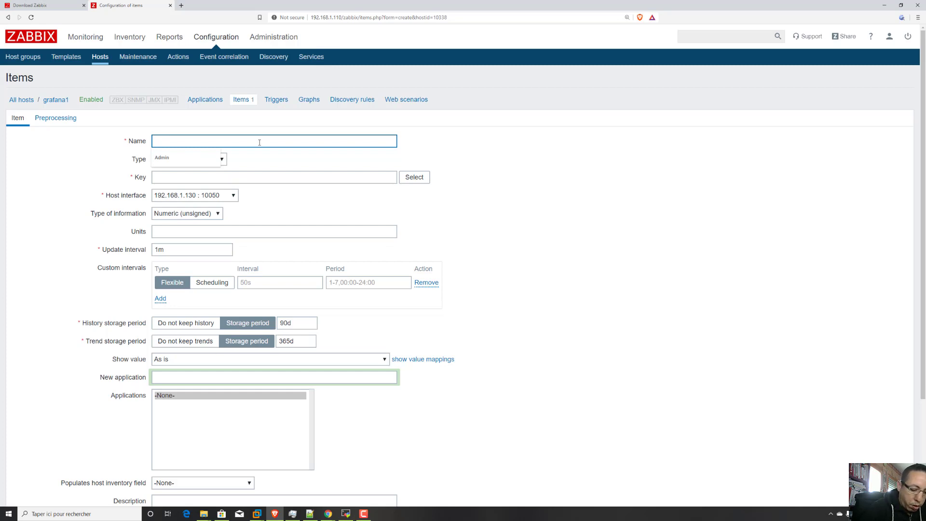
pyautogui.write('check')
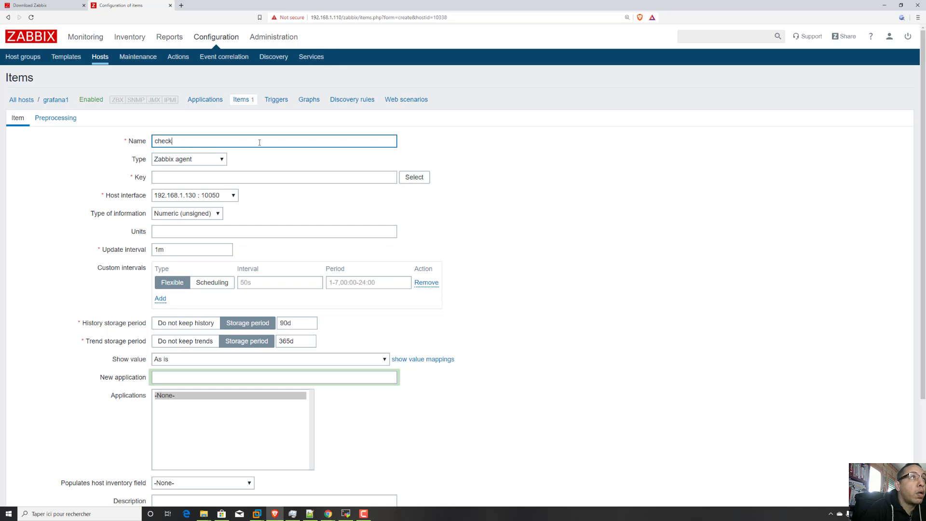
pyautogui.write(' vers')
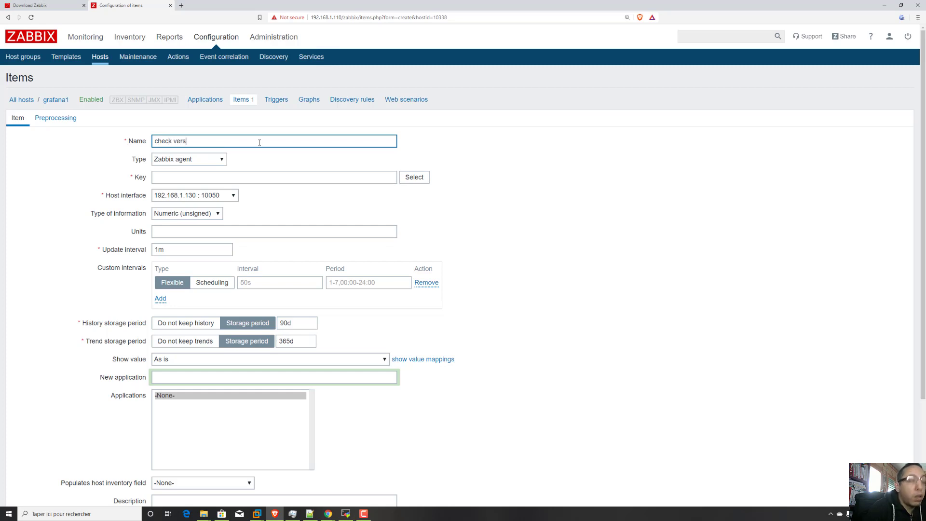
pyautogui.write('ion')
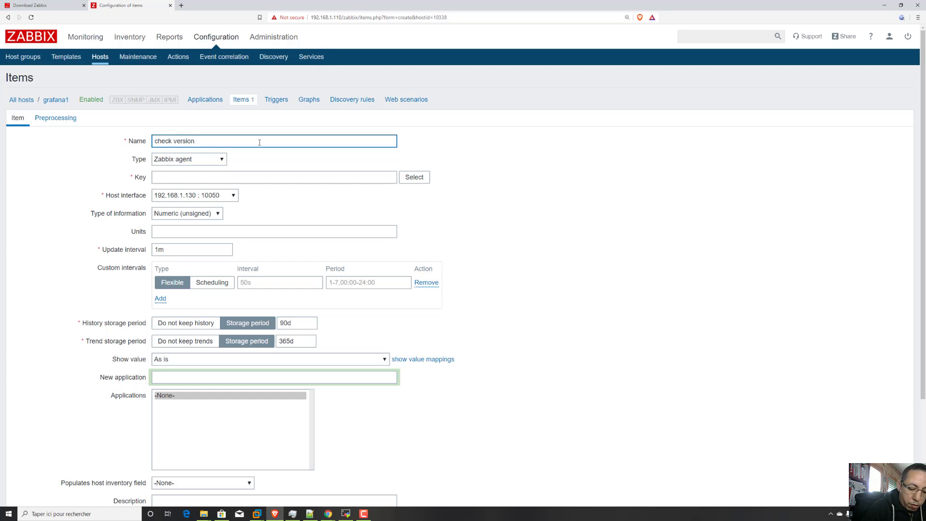
pyautogui.write(' os')
# Set the item type to SSH agent and reduce its key to ssh.run without any parameters.
pyautogui.click(221, 160)
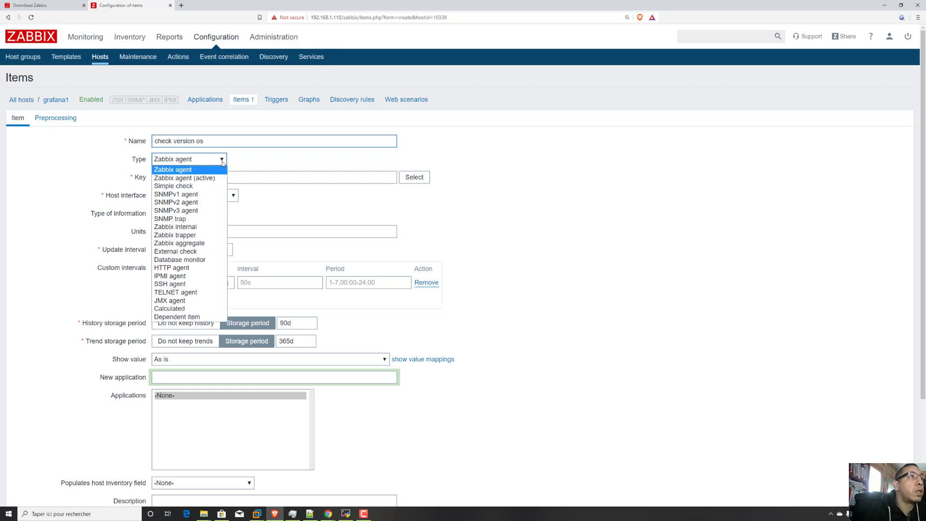
pyautogui.click(197, 284)
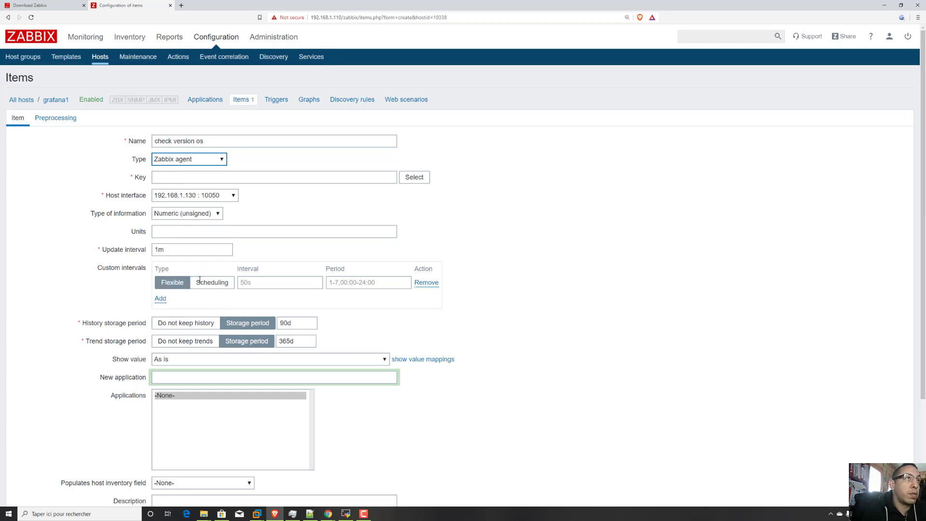
pyautogui.moveTo(327, 177); pyautogui.dragTo(176, 172)
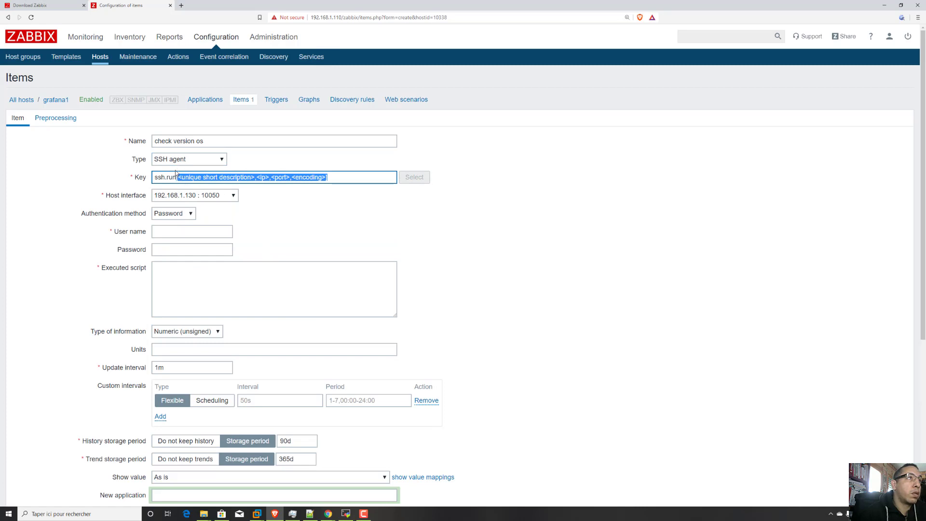
pyautogui.press('BackSpace')
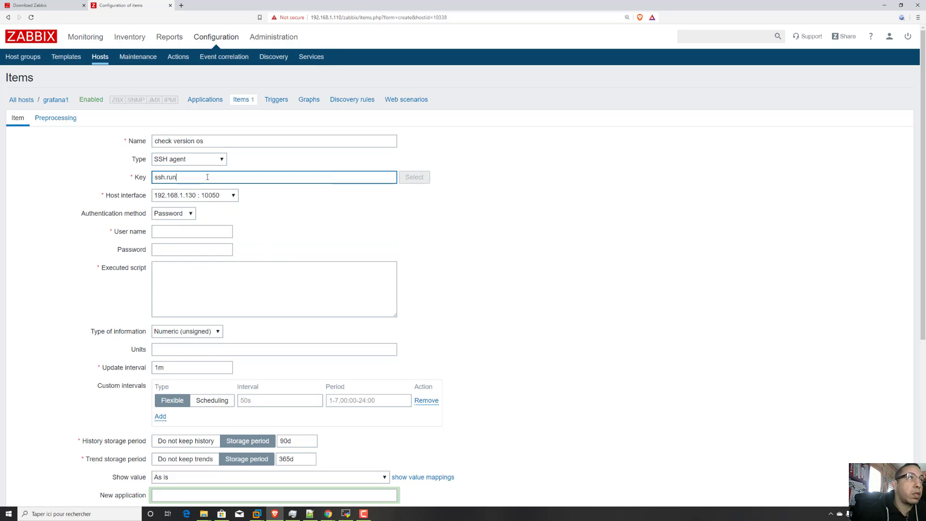
# Enter root as the SSH user name and fill in the account password.
pyautogui.click(191, 235)
pyautogui.write('root')
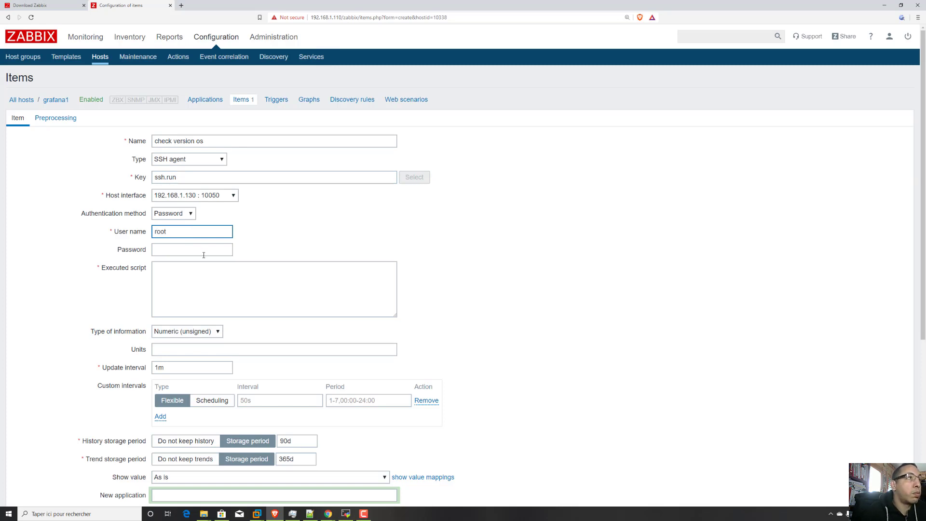
pyautogui.click(204, 251)
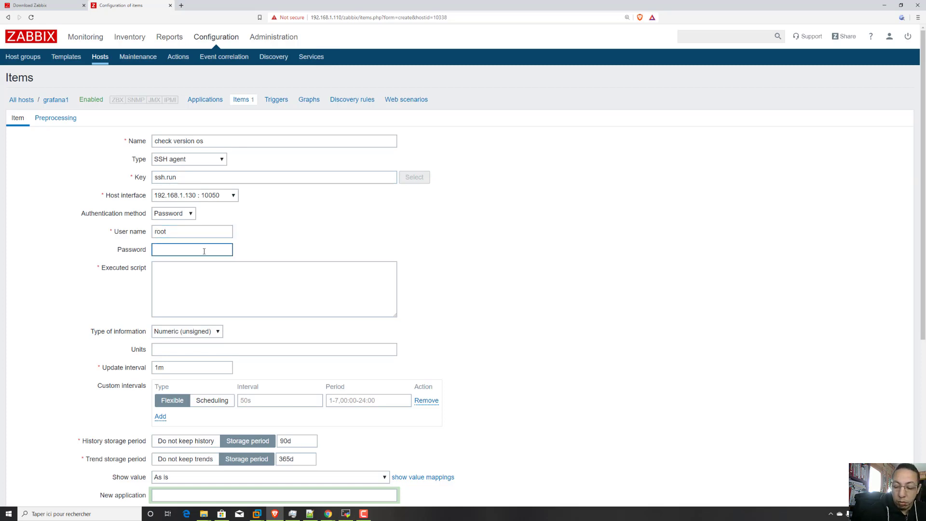
pyautogui.write('123456')
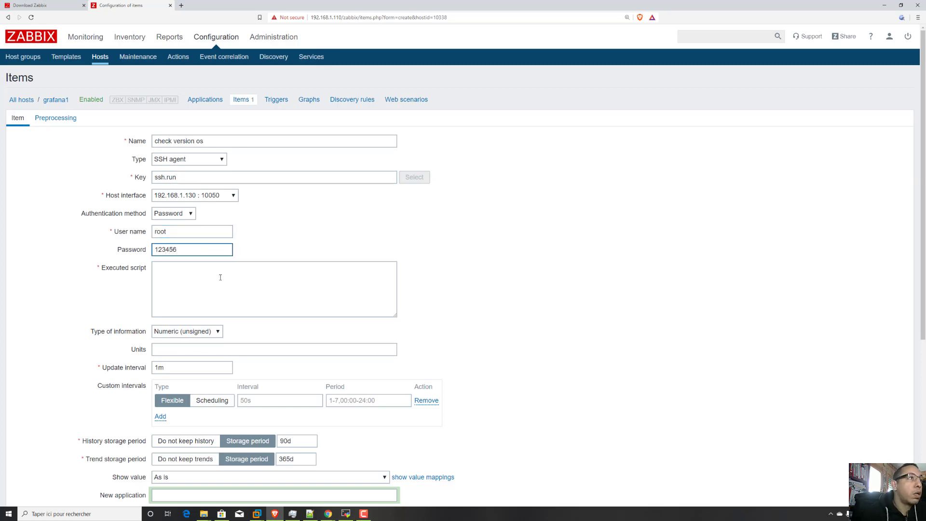
# Set the executed script to "lsb_release -a" and add the item to the host.
pyautogui.click(220, 277)
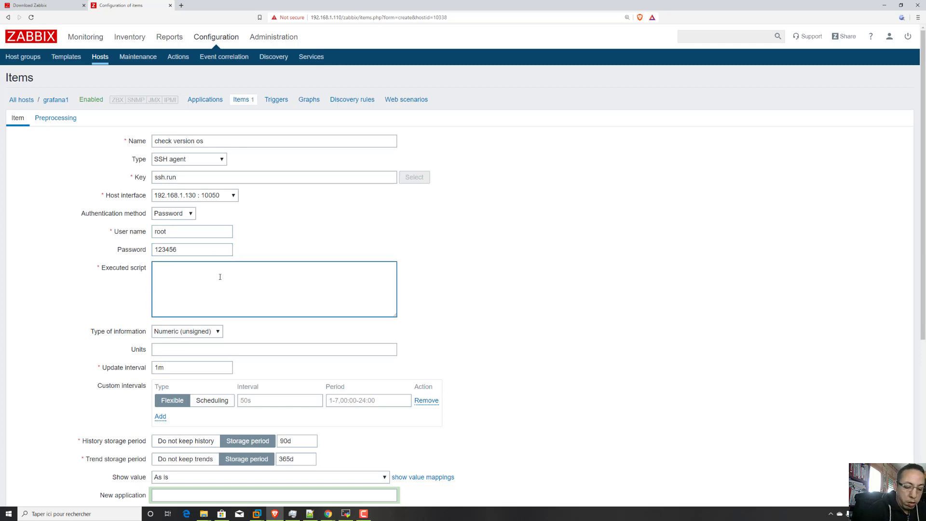
pyautogui.write('lsb')
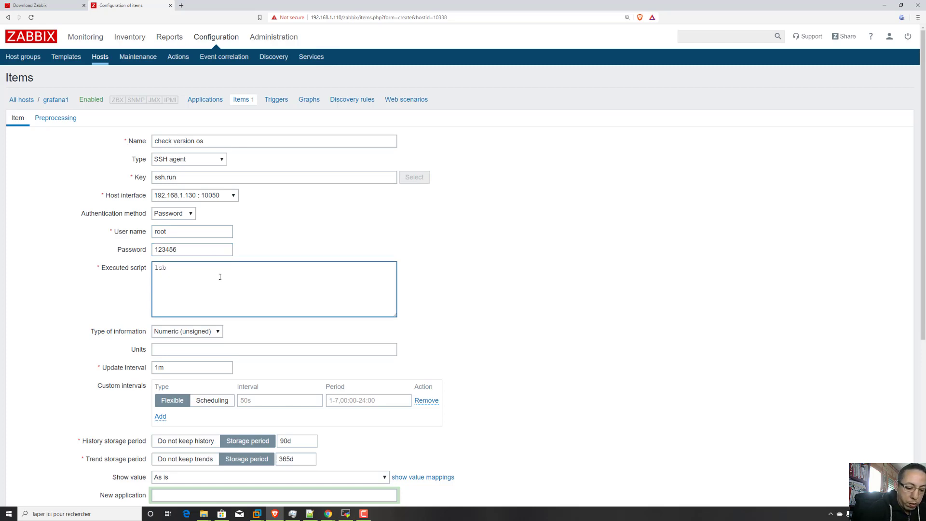
pyautogui.write('_r')
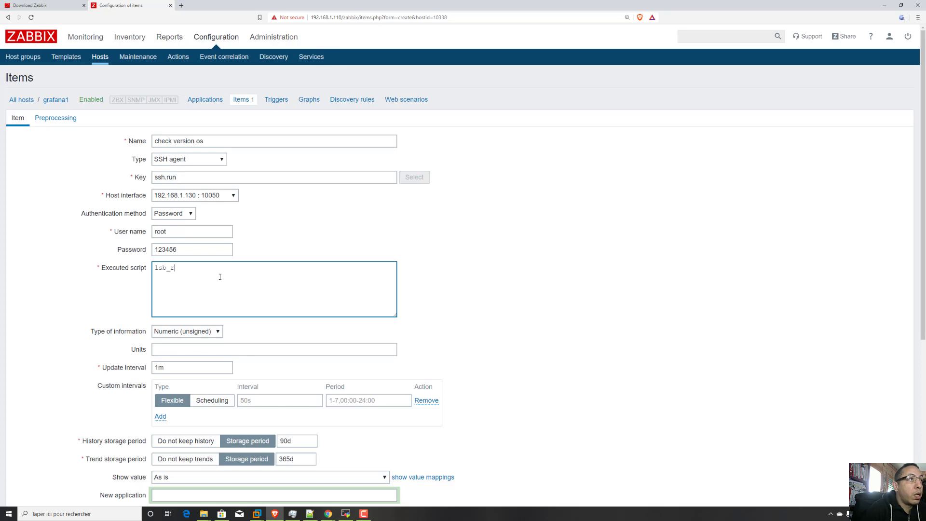
pyautogui.write('el')
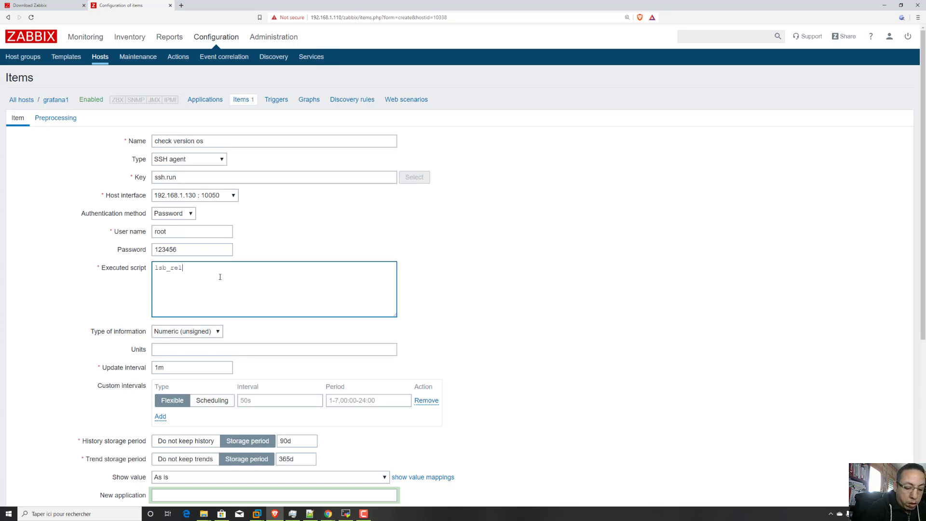
pyautogui.write('ease -a')
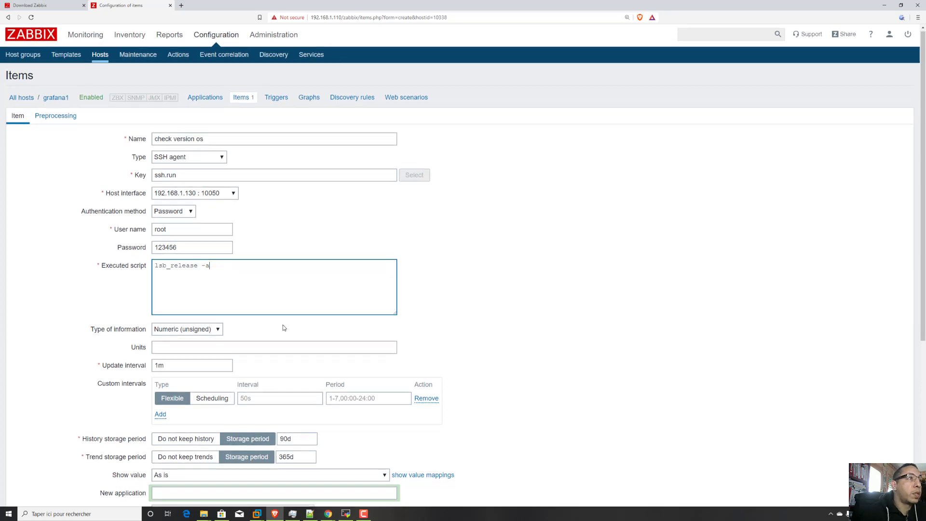
pyautogui.scroll(-2, 284, 325)
pyautogui.scroll(-3, 257, 314)
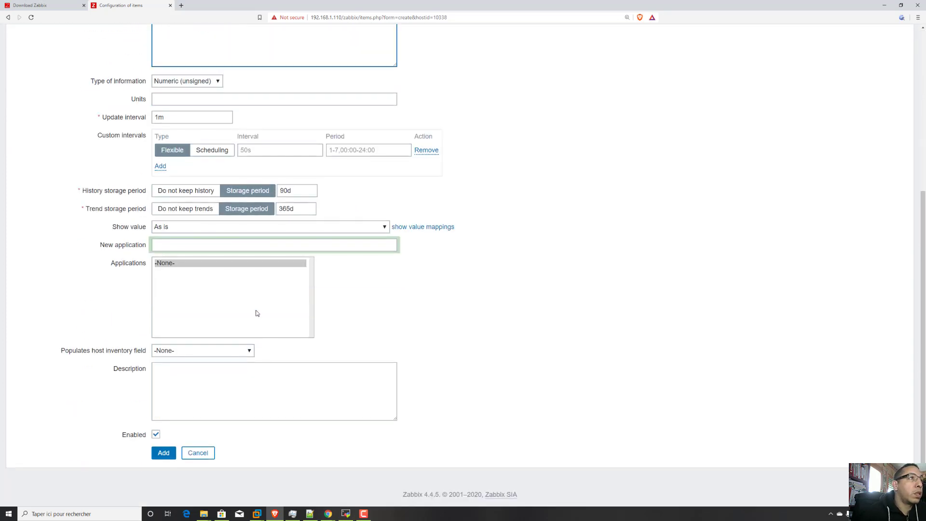
pyautogui.click(163, 453)
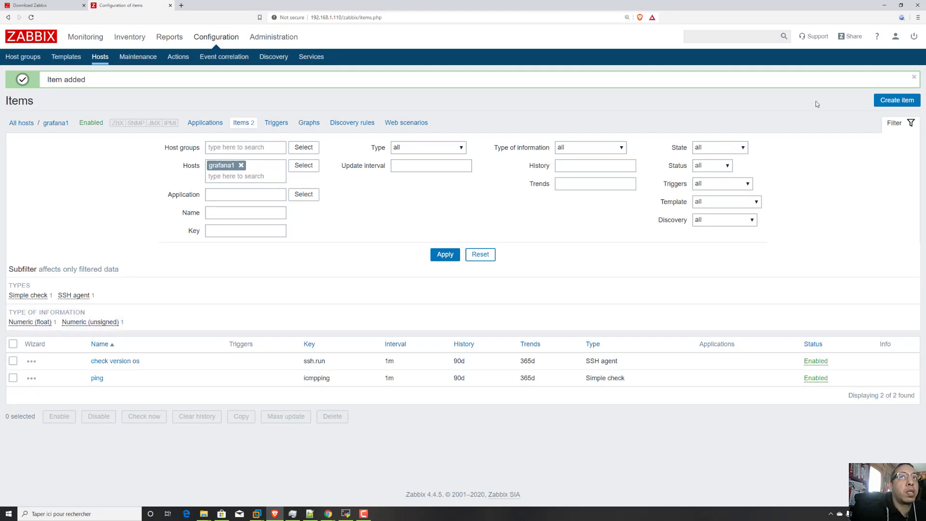
# Start another item on the grafana1 host and name it "check ntp service".
pyautogui.click(896, 100)
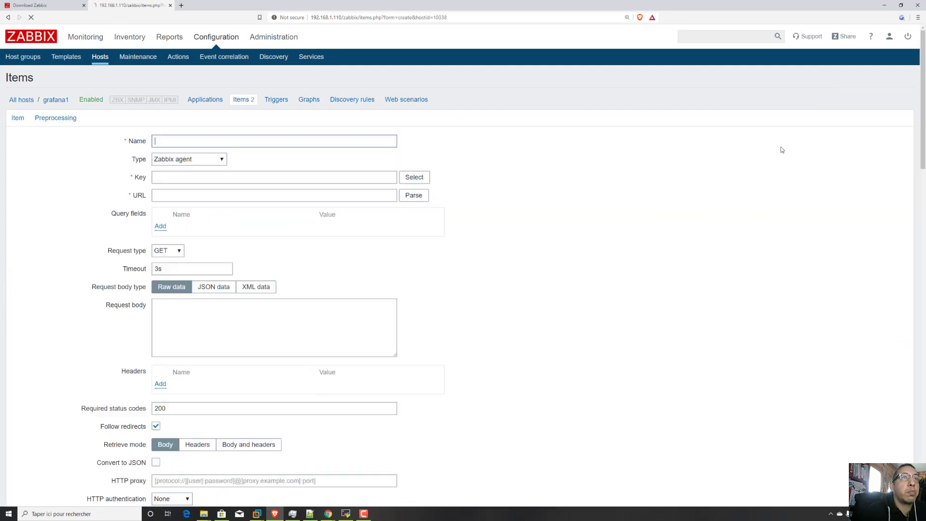
pyautogui.click(235, 140)
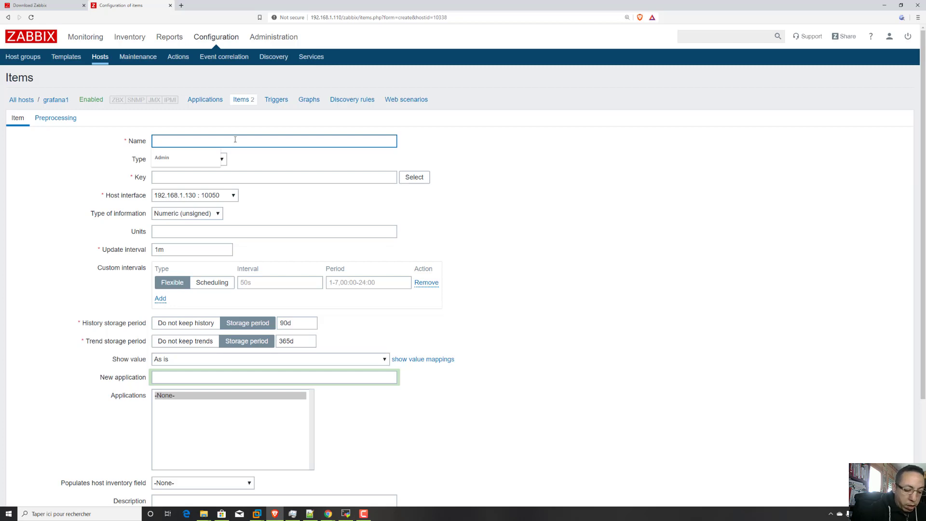
pyautogui.write('check')
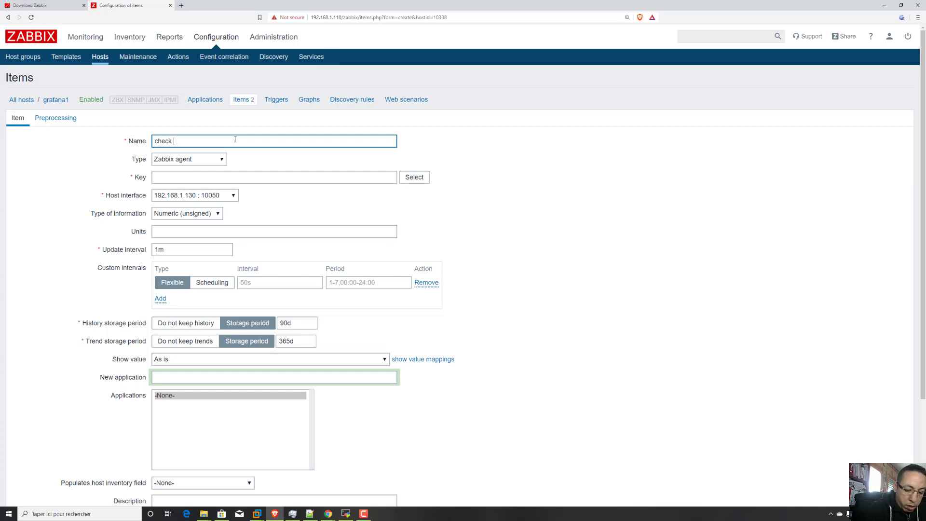
pyautogui.write(' nto')
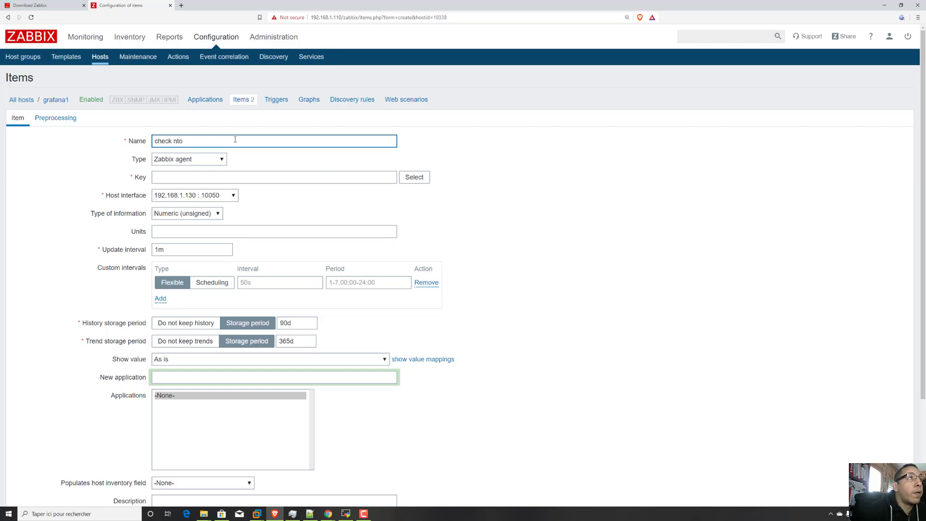
pyautogui.write('p serve')
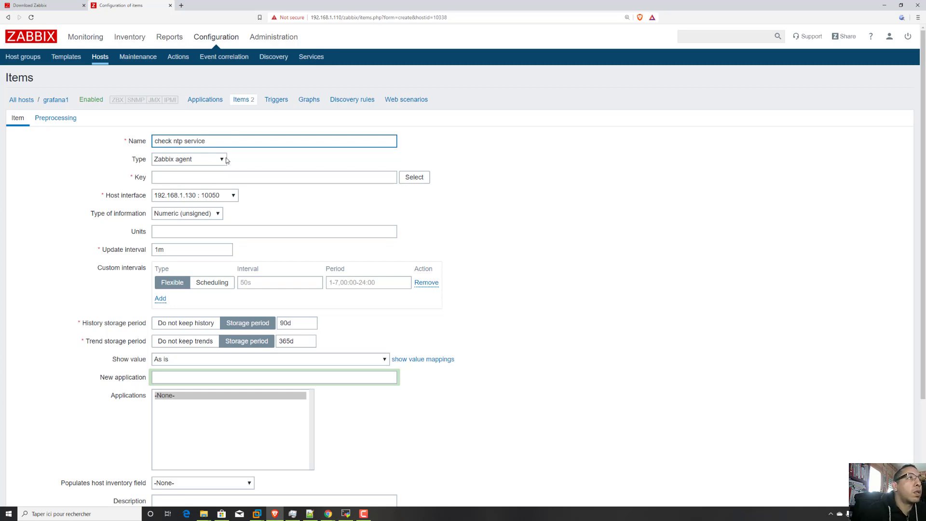
# Make the item a Simple check and choose the standard key net.udp.service[service,<ip>,<port>].
pyautogui.click(222, 160)
pyautogui.click(201, 187)
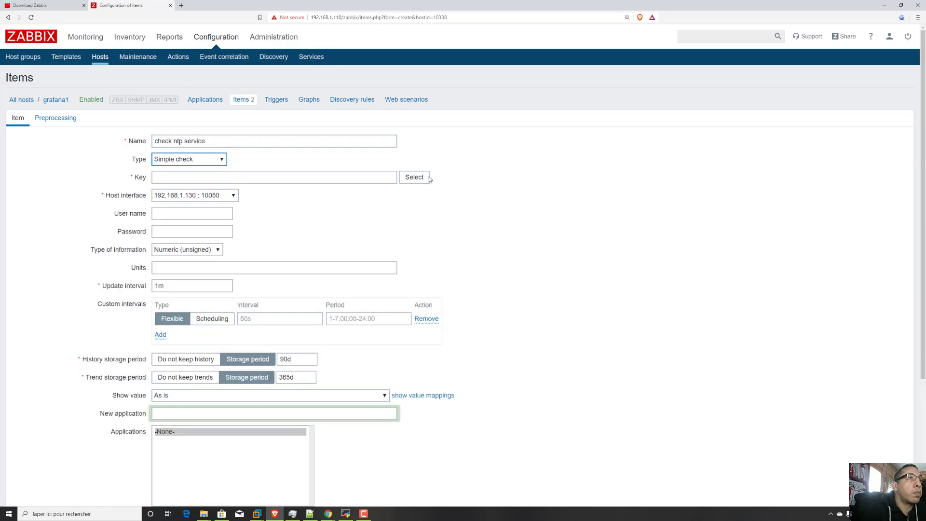
pyautogui.click(415, 177)
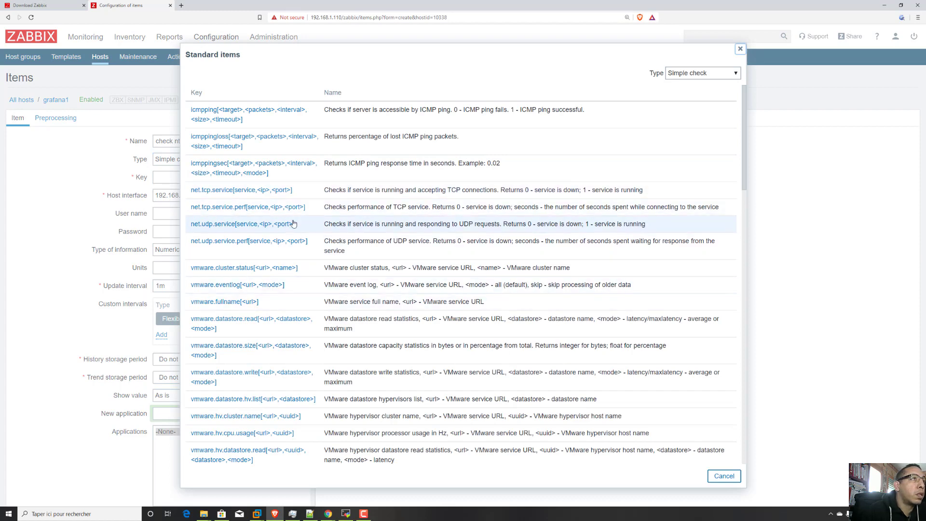
pyautogui.click(264, 225)
# Fill in the key's parameters with service ntp, no IP and port 123, giving net.udp.service[ntp,,123].
pyautogui.moveTo(258, 177); pyautogui.dragTo(239, 177)
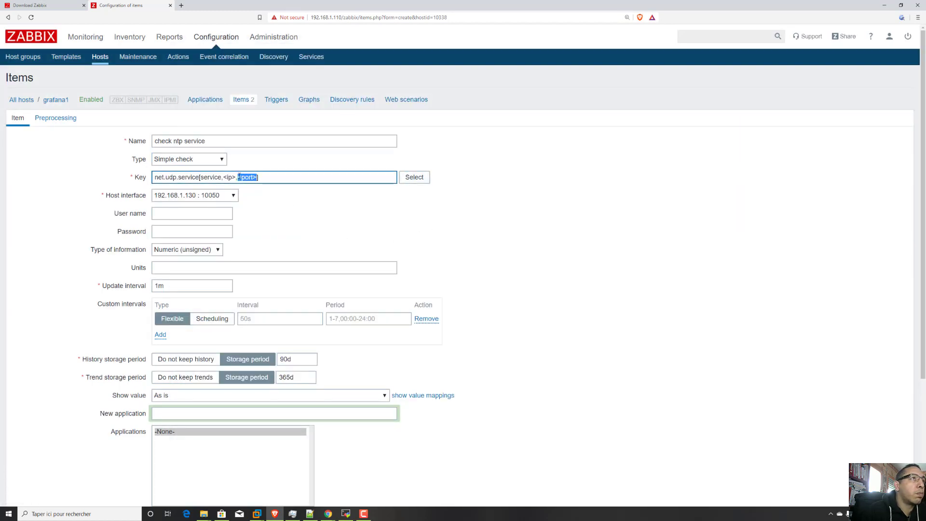
pyautogui.write('123')
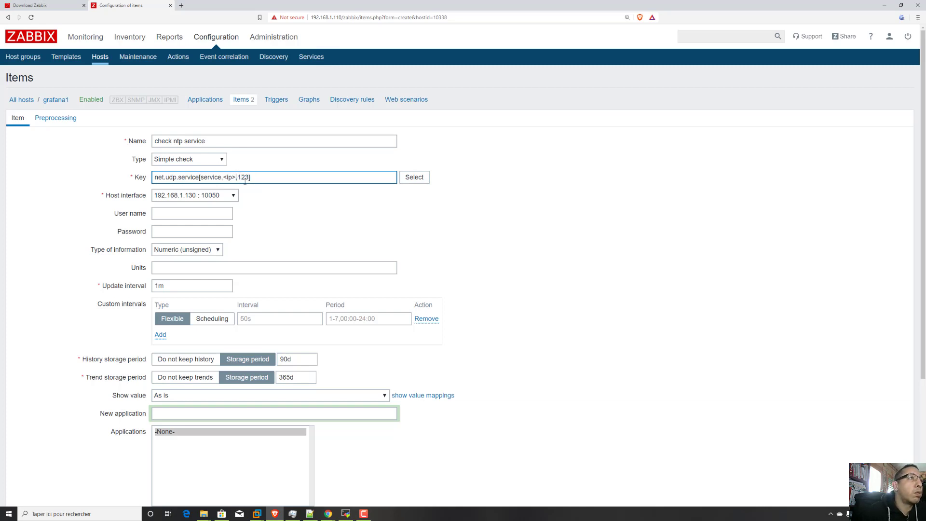
pyautogui.press('BackSpace')
pyautogui.press('BackSpace')
pyautogui.press('BackSpace')
pyautogui.press('BackSpace')
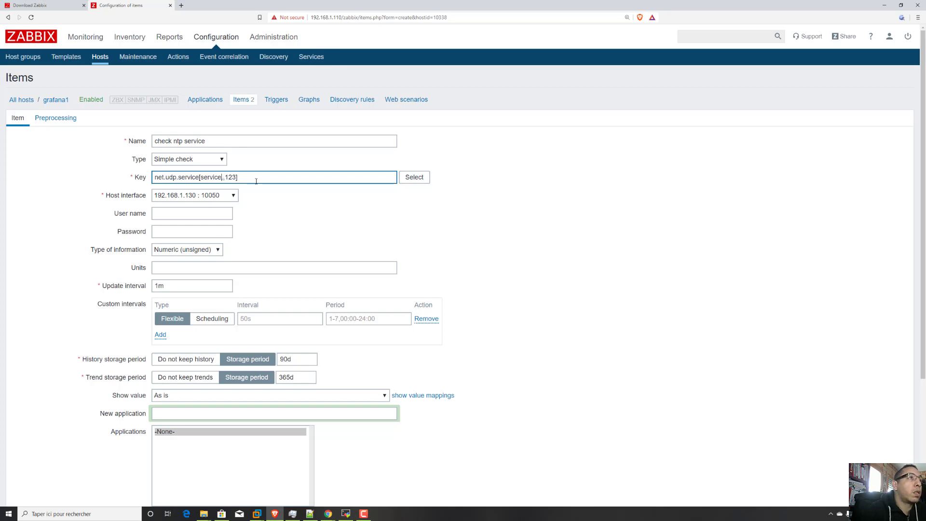
pyautogui.press('BackSpace')
pyautogui.press('BackSpace')
pyautogui.press('BackSpace')
pyautogui.press('BackSpace')
pyautogui.press('BackSpace')
pyautogui.press('BackSpace')
pyautogui.press('BackSpace')
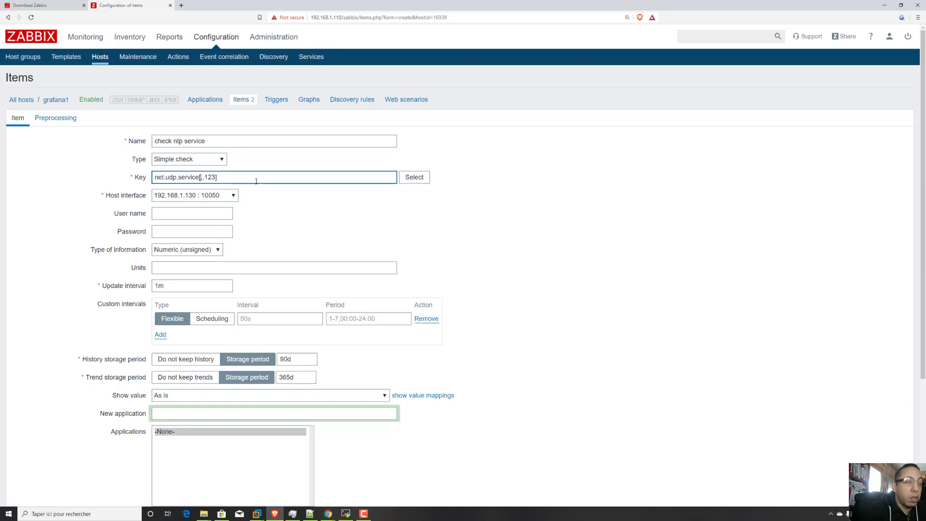
pyautogui.write('ntp')
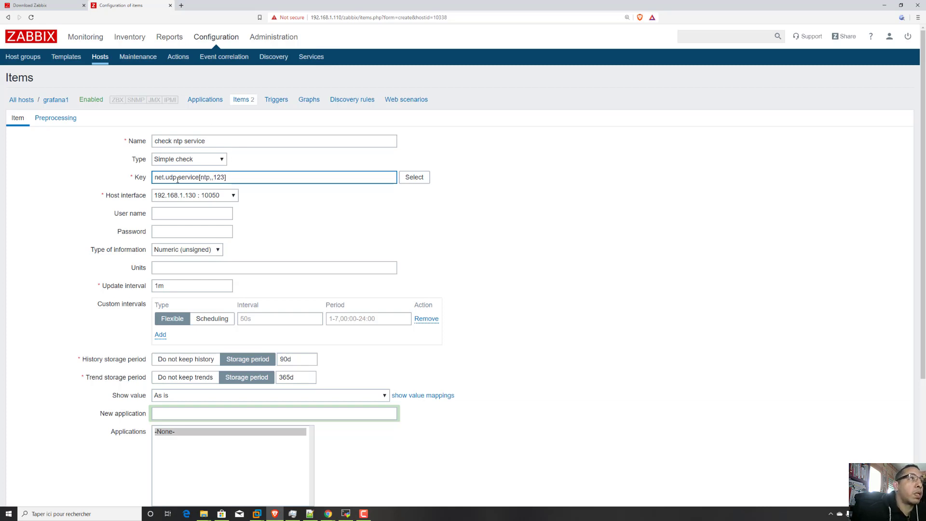
pyautogui.moveTo(178, 177); pyautogui.dragTo(166, 177)
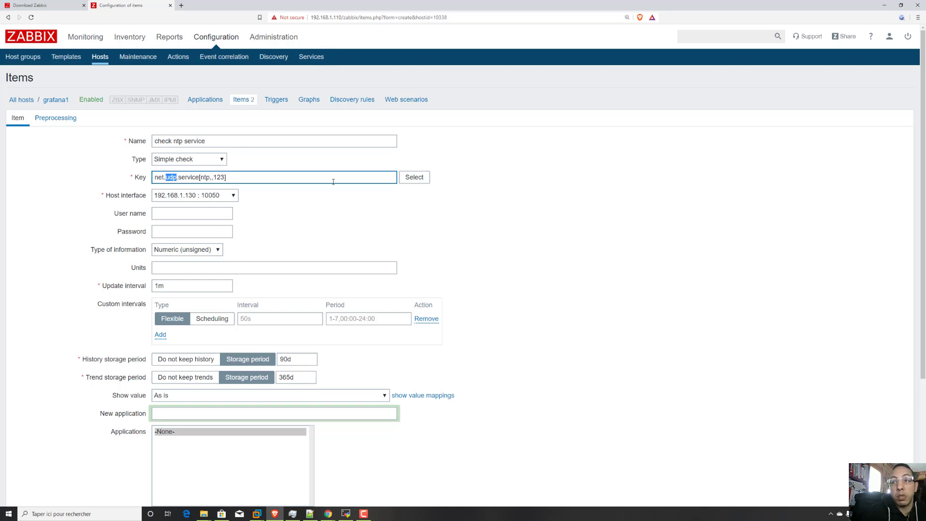
# Set the NTP item's type of information to Numeric (float) and add the item to the host.
pyautogui.scroll(-3, 360, 283)
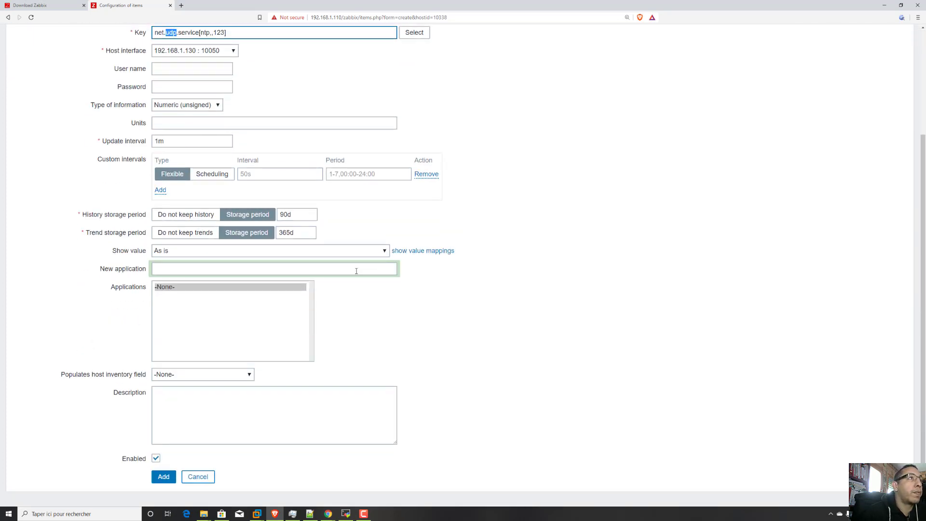
pyautogui.scroll(-1, 266, 193)
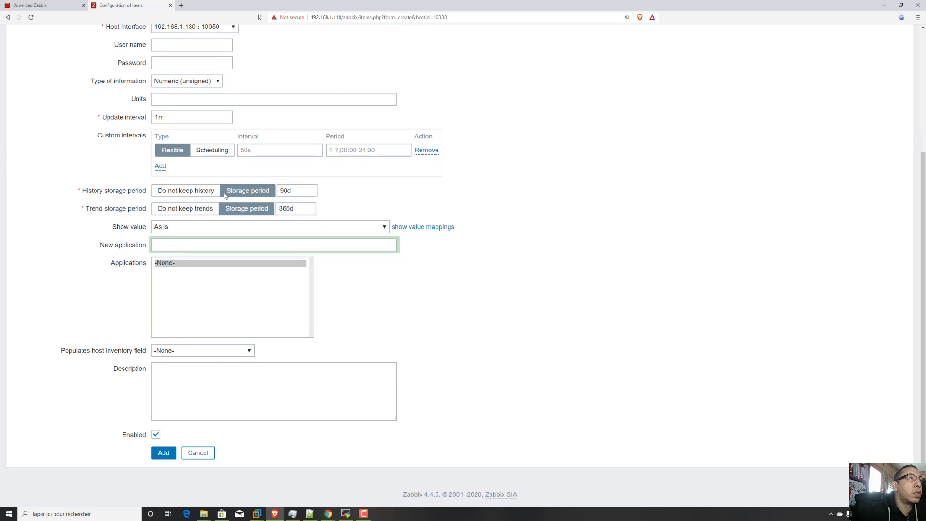
pyautogui.click(219, 82)
pyautogui.click(179, 102)
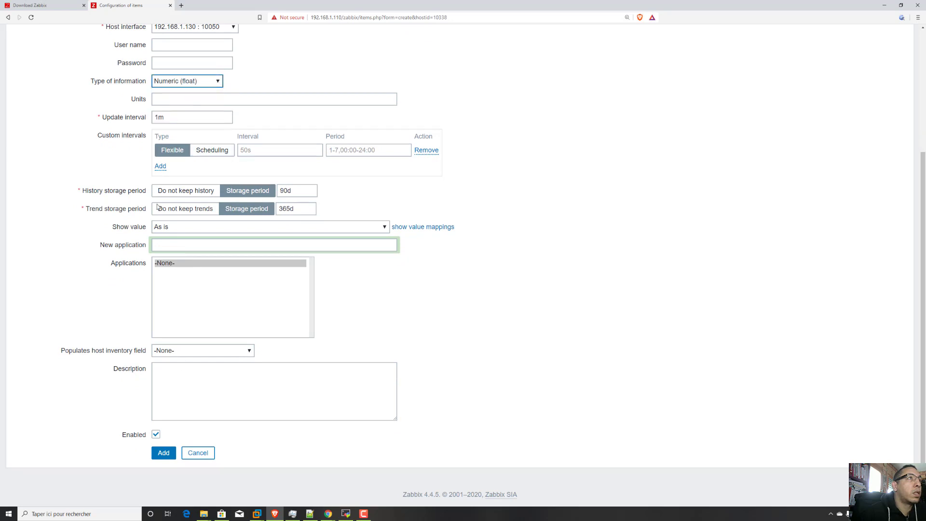
pyautogui.click(163, 452)
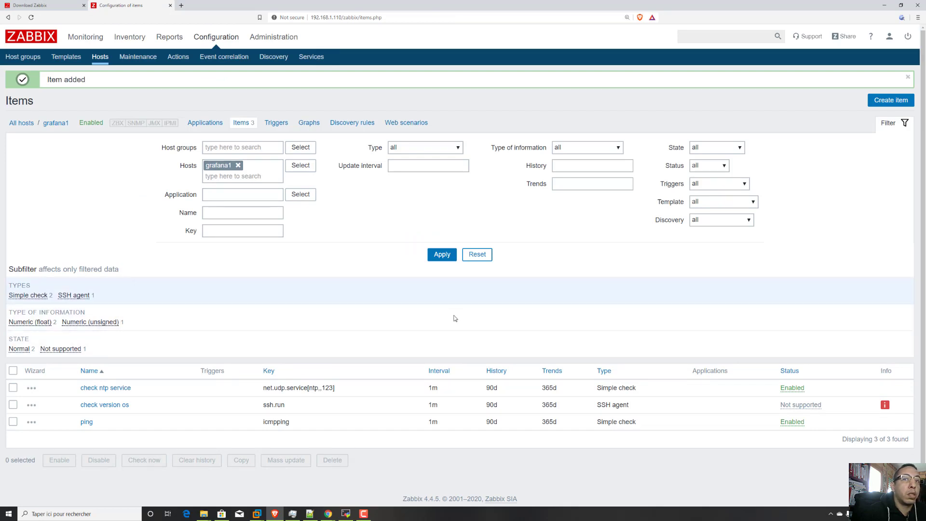
# Show the latest data for host grafana1 instead of postfix1 and inspect the info on the "check version os" item.
pyautogui.moveTo(884, 411)
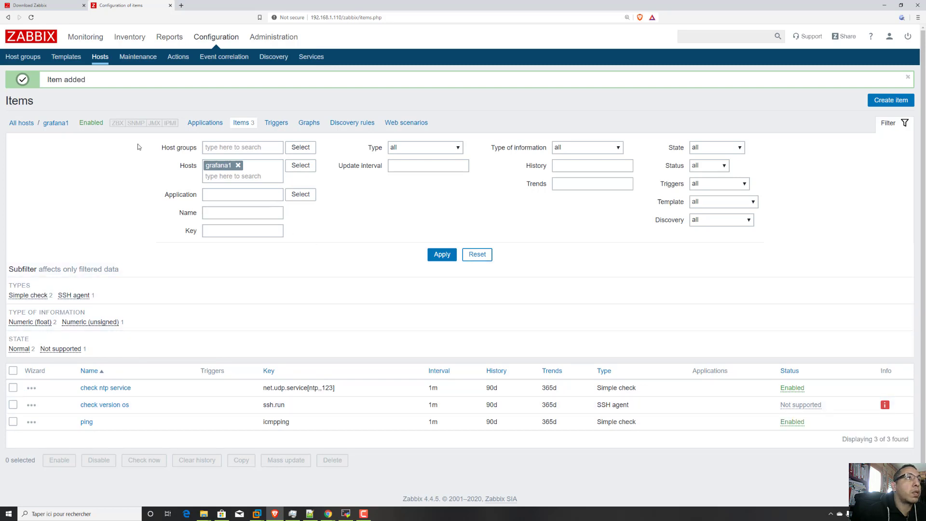
pyautogui.moveTo(89, 40)
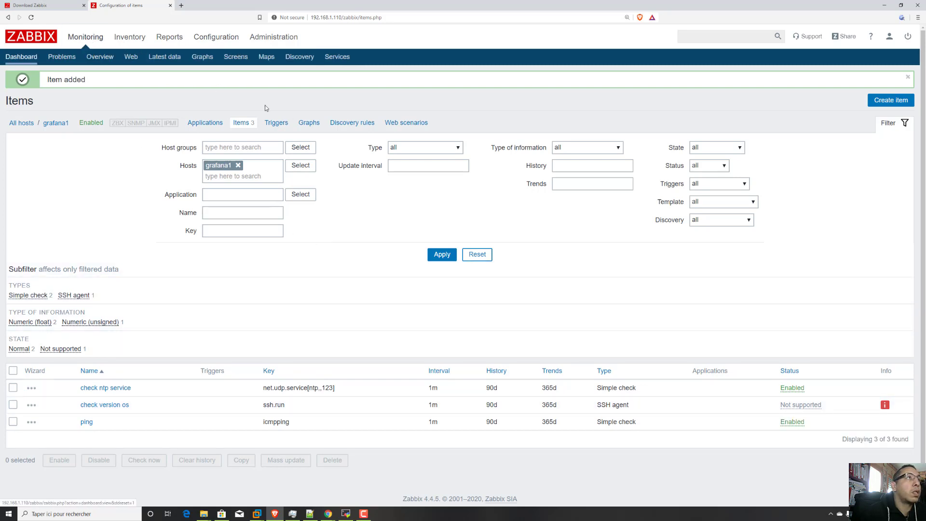
pyautogui.click(166, 57)
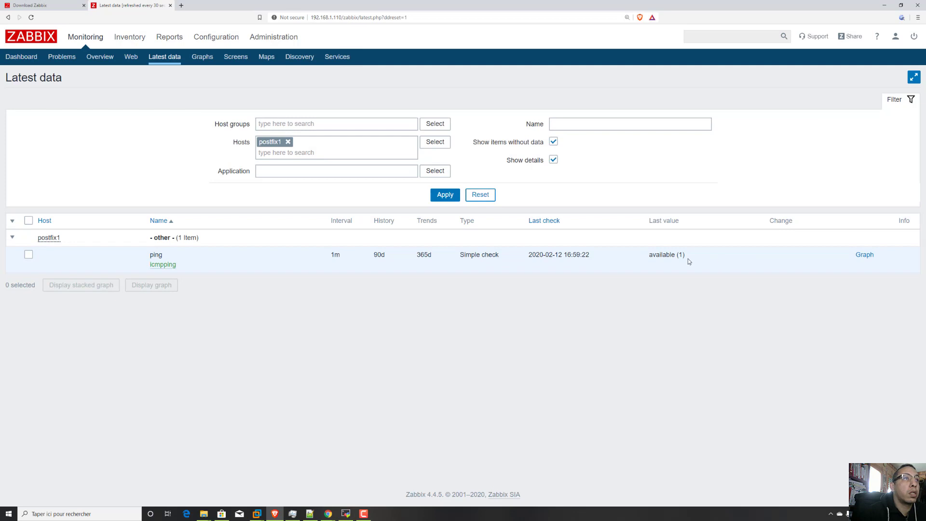
pyautogui.click(288, 142)
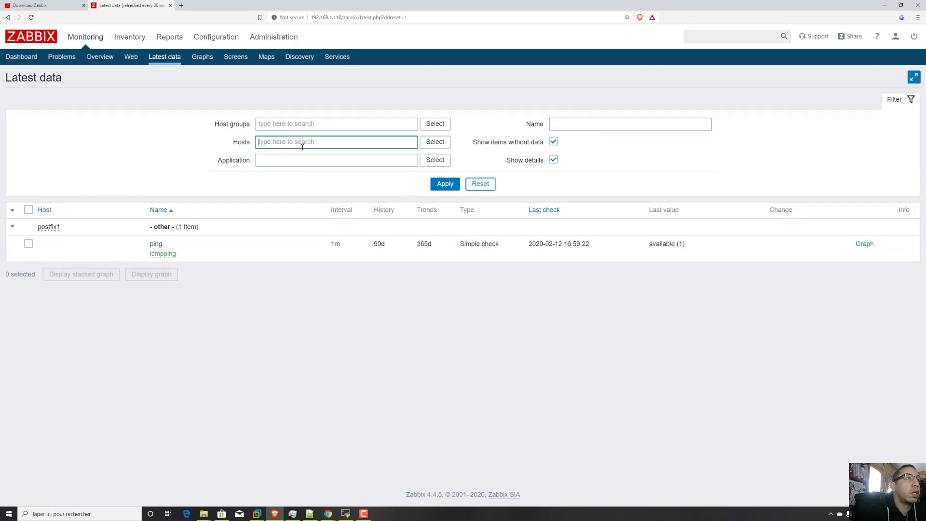
pyautogui.write('gra')
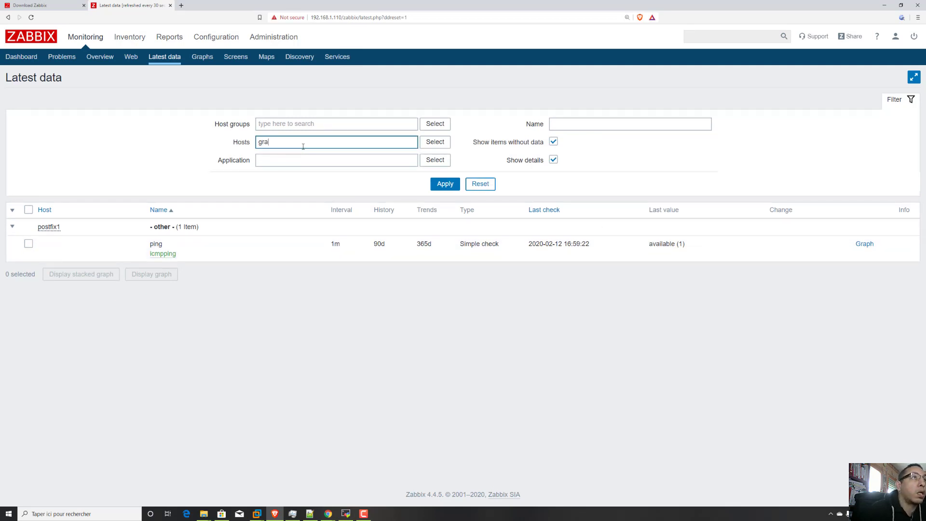
pyautogui.click(300, 153)
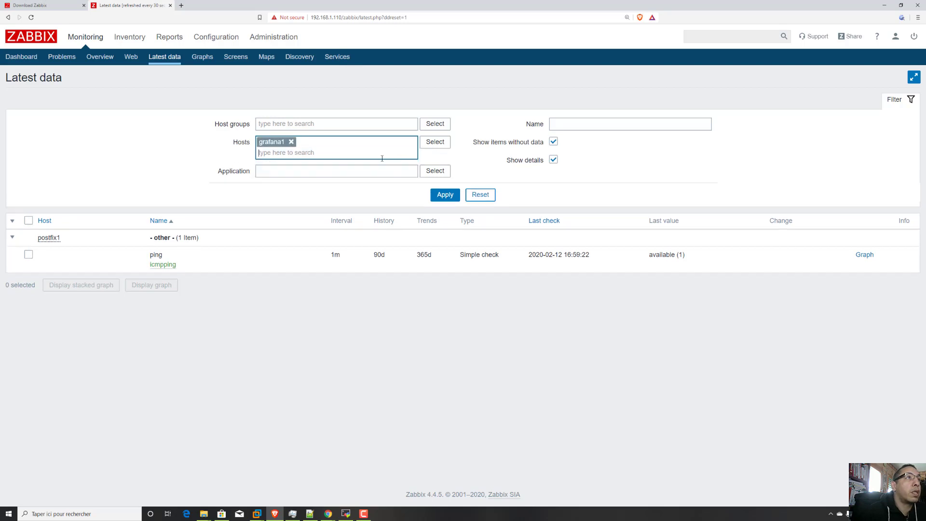
pyautogui.click(445, 202)
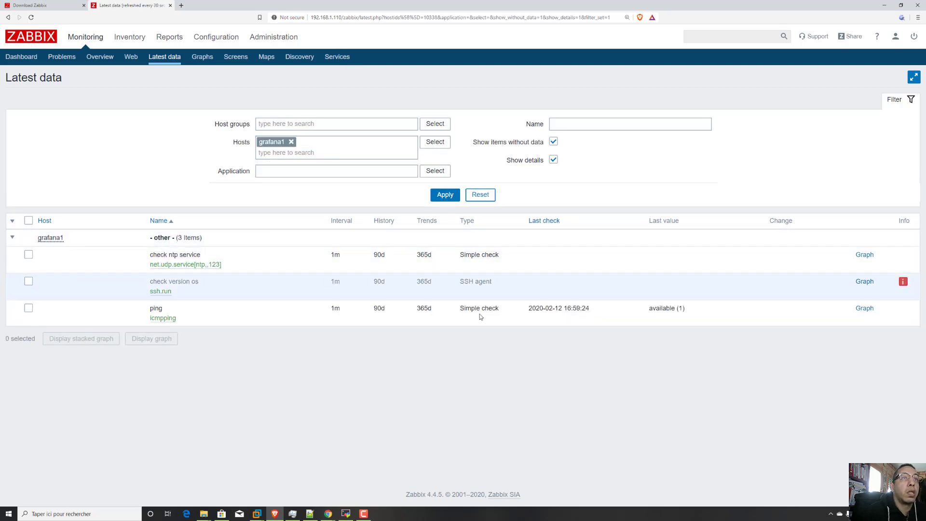
pyautogui.moveTo(903, 282)
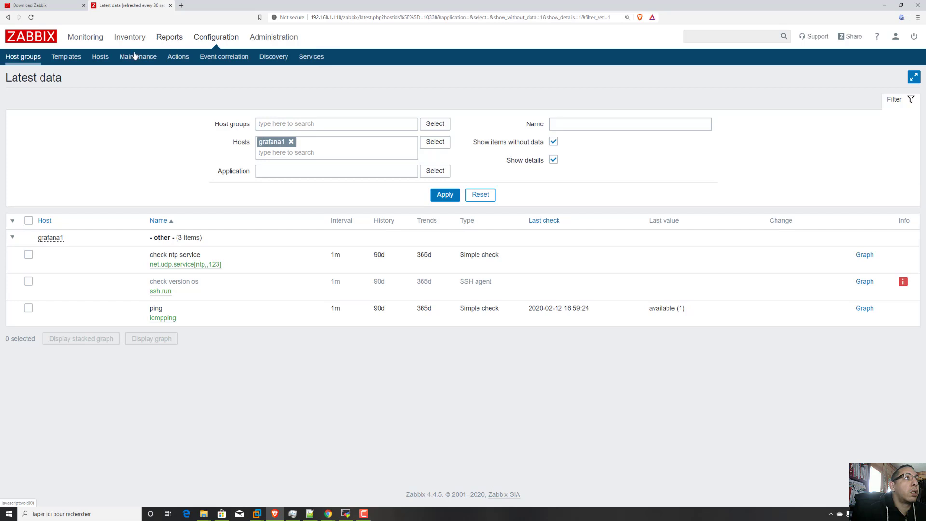
# Start a new item on the postfix1 host.
pyautogui.click(99, 57)
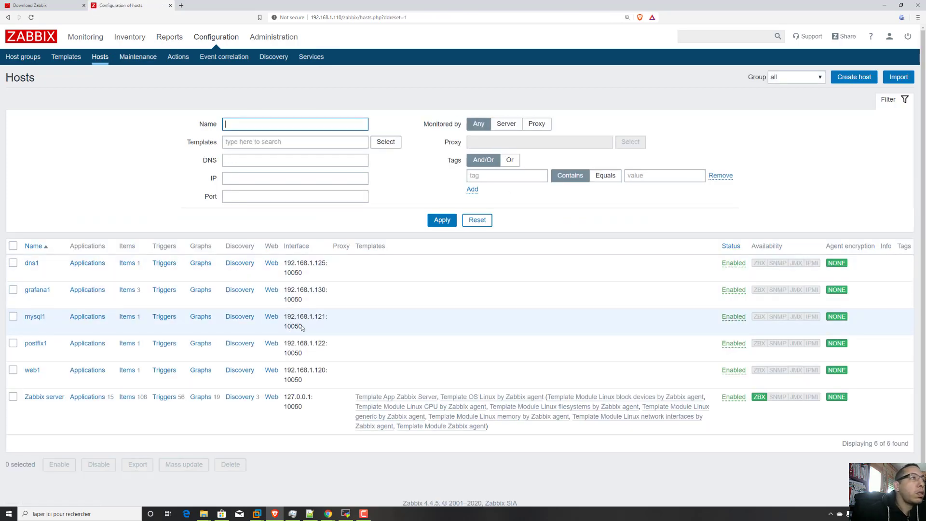
pyautogui.click(128, 343)
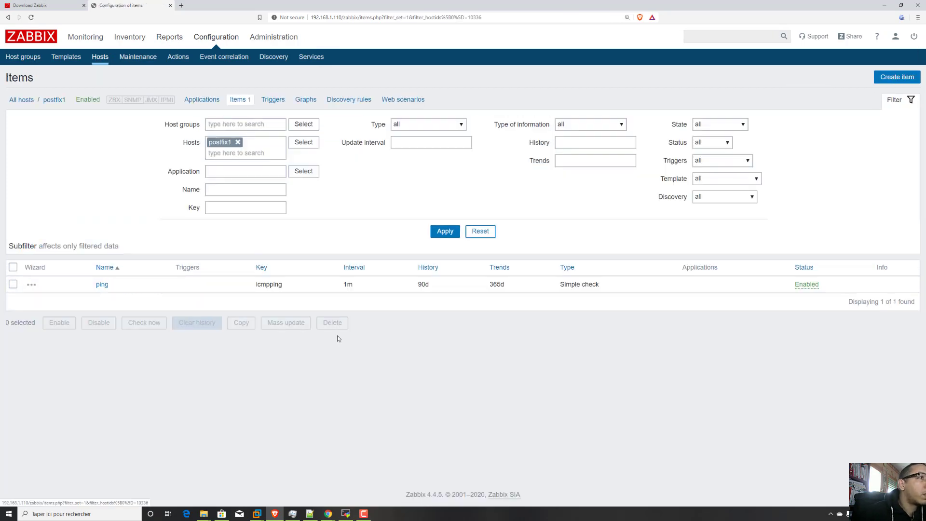
pyautogui.click(895, 77)
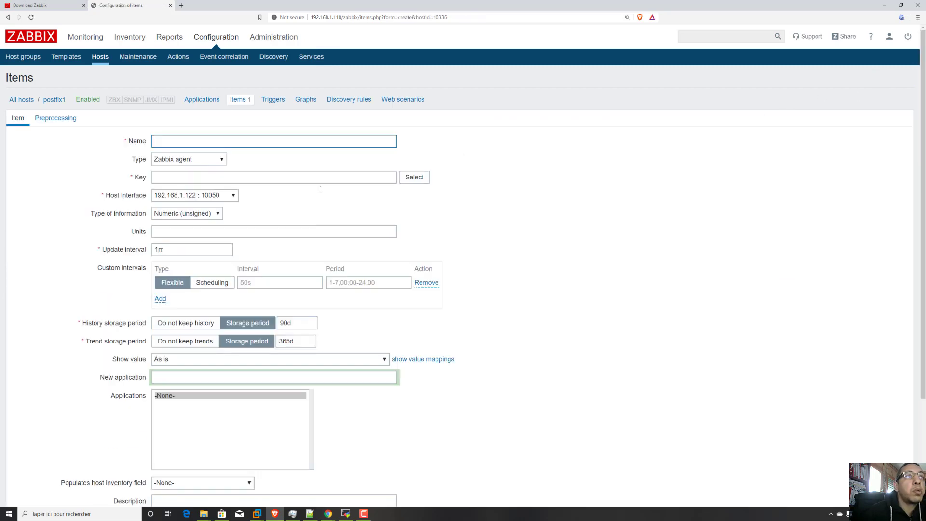
# Switch to MobaXterm and examine the netstat output for port 25 on postfix1, then return to the Zabbix item form.
pyautogui.click(346, 514)
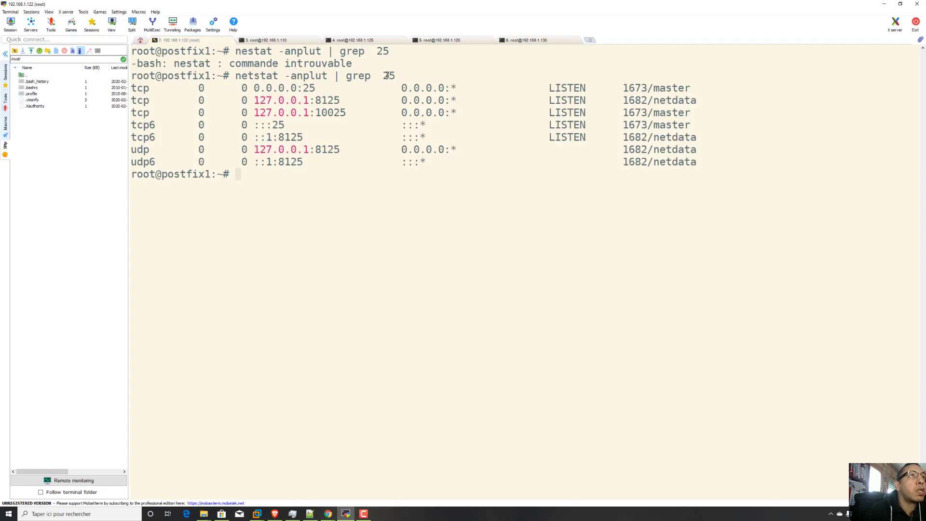
pyautogui.moveTo(387, 76); pyautogui.dragTo(239, 76)
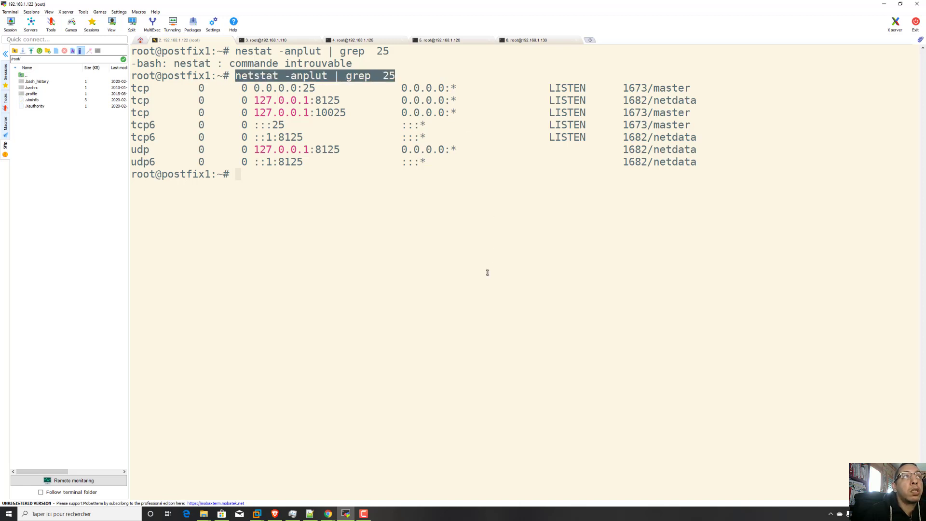
pyautogui.moveTo(328, 99); pyautogui.dragTo(256, 89)
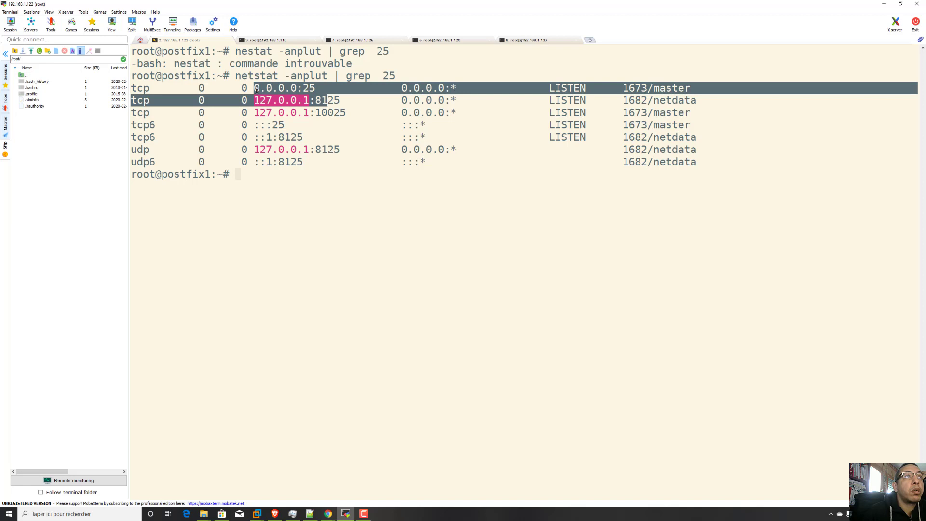
pyautogui.click(315, 93)
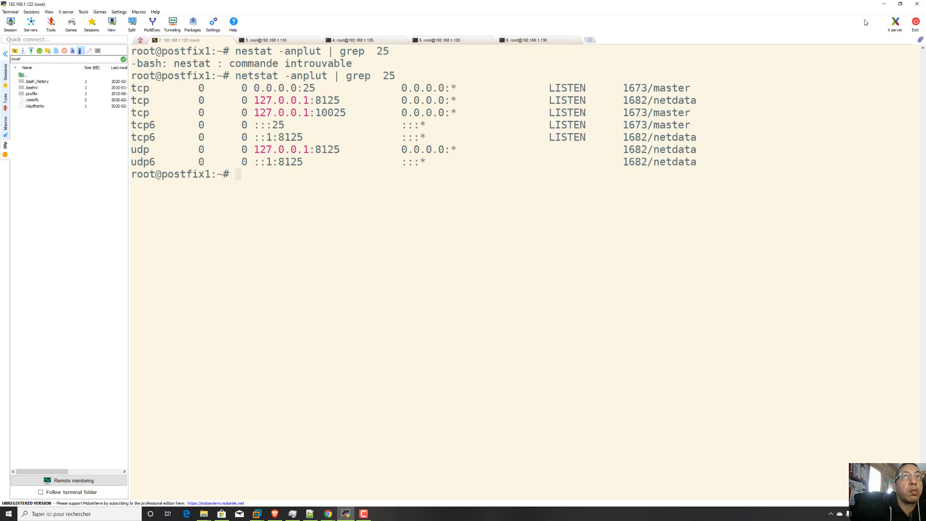
pyautogui.click(885, 5)
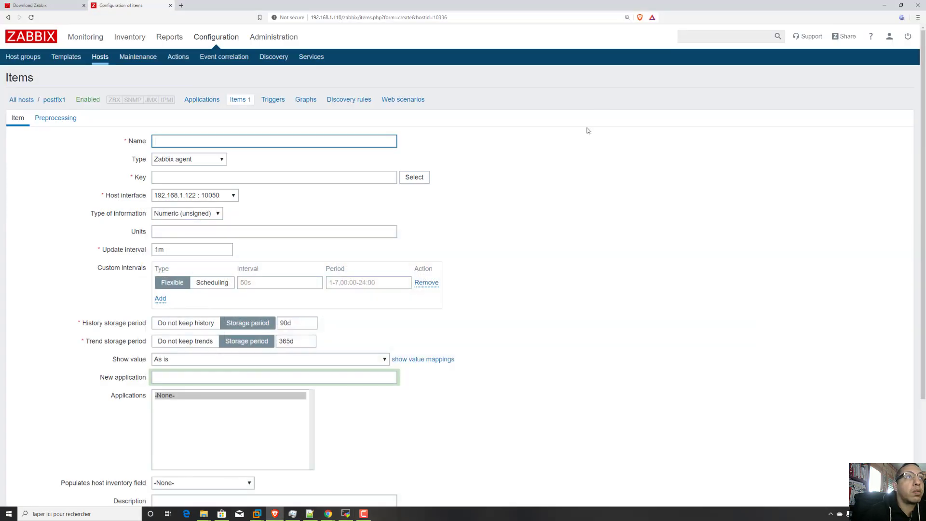
# Name the new postfix1 item "check smtp service".
pyautogui.click(198, 139)
pyautogui.write('check')
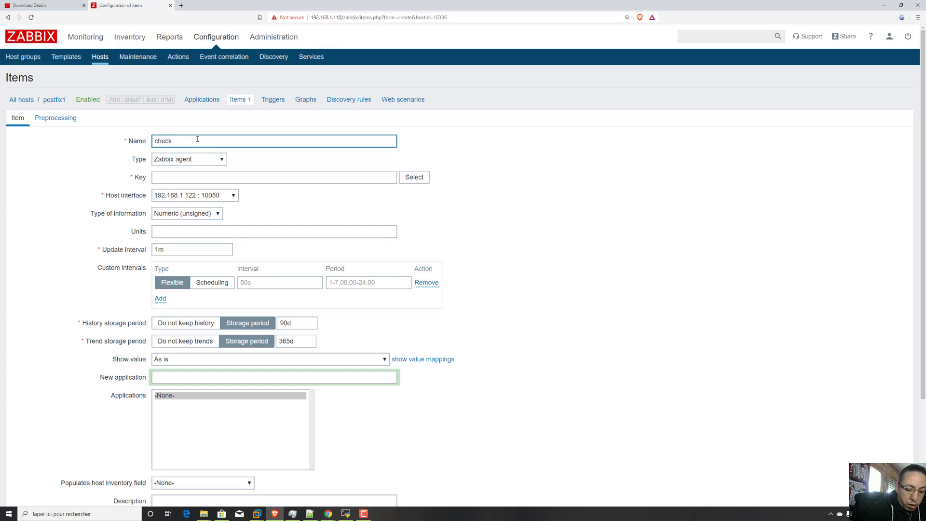
pyautogui.write(' smtp ser')
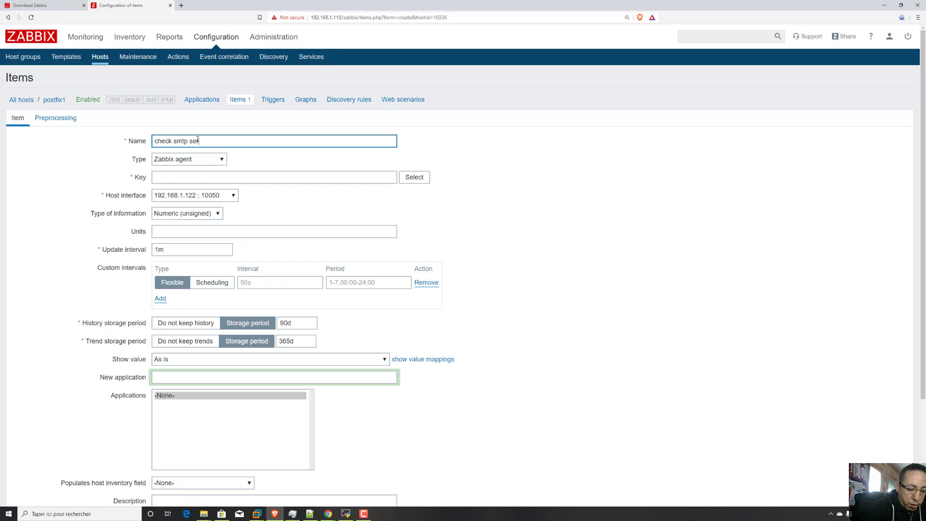
pyautogui.write('vice')
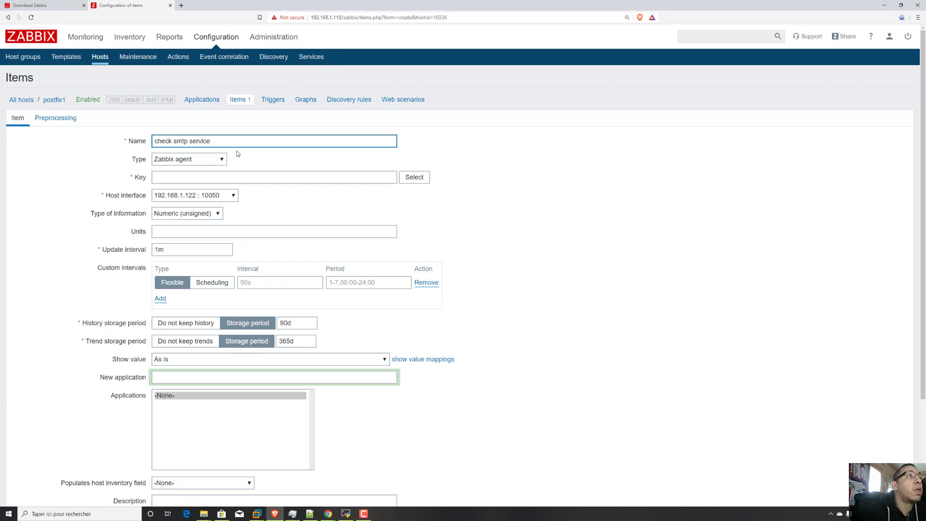
# Choose the standard key net.tcp.service[service,<ip>,<port>] and set the item type to Zabbix agent (active).
pyautogui.click(227, 177)
pyautogui.click(413, 177)
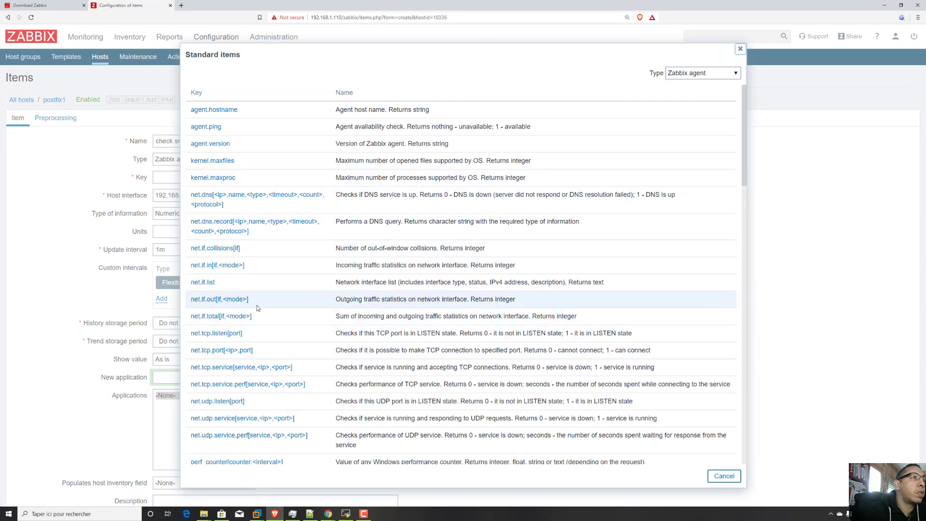
pyautogui.click(288, 368)
pyautogui.click(224, 157)
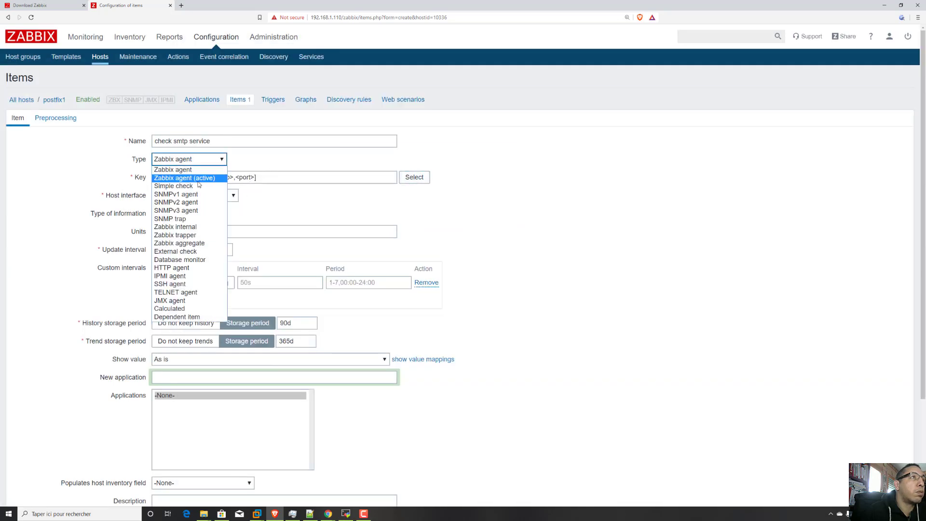
pyautogui.click(234, 175)
# Fill in the key's parameters with service smtp, no IP and port 25, giving net.tcp.service[smtp,,25].
pyautogui.click(252, 177)
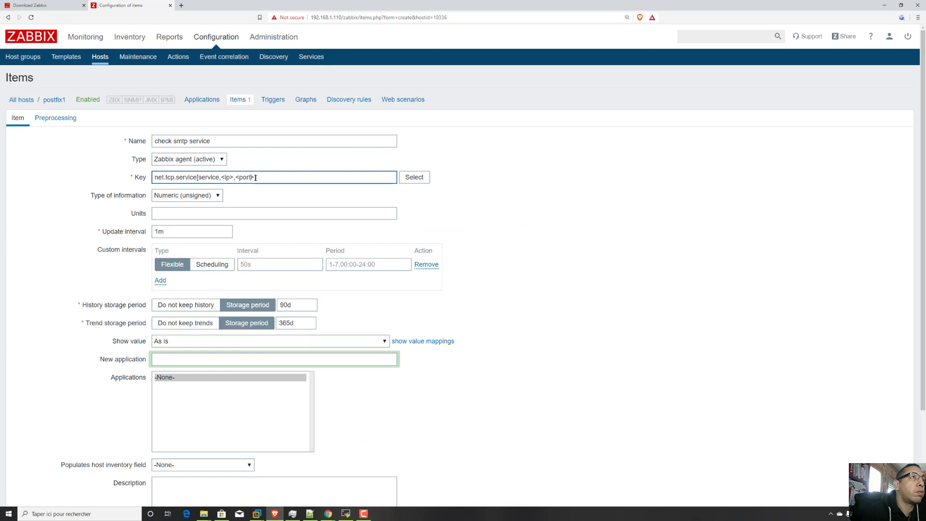
pyautogui.press('BackSpace')
pyautogui.press('BackSpace')
pyautogui.press('BackSpace')
pyautogui.press('BackSpace')
pyautogui.press('BackSpace')
pyautogui.press('BackSpace')
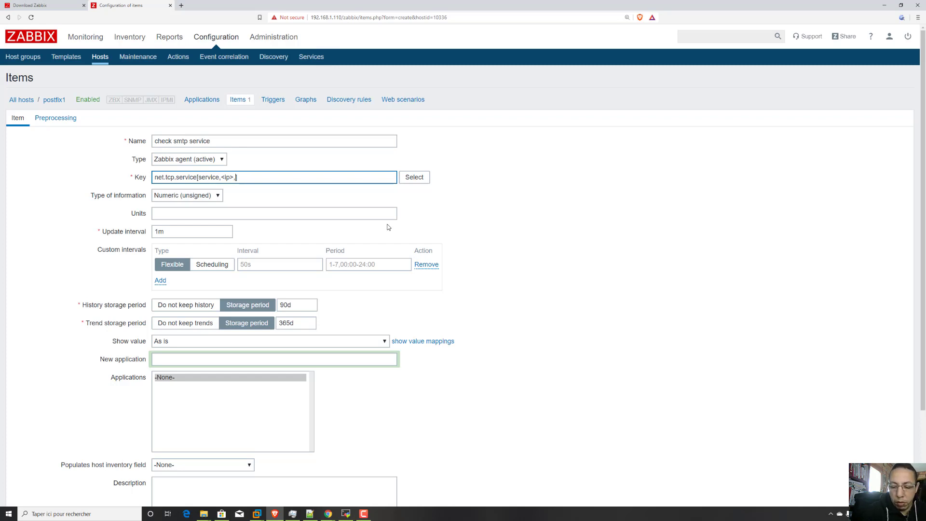
pyautogui.write('25')
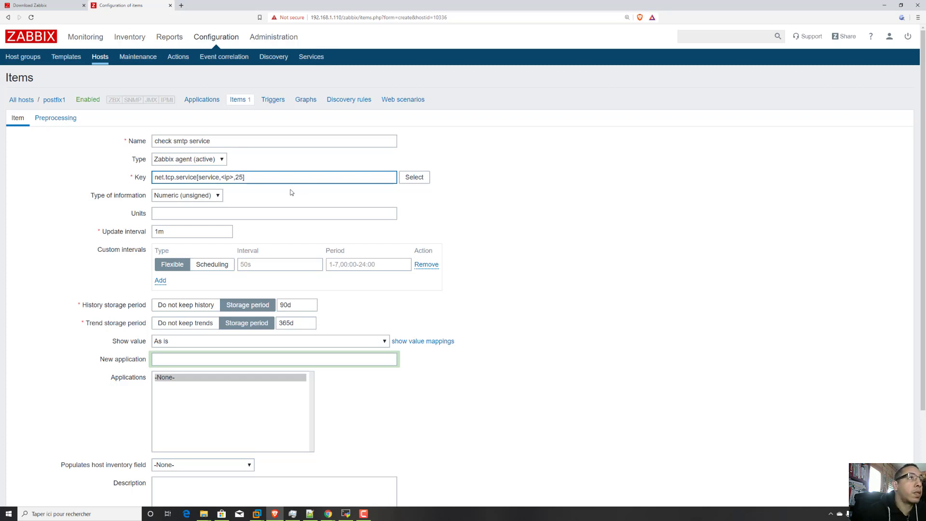
pyautogui.press('BackSpace')
pyautogui.press('BackSpace')
pyautogui.press('BackSpace')
pyautogui.press('BackSpace')
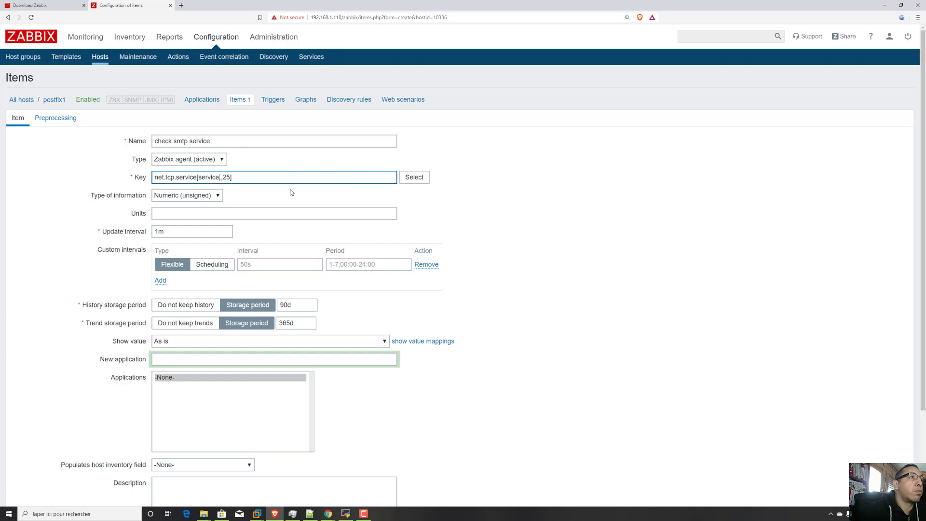
pyautogui.press('BackSpace')
pyautogui.press('BackSpace')
pyautogui.press('BackSpace')
pyautogui.press('BackSpace')
pyautogui.press('BackSpace')
pyautogui.press('BackSpace')
pyautogui.press('BackSpace')
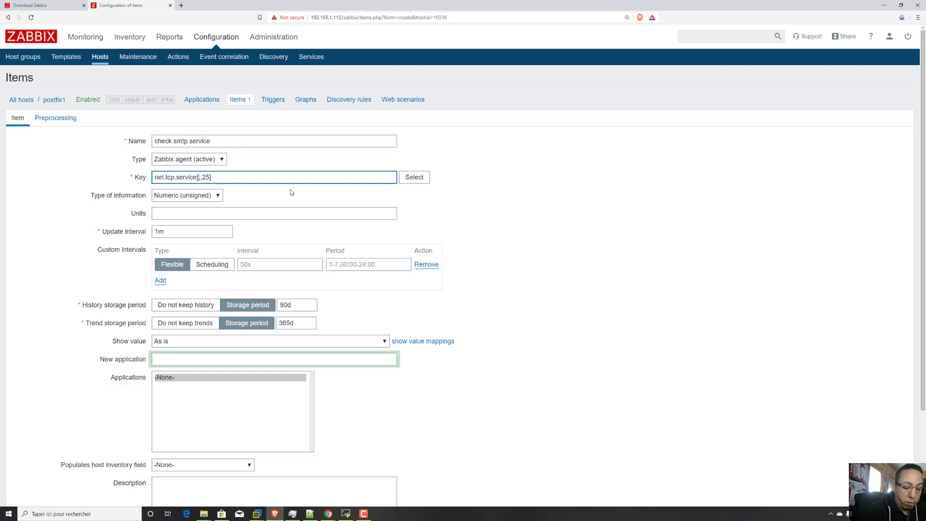
pyautogui.write('smtp')
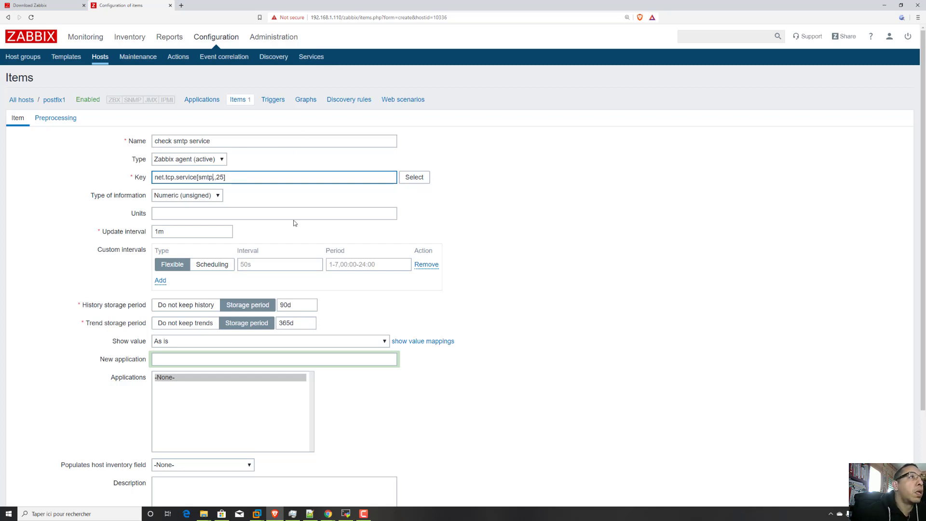
# Set the smtp item's value mapping to Service state and add the item to postfix1.
pyautogui.scroll(-3, 379, 219)
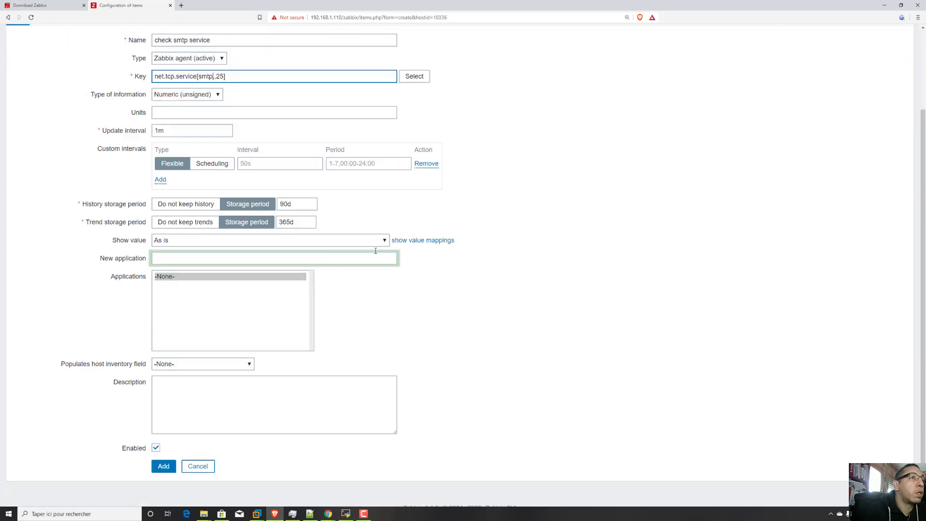
pyautogui.click(384, 227)
pyautogui.scroll(-5, 313, 291)
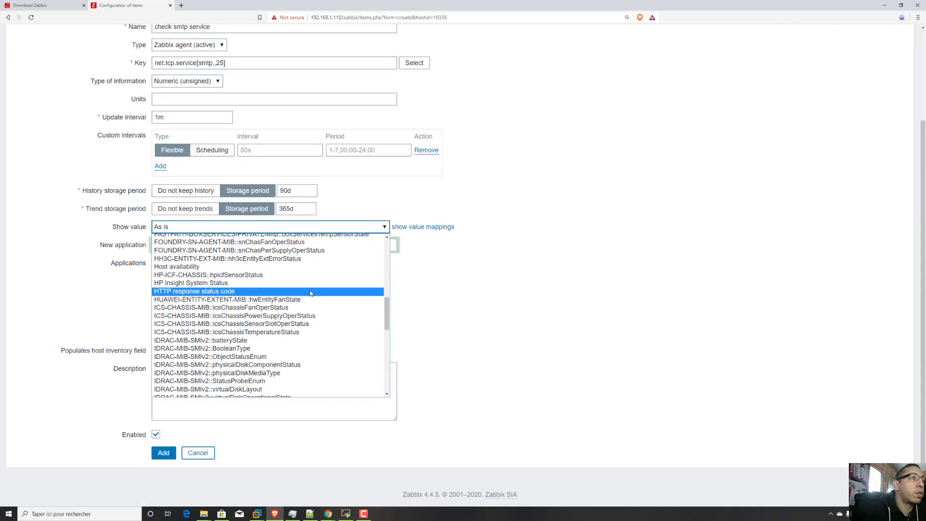
pyautogui.scroll(-5, 303, 295)
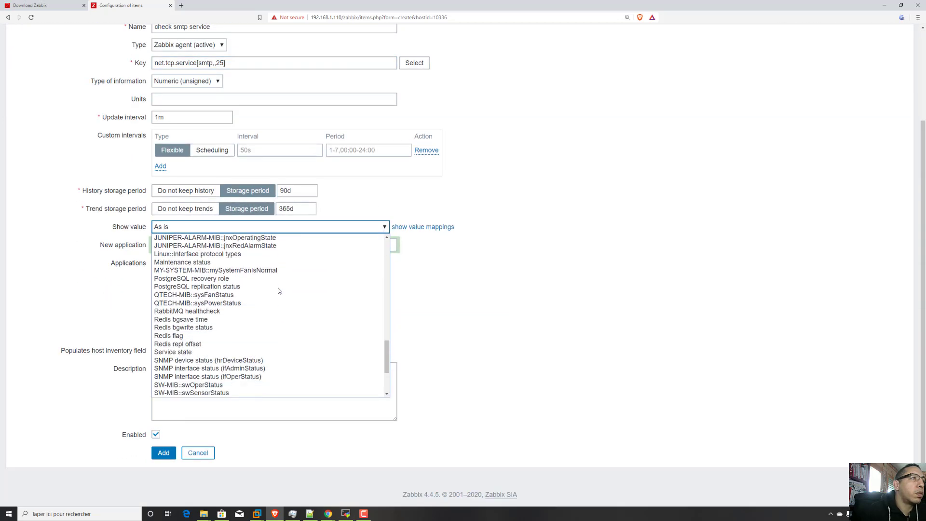
pyautogui.click(237, 351)
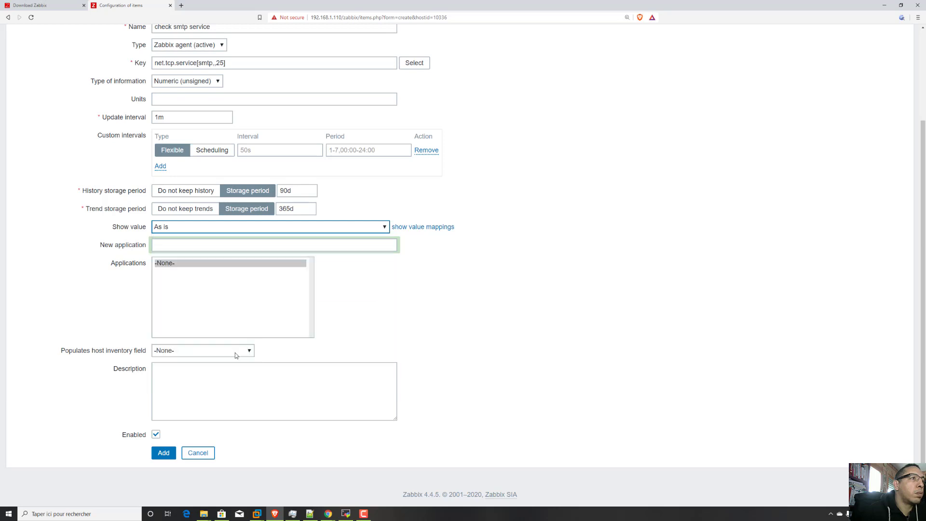
pyautogui.click(164, 452)
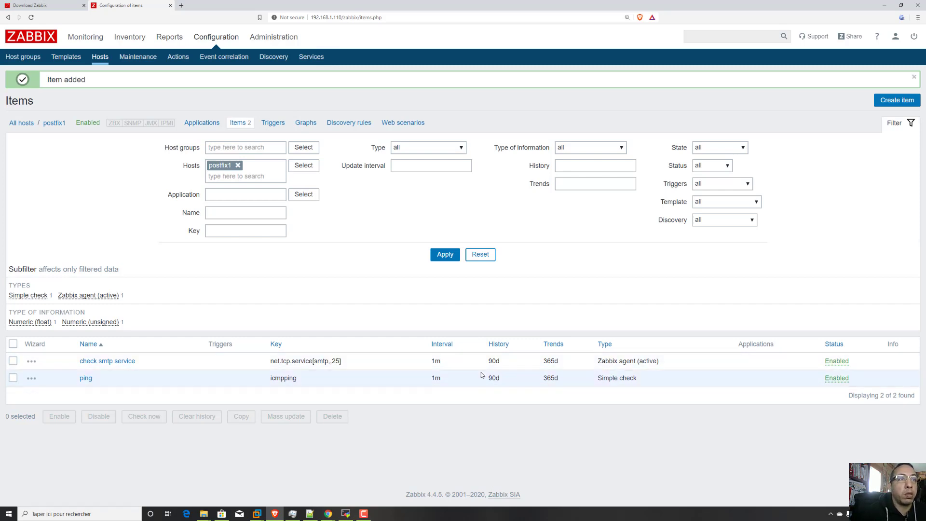
pyautogui.moveTo(341, 362); pyautogui.dragTo(274, 362)
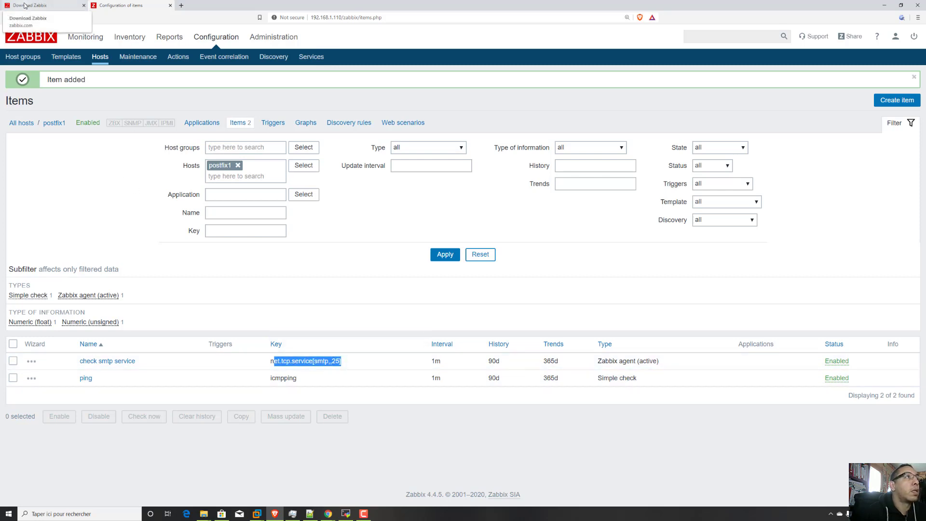
# Open the latest data and check the last value of grafana1's check ntp service item.
pyautogui.moveTo(87, 37)
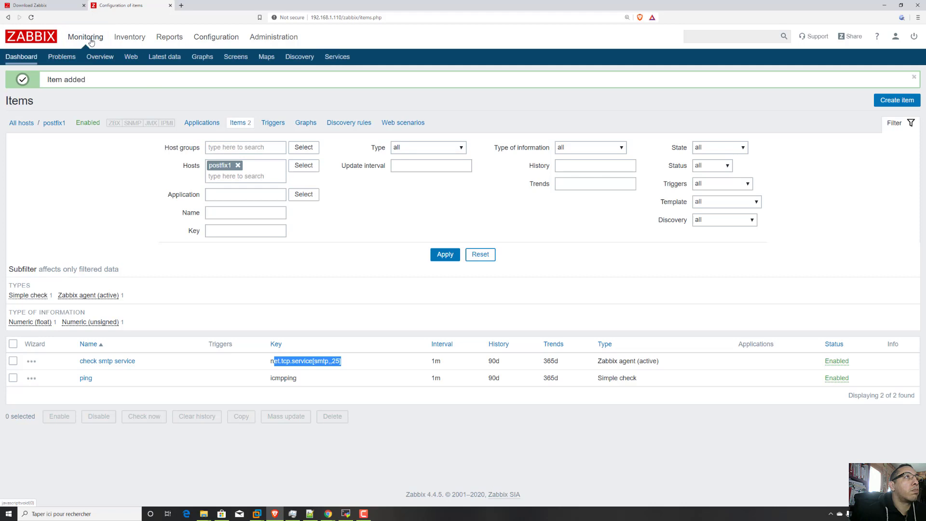
pyautogui.click(178, 62)
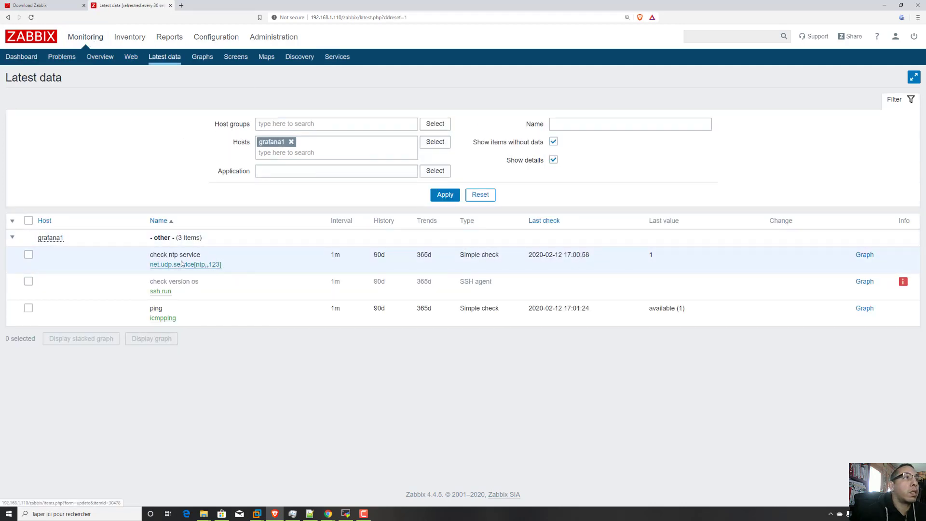
pyautogui.moveTo(665, 255); pyautogui.dragTo(642, 255)
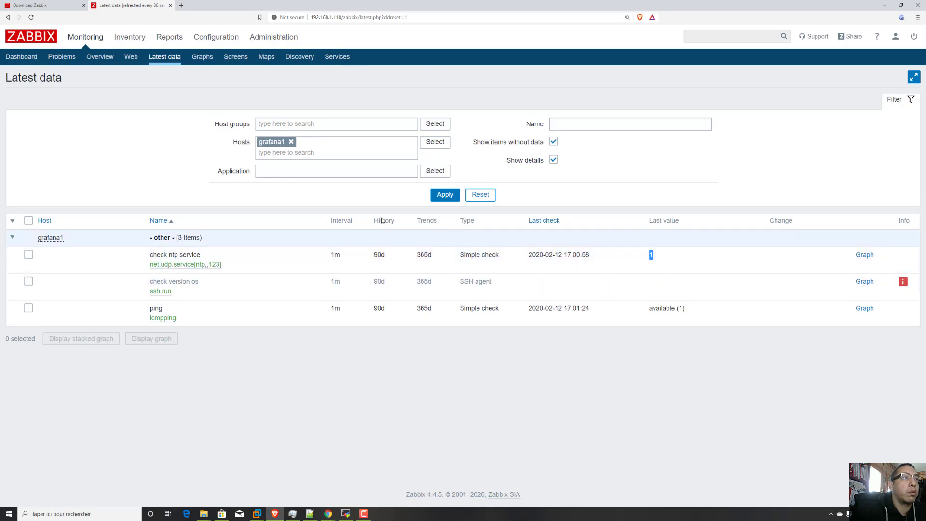
# Open grafana1's check ntp service item for editing and set its value mapping to Service state.
pyautogui.moveTo(212, 40)
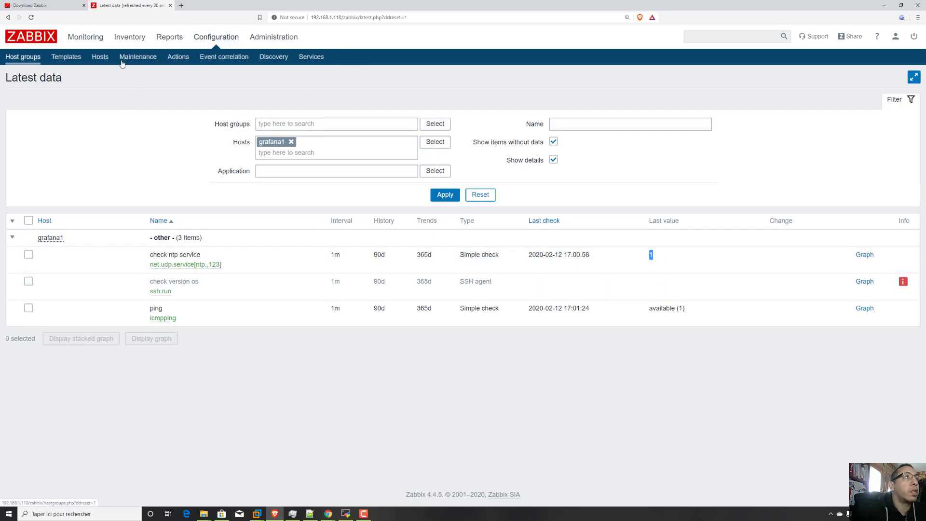
pyautogui.click(101, 57)
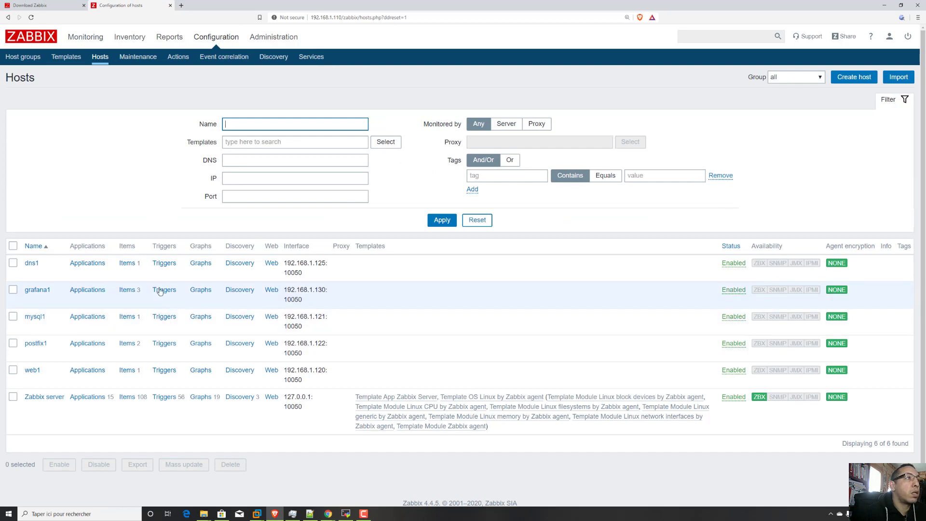
pyautogui.click(128, 290)
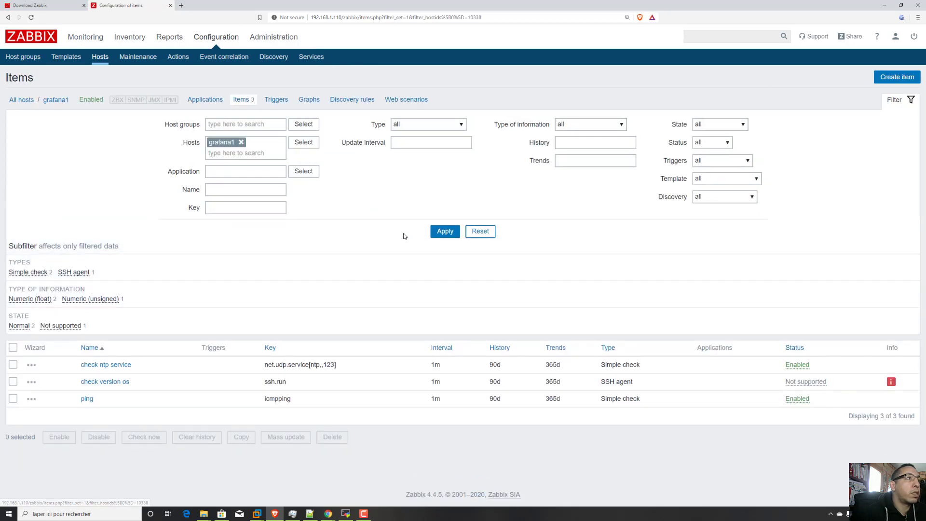
pyautogui.click(123, 368)
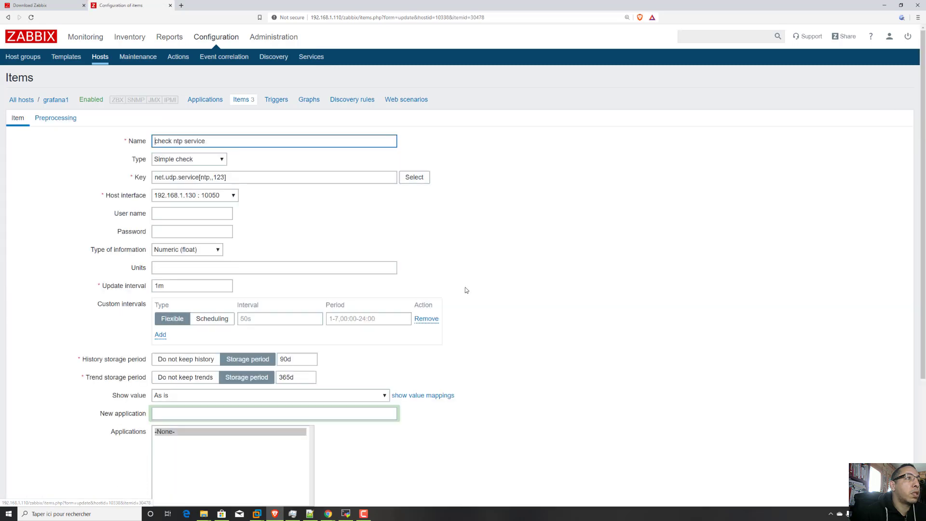
pyautogui.click(385, 396)
pyautogui.scroll(-15, 264, 313)
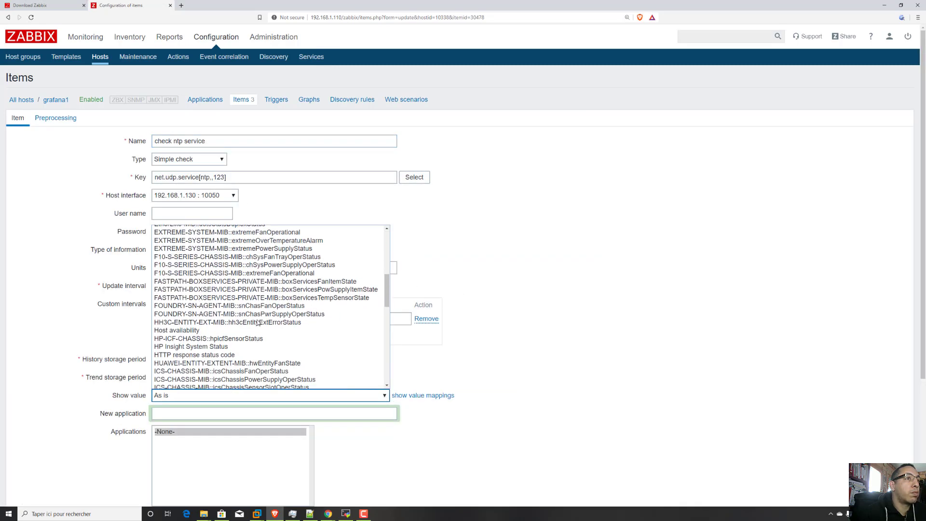
pyautogui.scroll(-10, 237, 325)
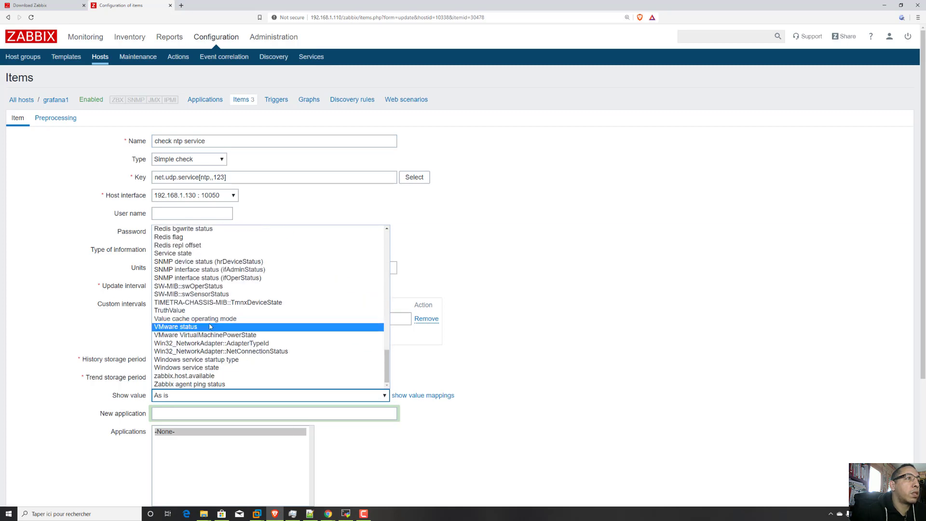
pyautogui.scroll(3, 217, 345)
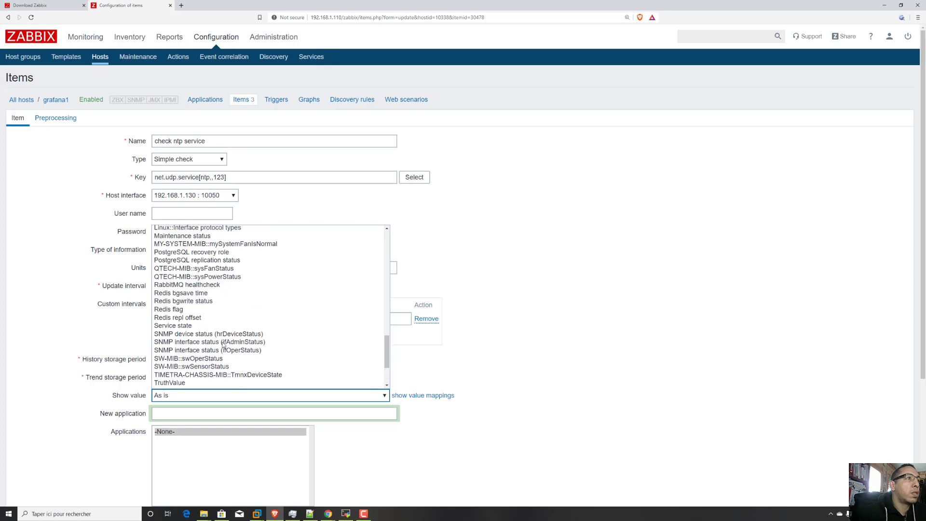
pyautogui.click(192, 327)
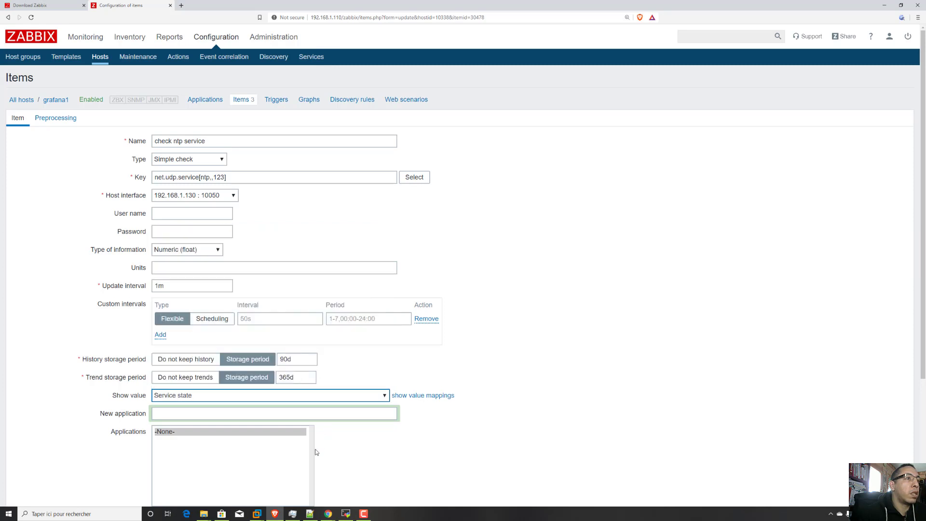
# Request an immediate check of the ntp item, and save the item's changes.
pyautogui.scroll(-5, 317, 452)
pyautogui.click(249, 452)
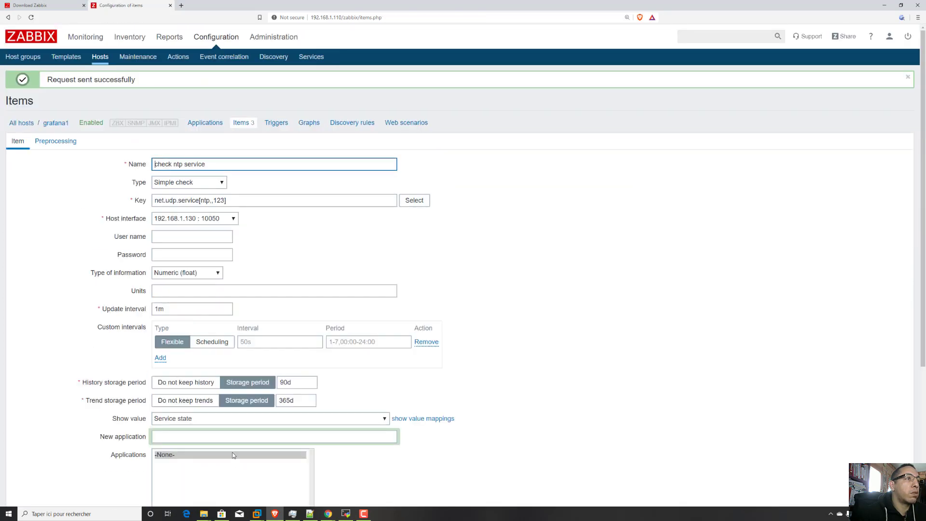
pyautogui.scroll(-4, 237, 411)
pyautogui.click(169, 454)
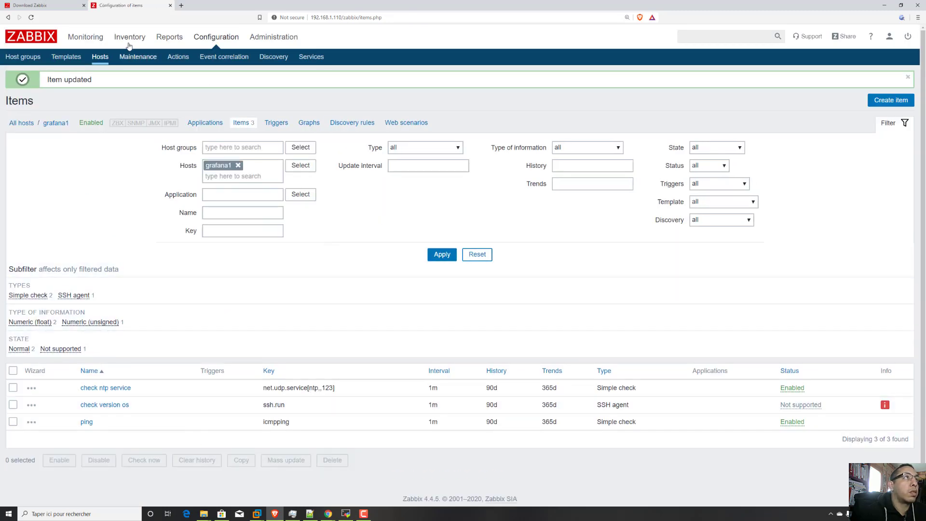
# Review grafana1's ntp check in the latest data, and filter the data to host postfix1.
pyautogui.click(86, 38)
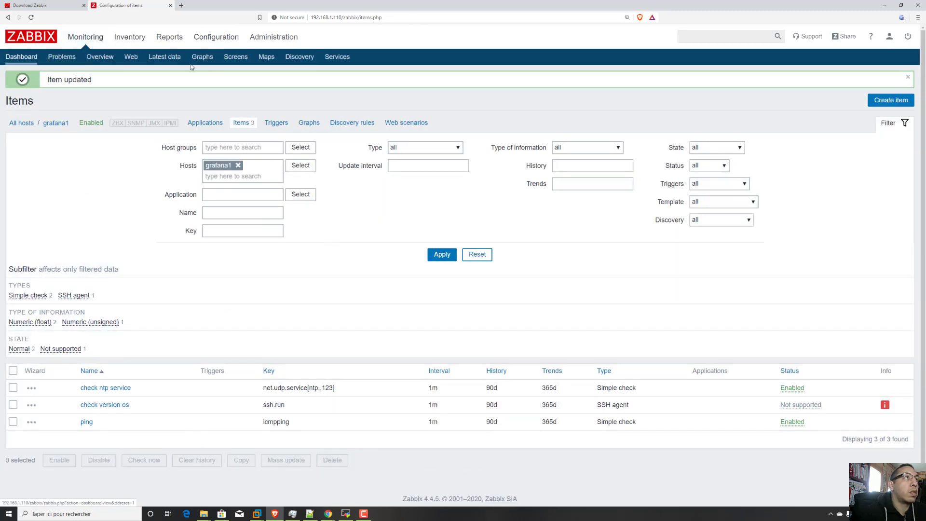
pyautogui.click(164, 57)
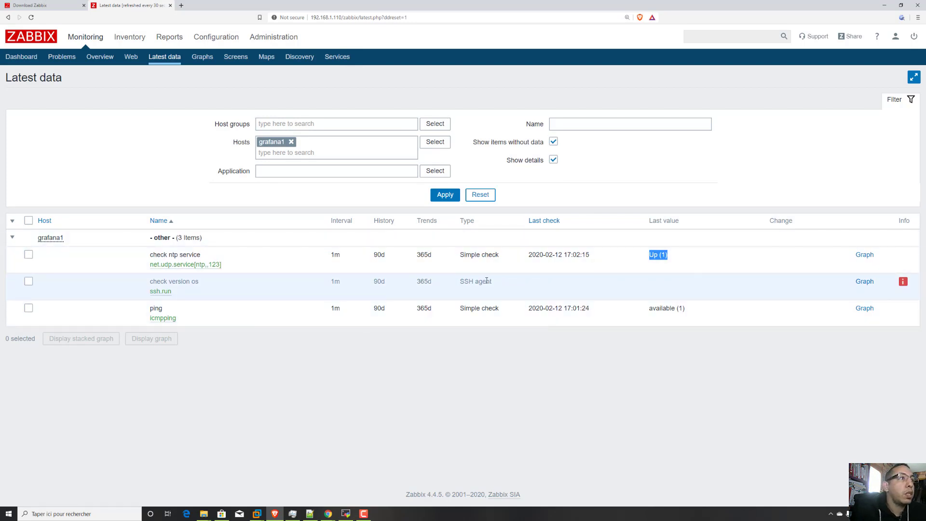
pyautogui.click(291, 143)
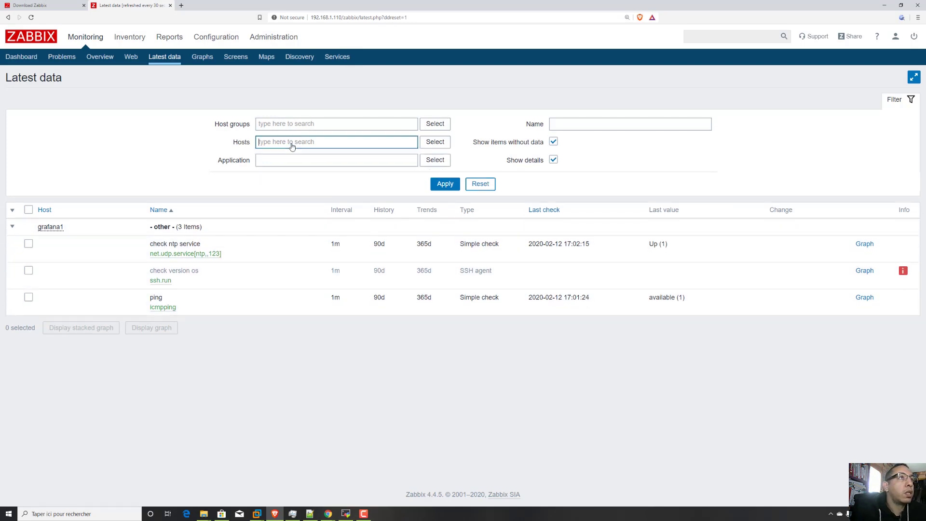
pyautogui.write('pos')
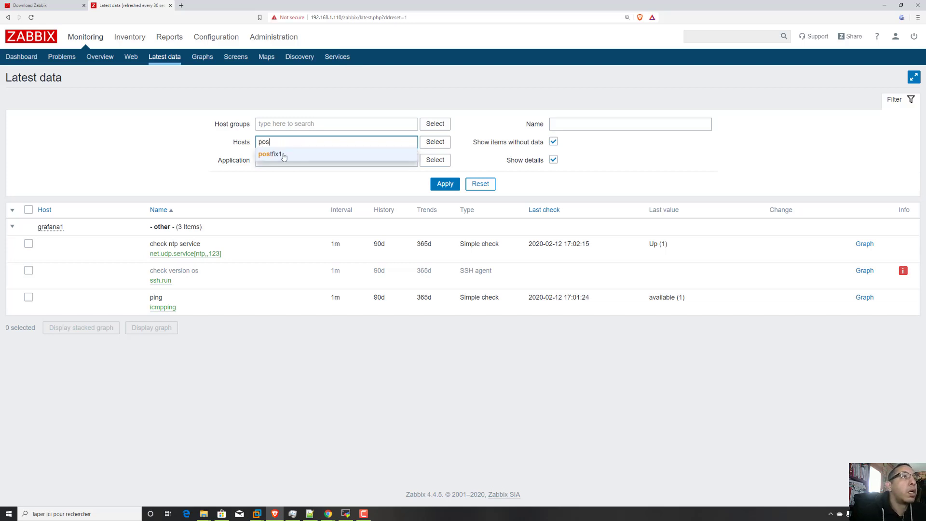
pyautogui.click(284, 155)
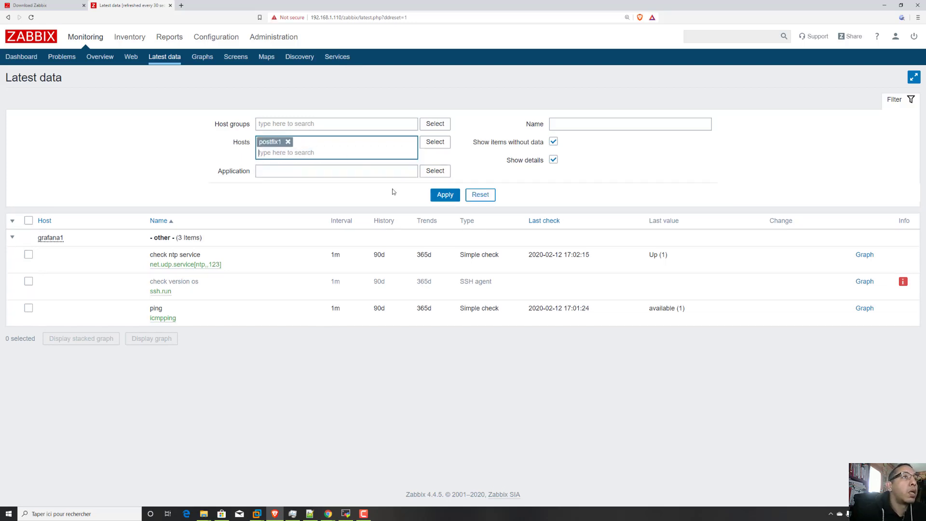
pyautogui.click(445, 195)
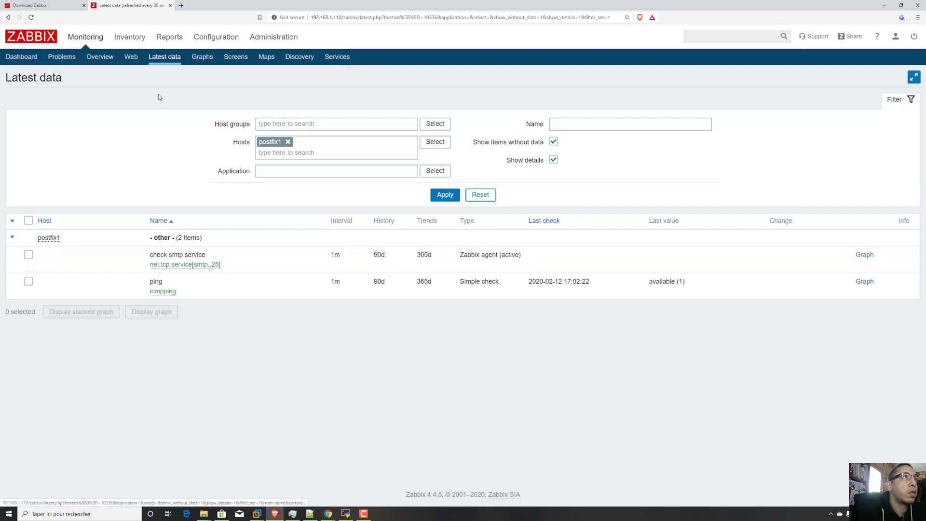
# Open postfix1's check smtp service item, set its type to Zabbix agent, and save the change.
pyautogui.moveTo(216, 37)
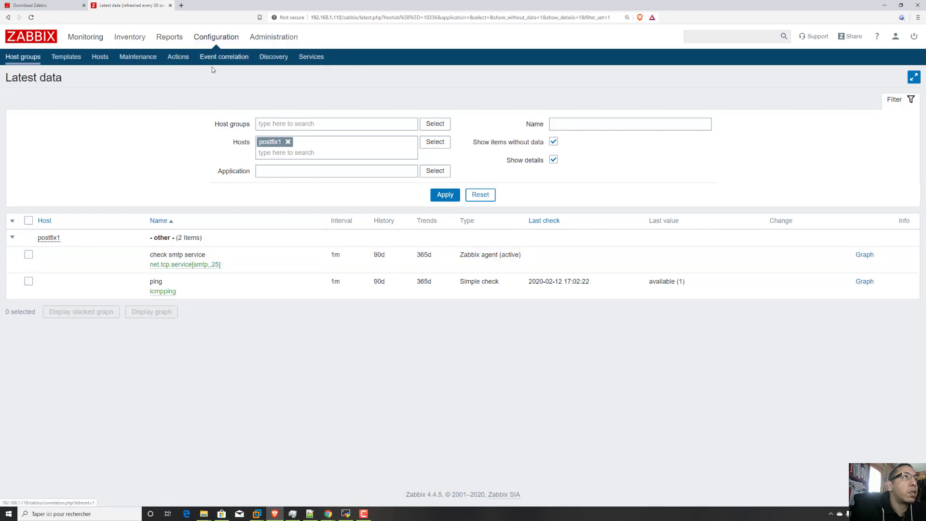
pyautogui.click(107, 58)
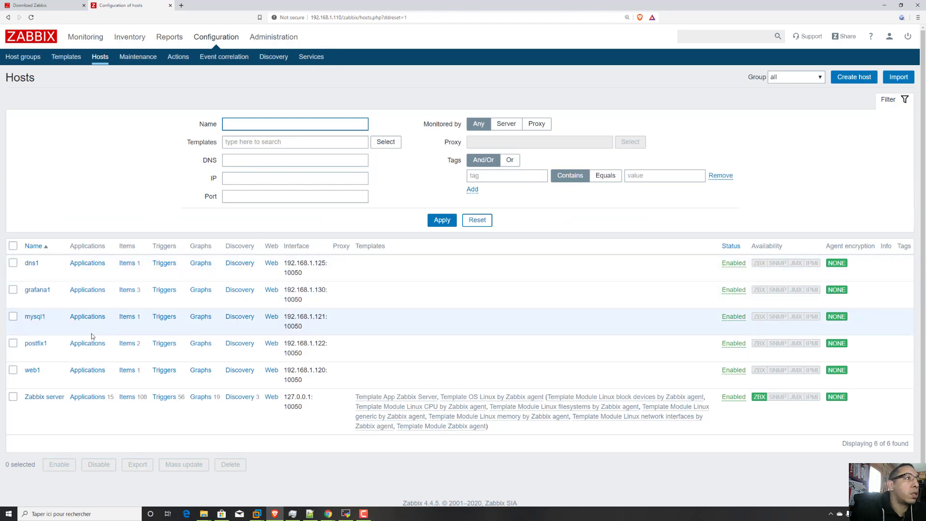
pyautogui.click(130, 343)
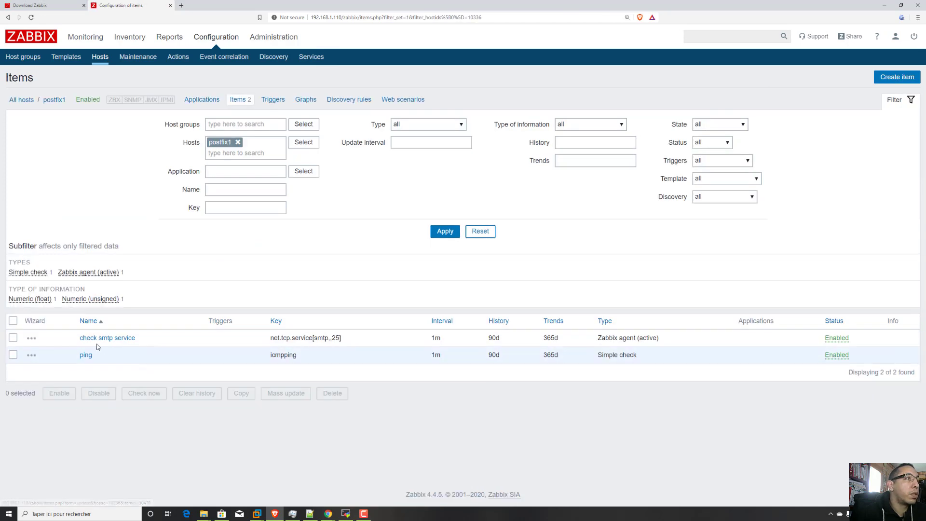
pyautogui.click(107, 340)
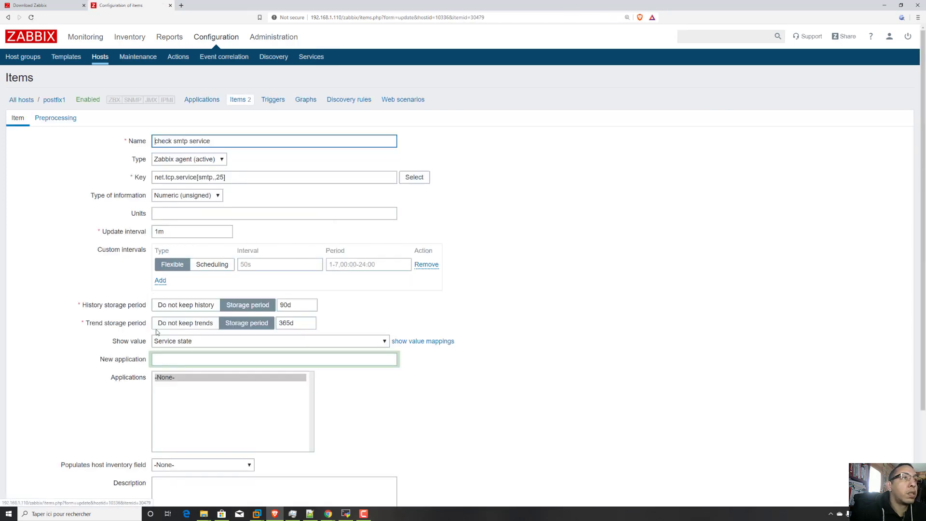
pyautogui.click(221, 160)
pyautogui.click(219, 162)
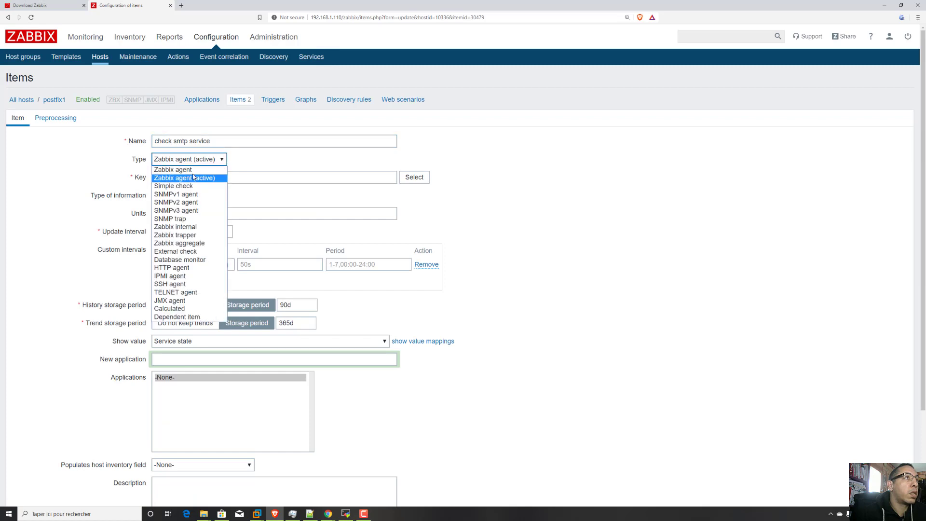
pyautogui.click(193, 170)
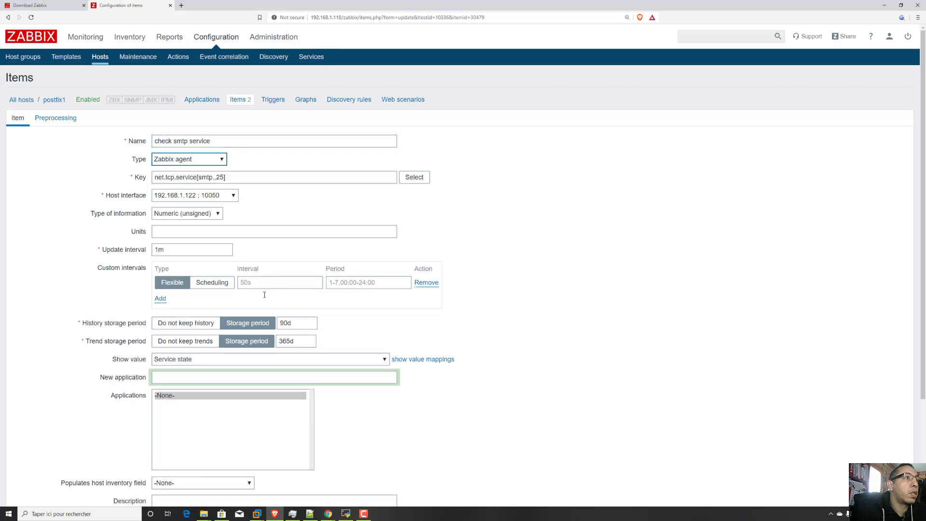
pyautogui.scroll(-3, 245, 473)
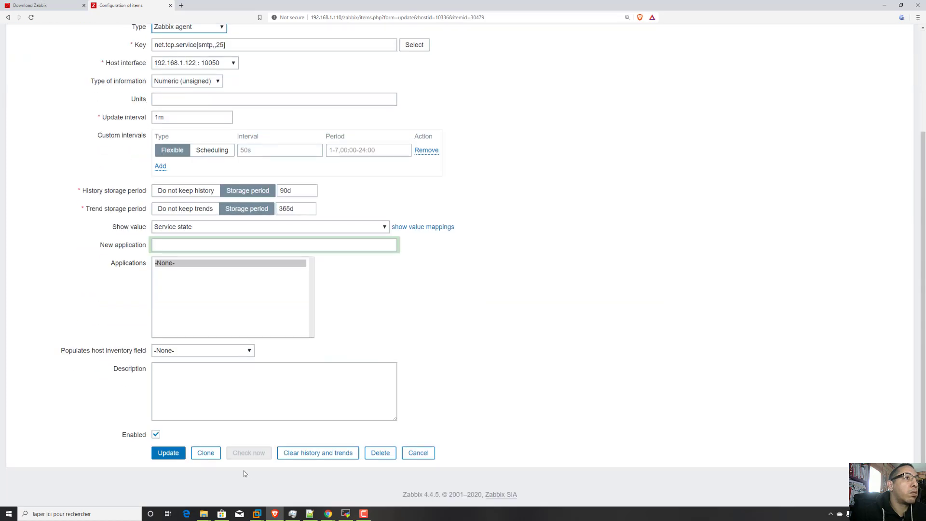
pyautogui.click(168, 453)
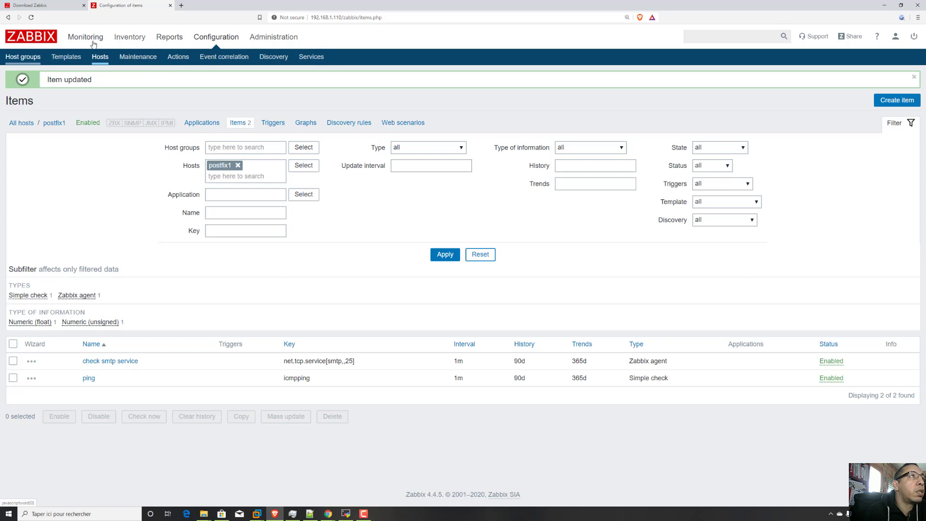
# Start a new item on host dns1 and name it check dns.
pyautogui.click(101, 57)
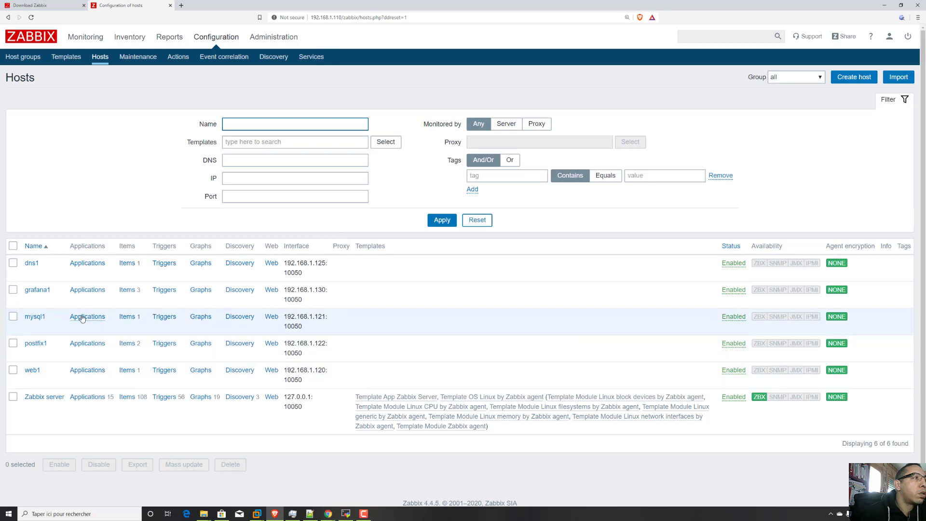
pyautogui.click(126, 264)
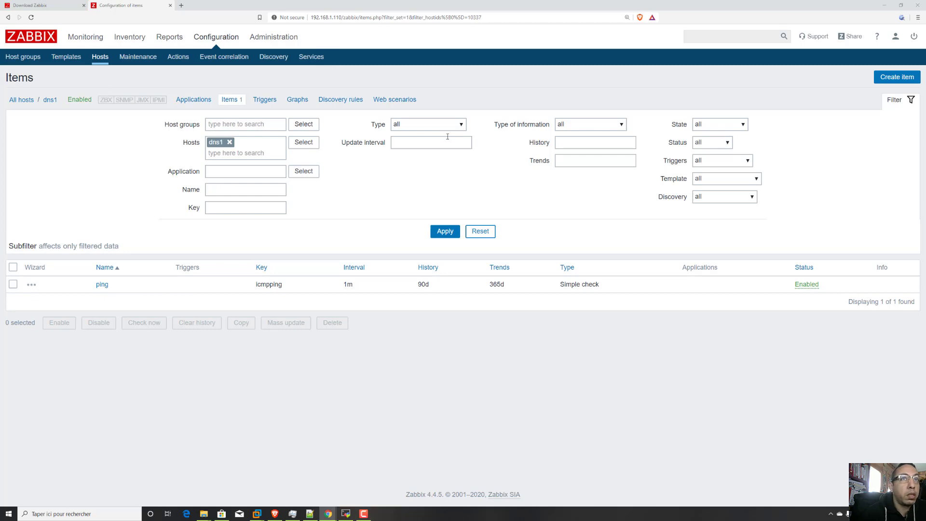
pyautogui.click(903, 77)
pyautogui.click(290, 141)
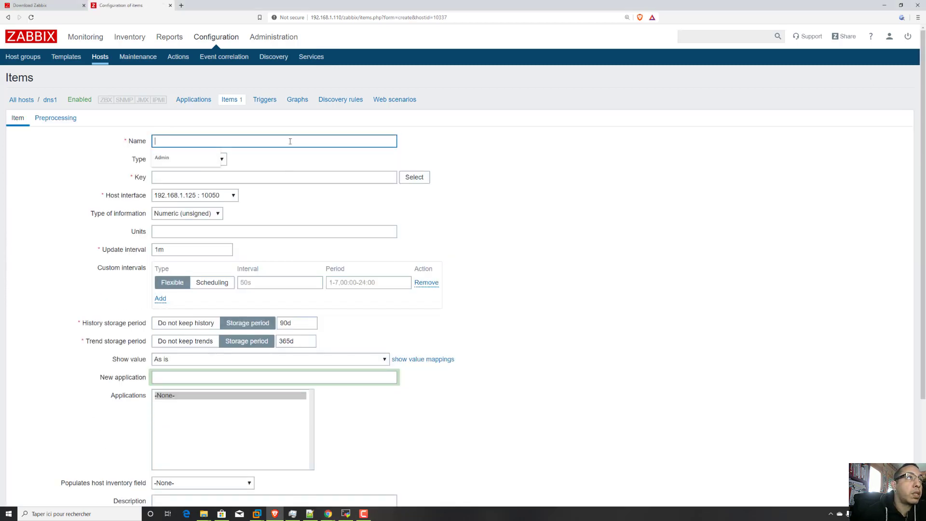
pyautogui.write('check')
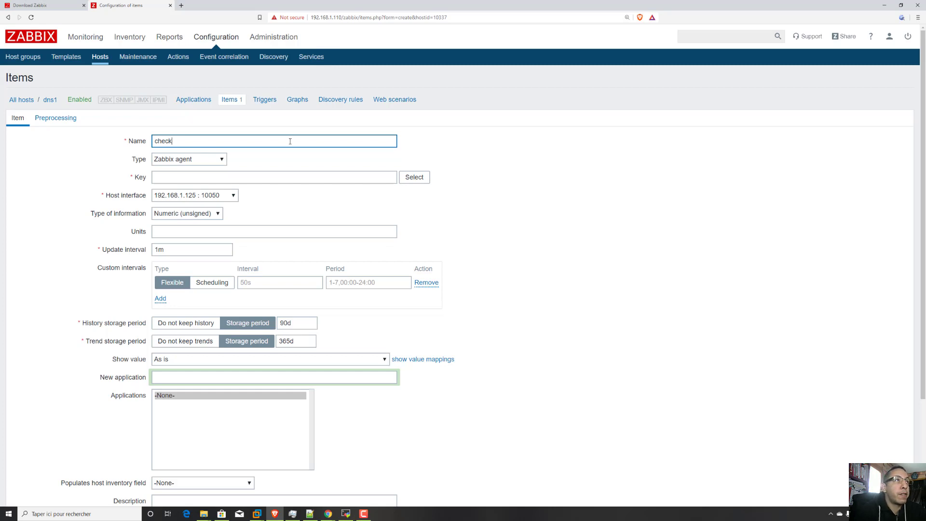
pyautogui.write('dns')
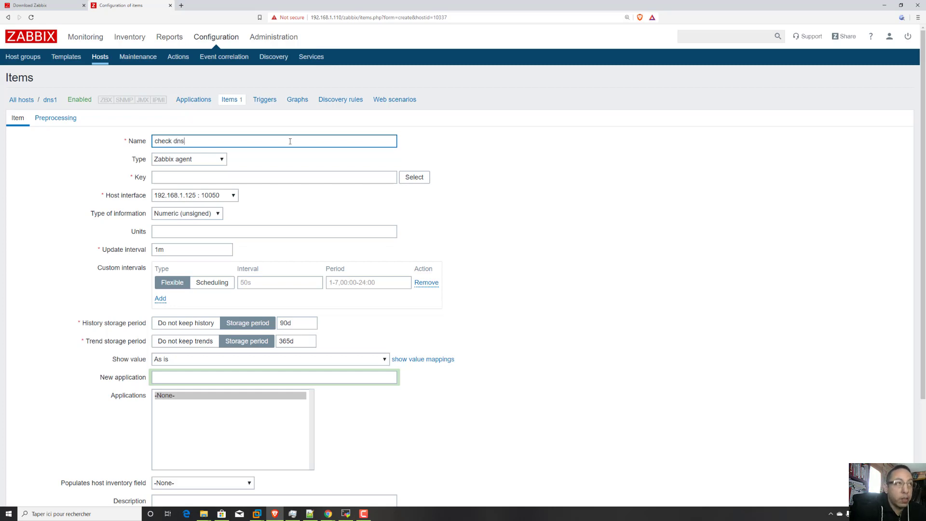
# Set the item type to Zabbix agent (active) and choose the standard net.dns key that checks whether the DNS service is up.
pyautogui.click(223, 159)
pyautogui.click(211, 179)
pyautogui.click(414, 177)
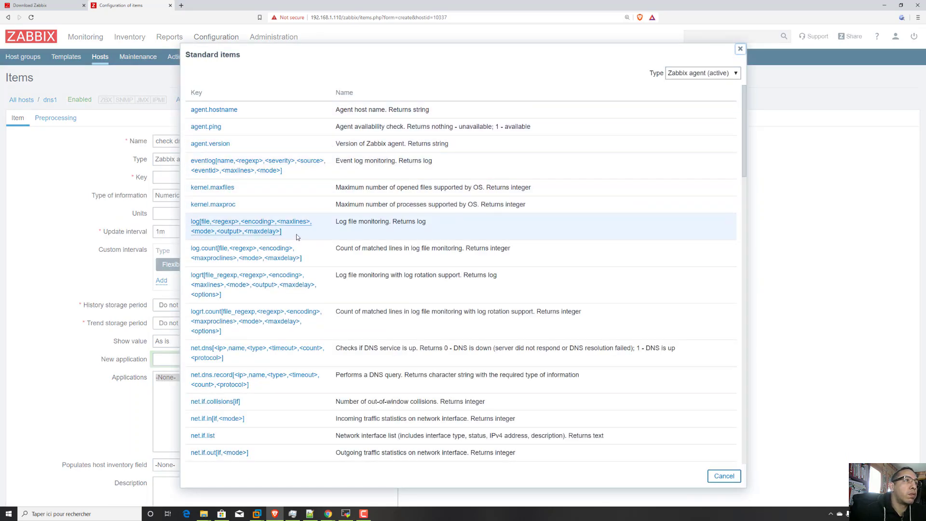
pyautogui.scroll(-3, 249, 211)
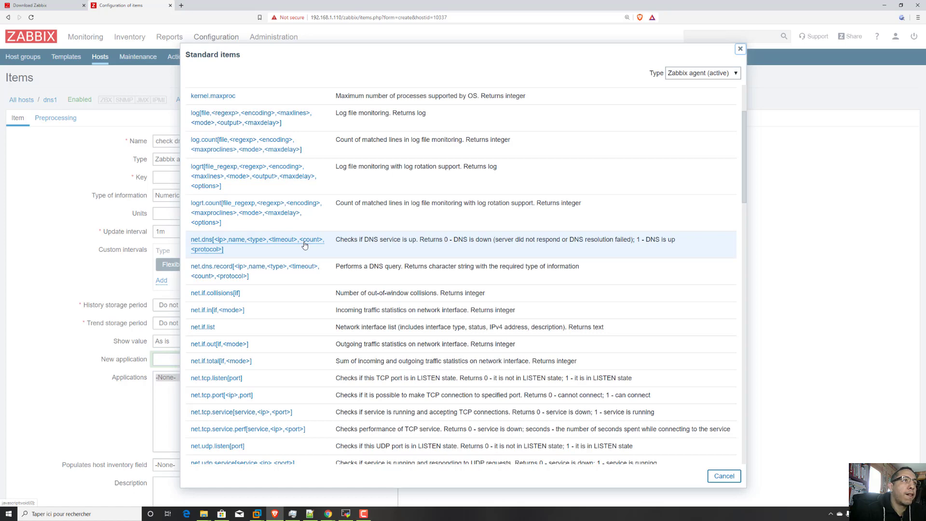
pyautogui.click(304, 246)
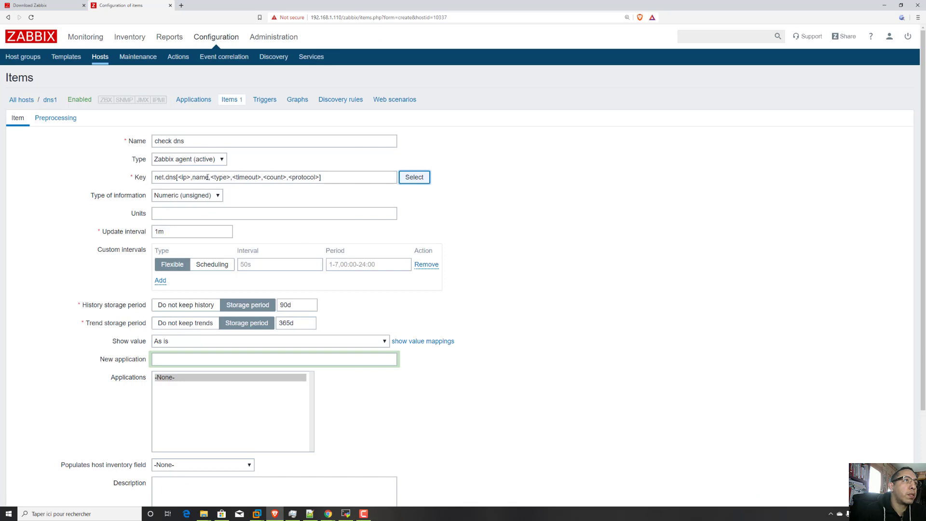
# Replace the <ip> placeholder in the net.dns key with 192.168.1.125.
pyautogui.click(191, 177)
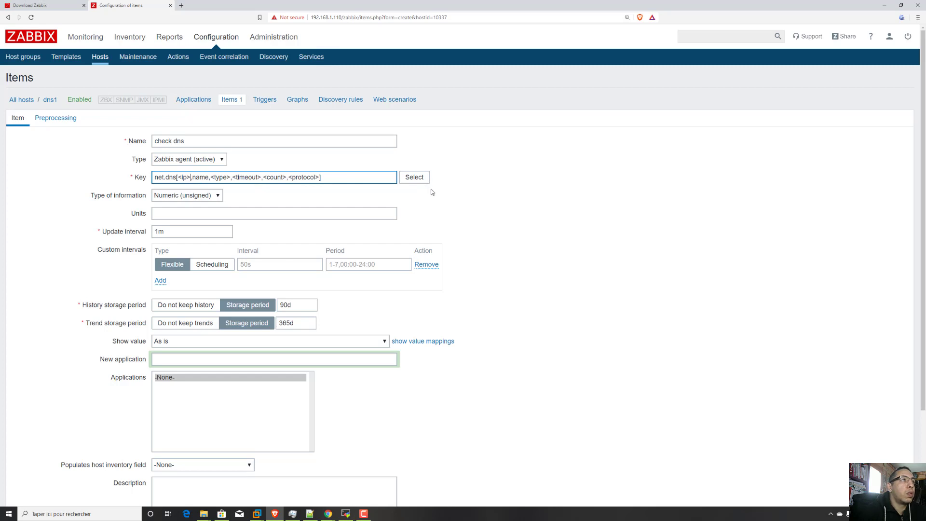
pyautogui.press('BackSpace')
pyautogui.press('BackSpace')
pyautogui.press('BackSpace')
pyautogui.press('BackSpace')
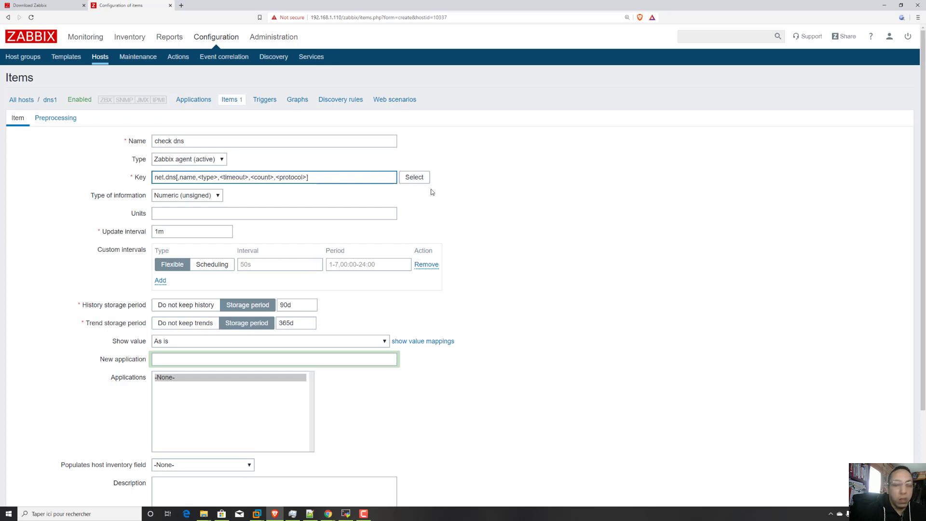
pyautogui.write('192.168')
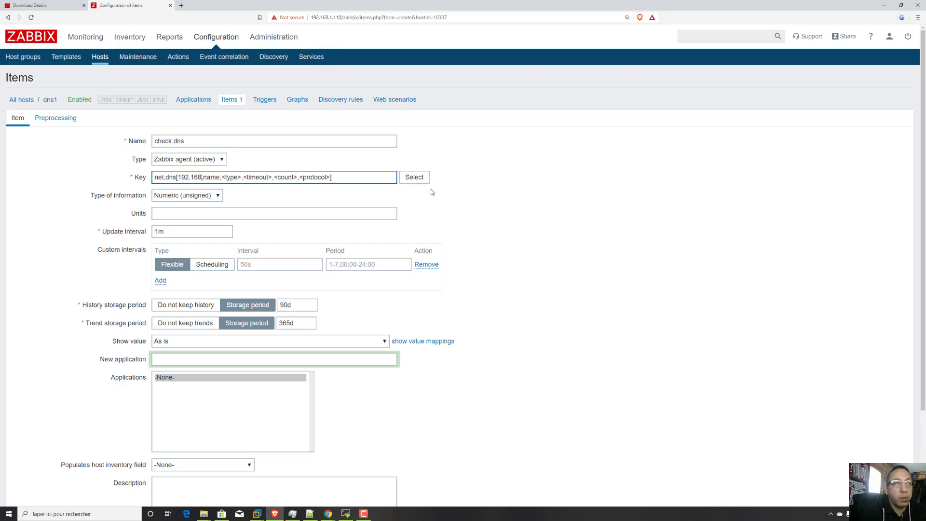
pyautogui.write('.1.1')
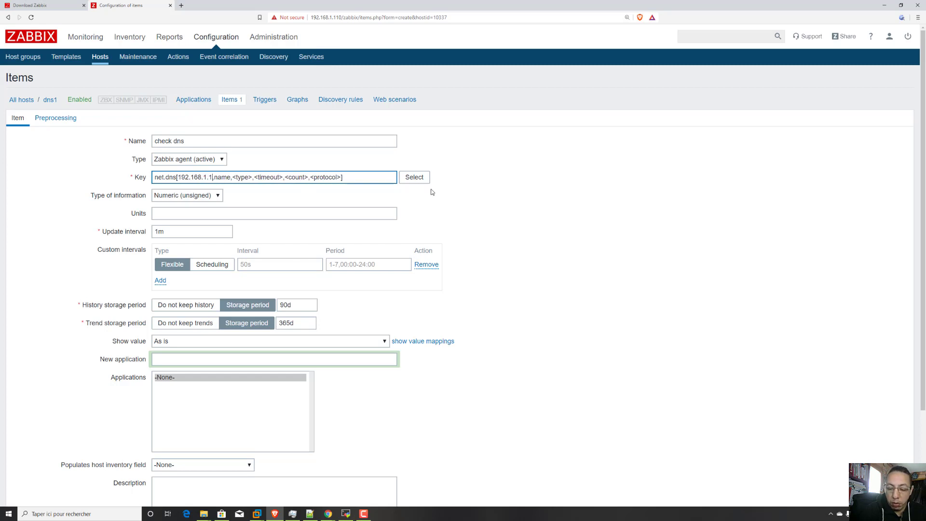
pyautogui.write('25')
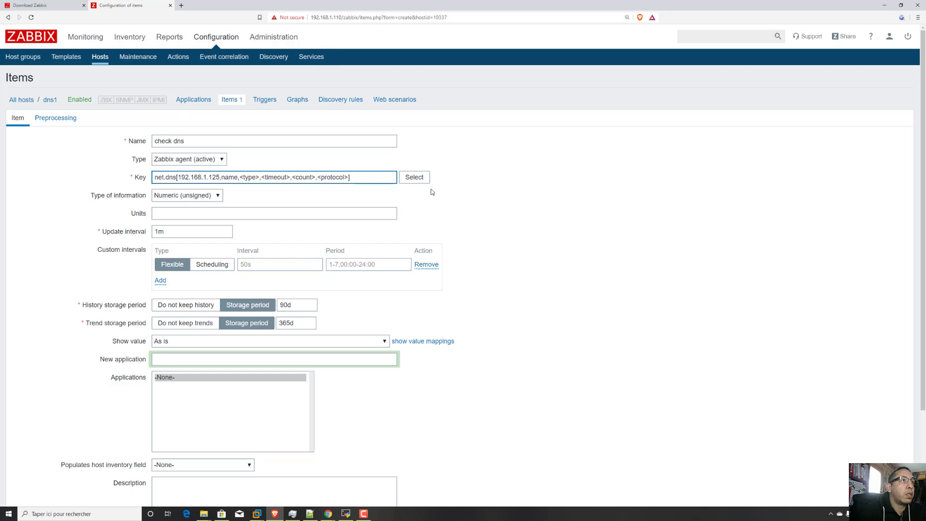
# Replace the name parameter in the net.dns key with maroc.local.
pyautogui.press('Right')
pyautogui.press('Delete')
pyautogui.press('Delete')
pyautogui.press('Delete')
pyautogui.press('Delete')
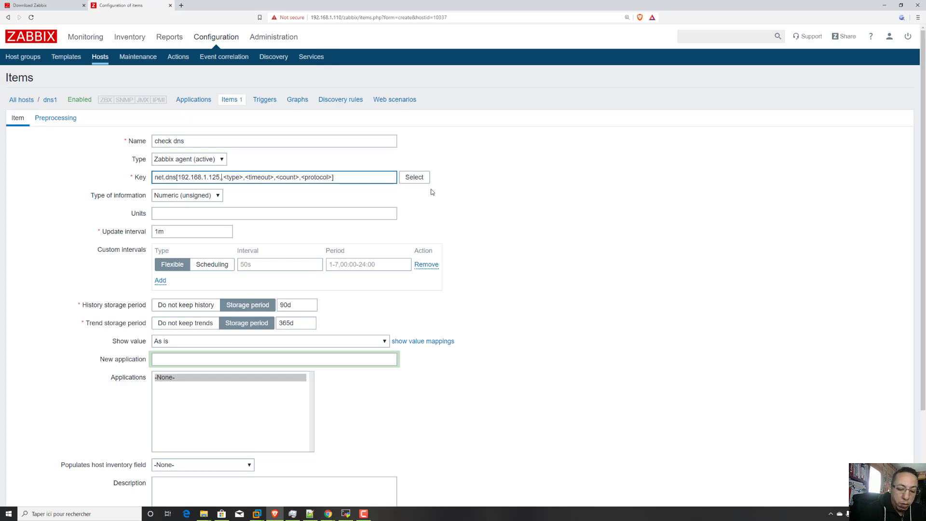
pyautogui.write('maroc')
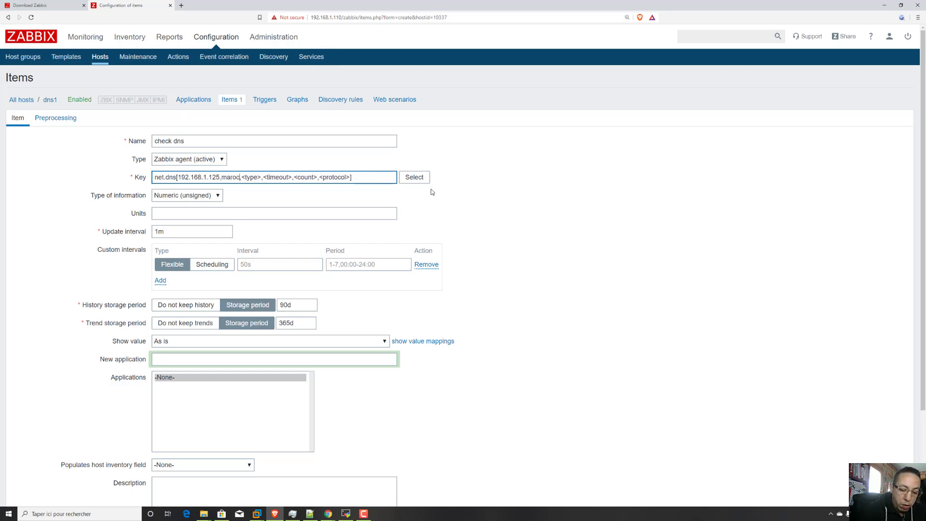
pyautogui.write('.local')
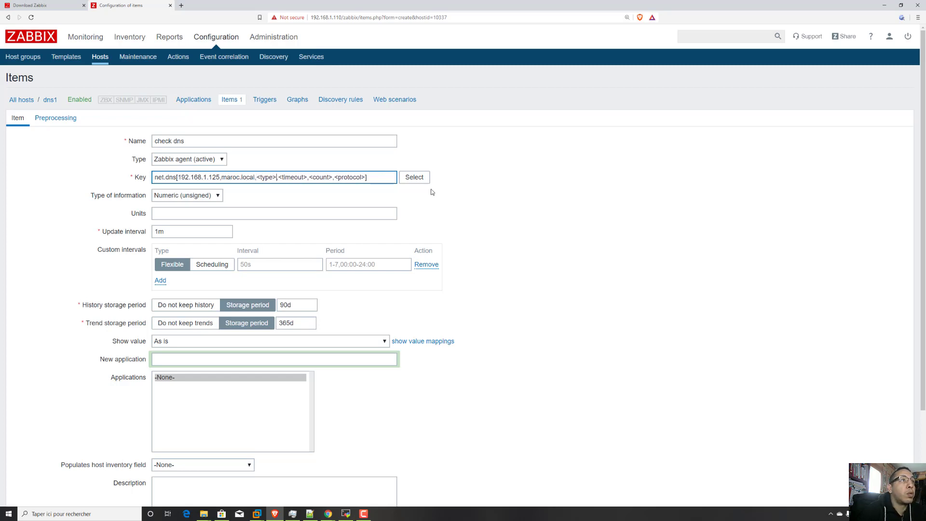
# Replace the <type> placeholder in the net.dns key with the record type MX.
pyautogui.press('Right')
pyautogui.press('Delete')
pyautogui.press('Delete')
pyautogui.press('Delete')
pyautogui.press('Delete')
pyautogui.press('Delete')
pyautogui.press('Delete')
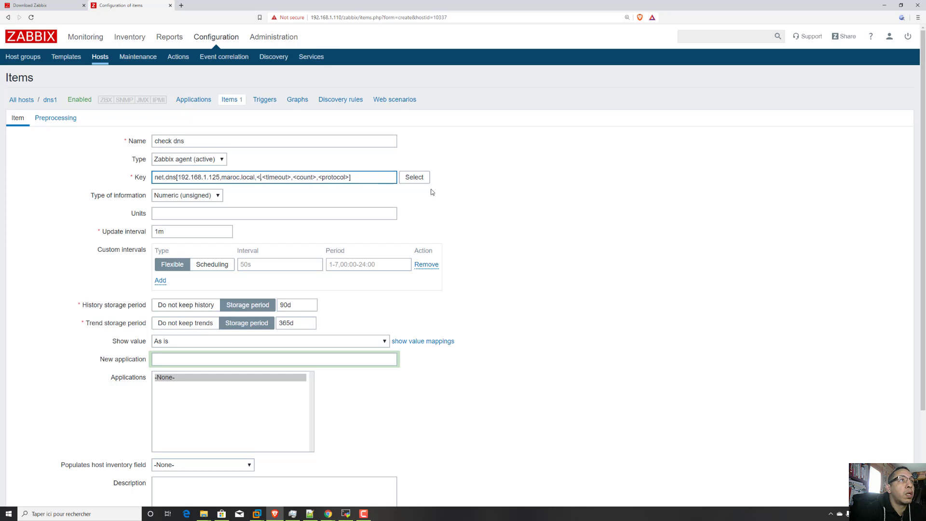
pyautogui.write('M')
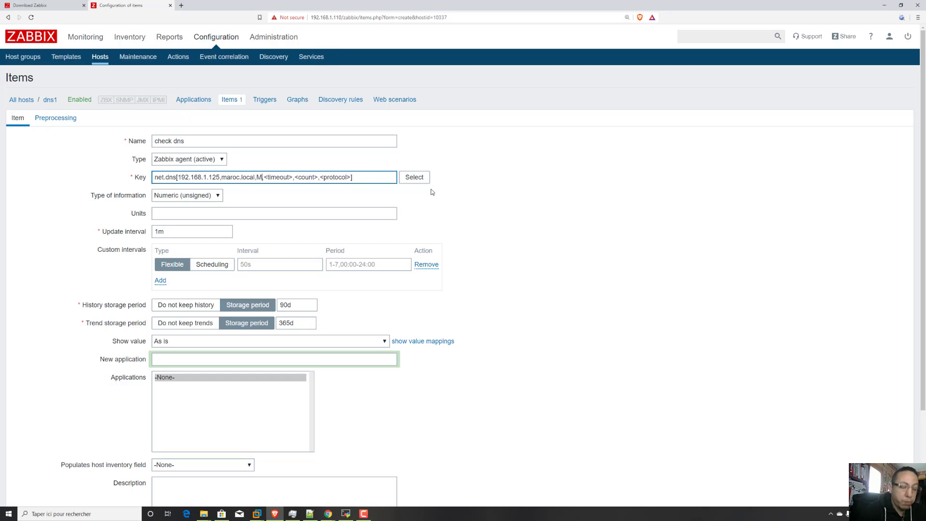
pyautogui.write('X')
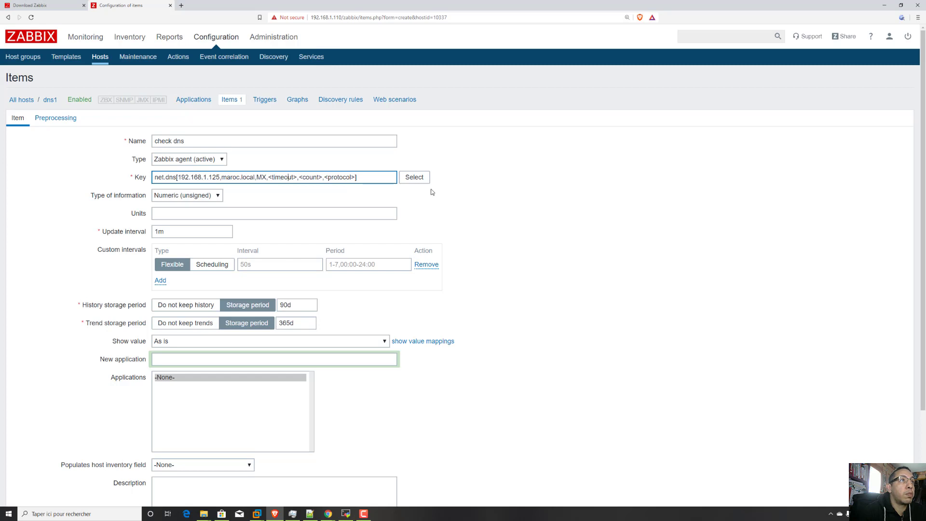
# Replace the <timeout> placeholder in the net.dns key with 2.
pyautogui.press('Delete')
pyautogui.press('Delete')
pyautogui.press('Delete')
pyautogui.press('Delete')
pyautogui.press('Delete')
pyautogui.press('Delete')
pyautogui.press('Delete')
pyautogui.press('Delete')
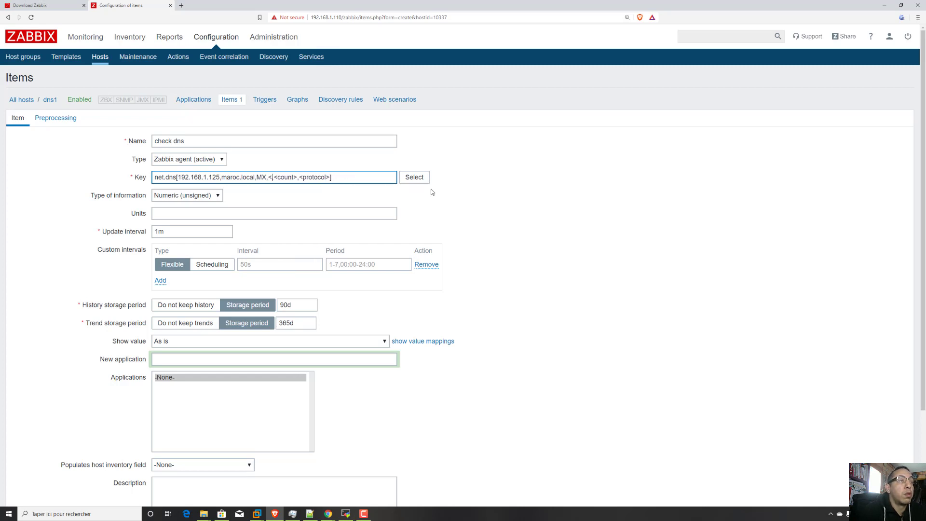
pyautogui.press('Delete')
pyautogui.press('Delete')
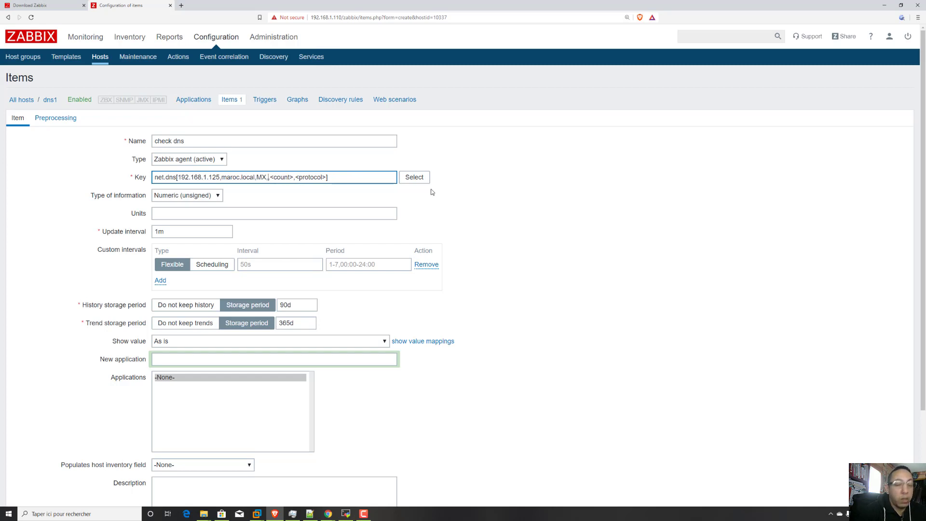
pyautogui.write('2,')
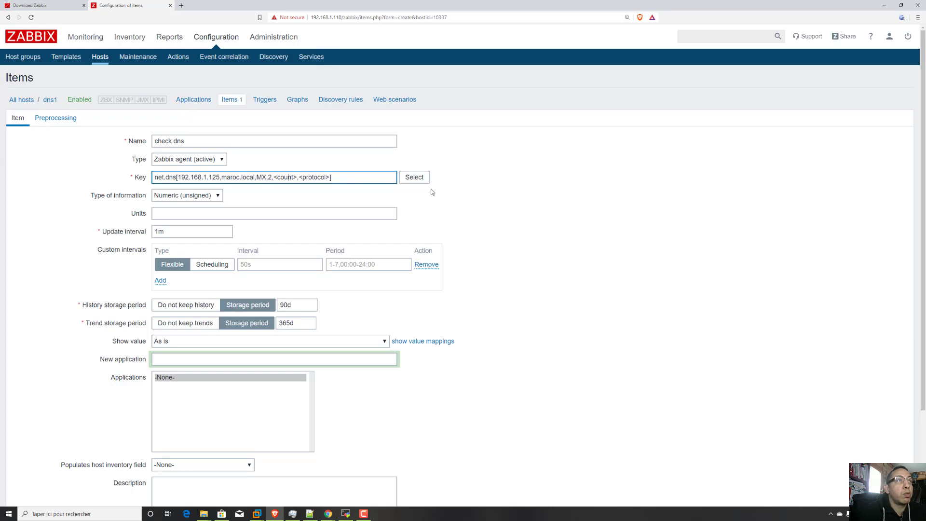
# Replace the <count> placeholder in the net.dns key with 1.
pyautogui.press('BackSpace')
pyautogui.press('BackSpace')
pyautogui.press('BackSpace')
pyautogui.press('BackSpace')
pyautogui.press('BackSpace')
pyautogui.press('BackSpace')
pyautogui.press('BackSpace')
pyautogui.press('BackSpace')
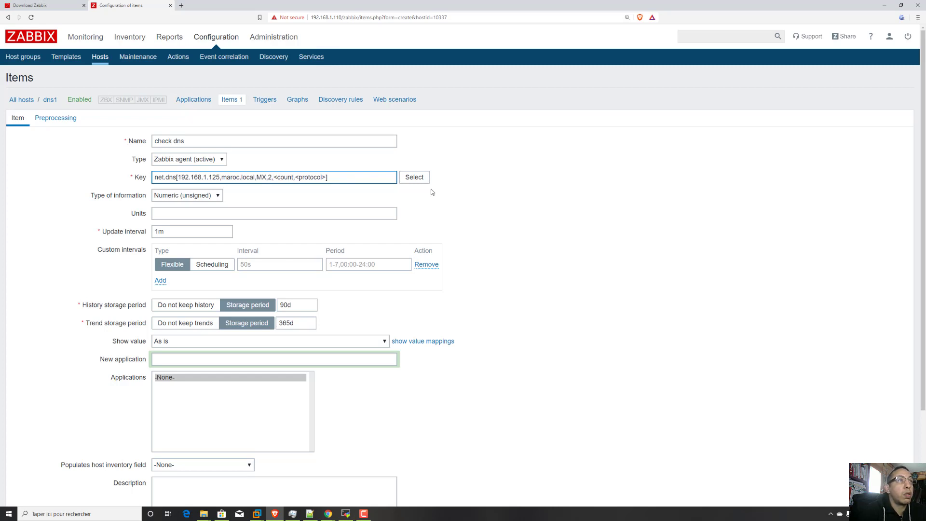
pyautogui.write(',')
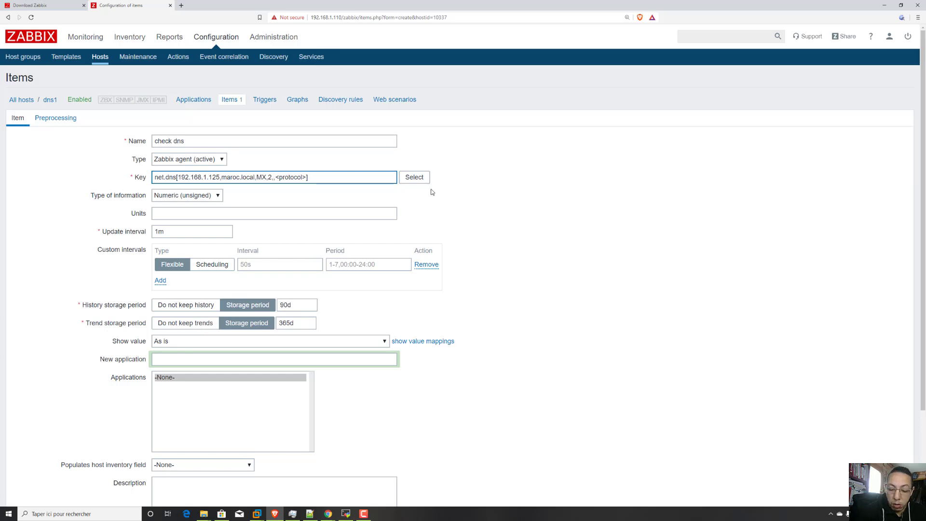
pyautogui.write('1')
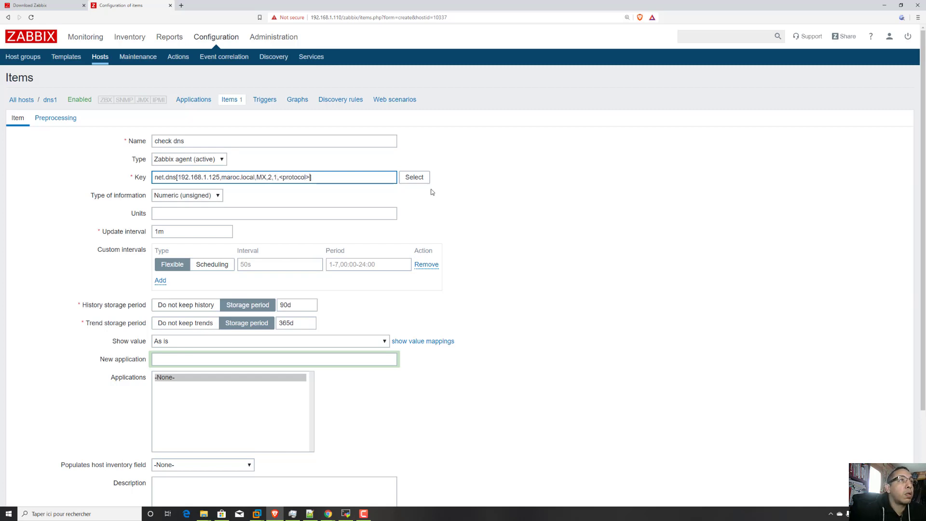
# Remove the <protocol> placeholder from the key, leaving that parameter empty, and set the type of information to Numeric (float).
pyautogui.press('BackSpace')
pyautogui.press('BackSpace')
pyautogui.press('BackSpace')
pyautogui.press('BackSpace')
pyautogui.press('BackSpace')
pyautogui.press('BackSpace')
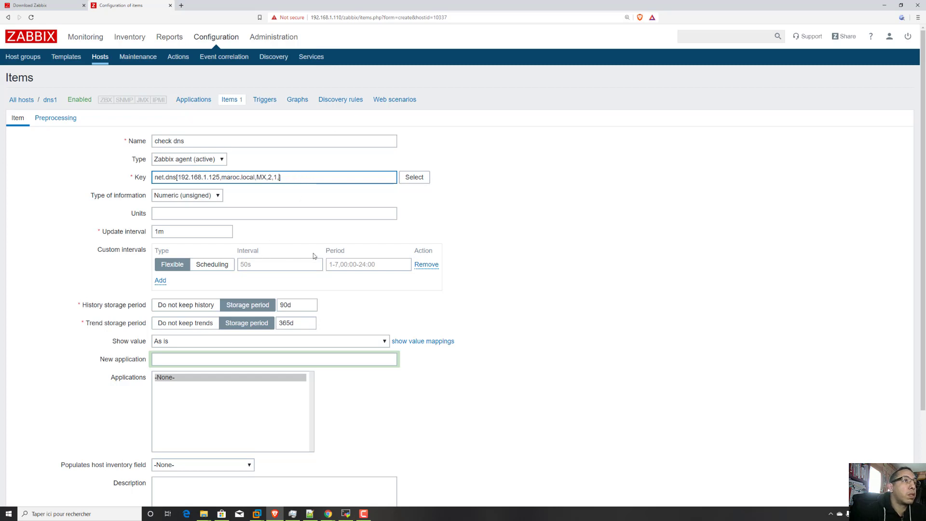
pyautogui.click(217, 195)
pyautogui.click(184, 213)
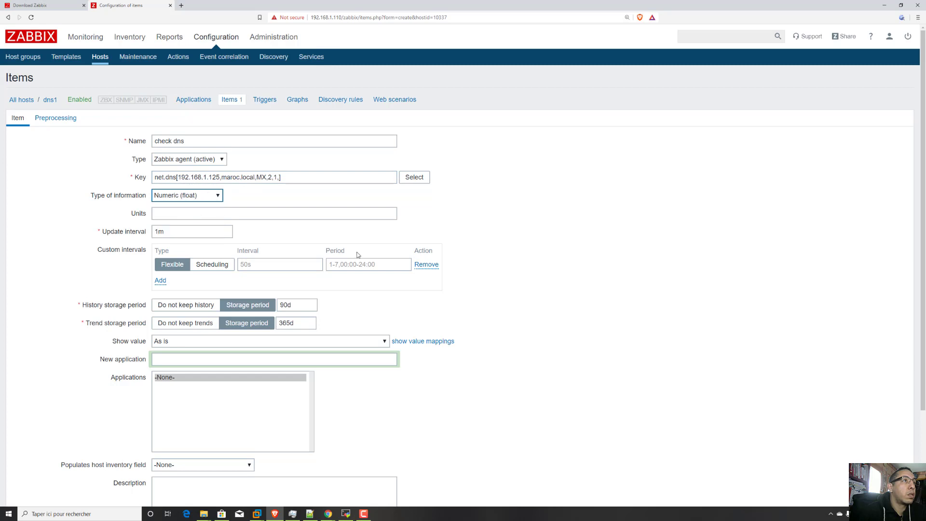
# Set the shown value mapping of the check dns item to Service state and add the item to the host.
pyautogui.scroll(-3, 360, 254)
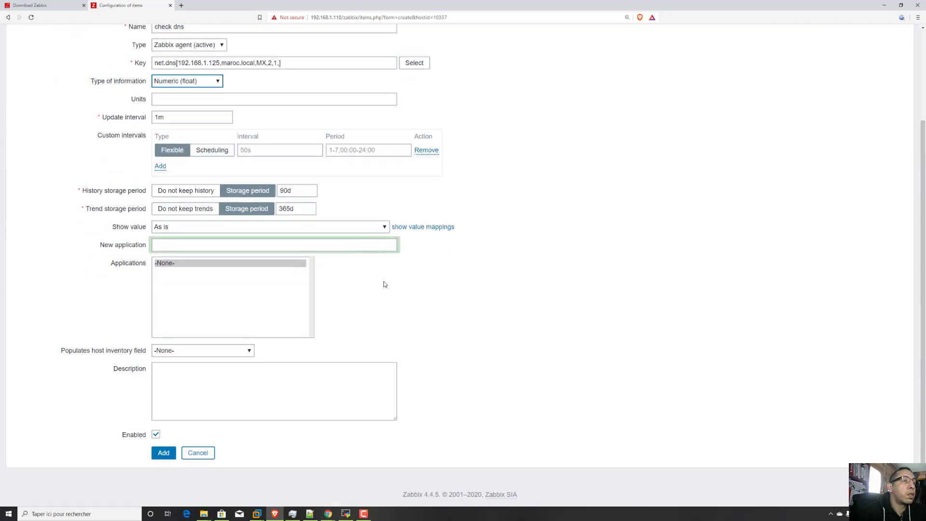
pyautogui.click(385, 227)
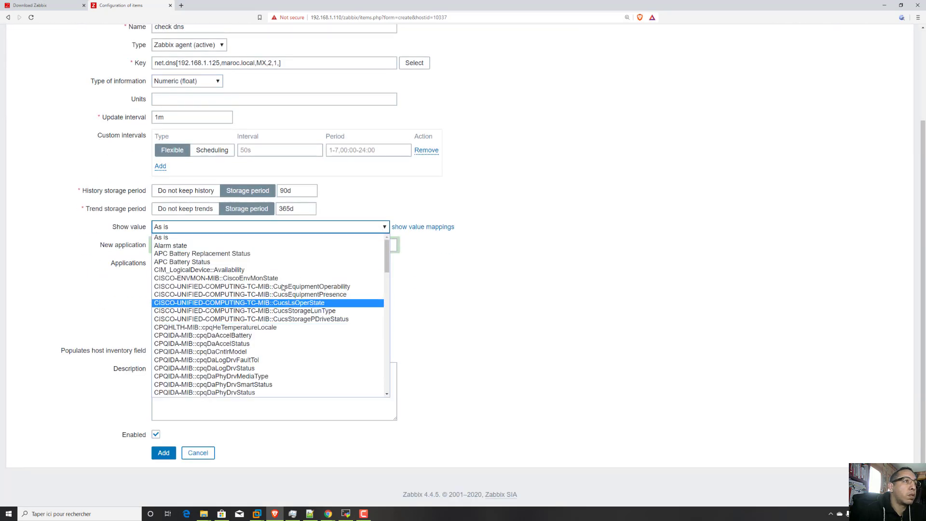
pyautogui.scroll(-5, 288, 340)
pyautogui.scroll(-10, 261, 350)
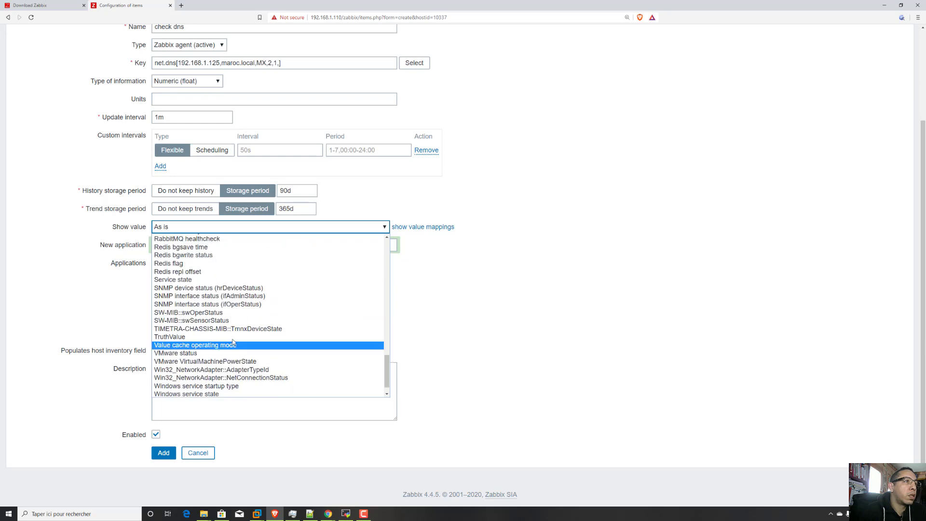
pyautogui.scroll(-1, 225, 354)
pyautogui.scroll(12, 227, 352)
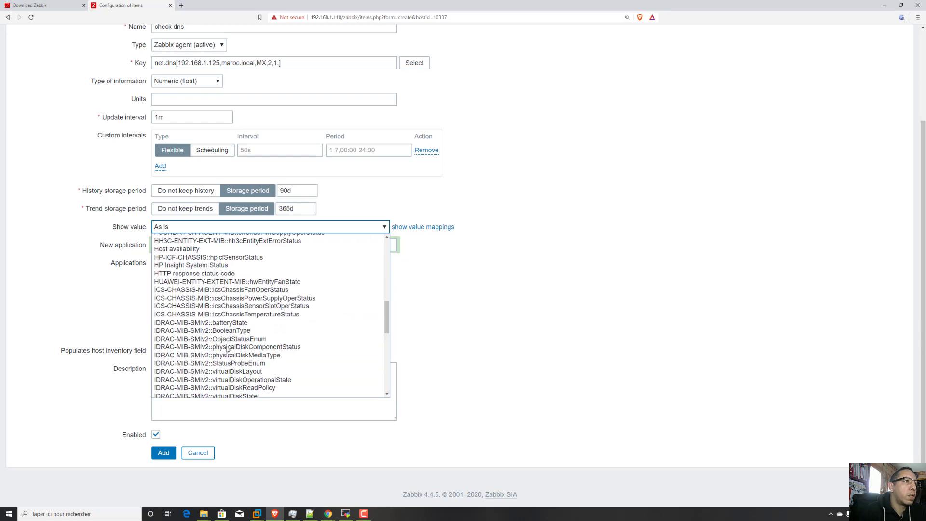
pyautogui.scroll(6, 227, 349)
pyautogui.scroll(-2, 226, 348)
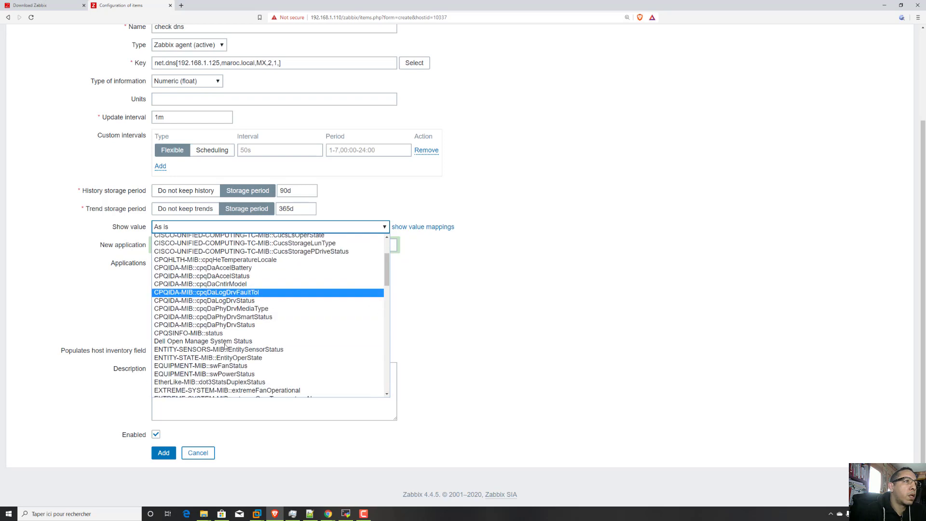
pyautogui.scroll(3, 225, 346)
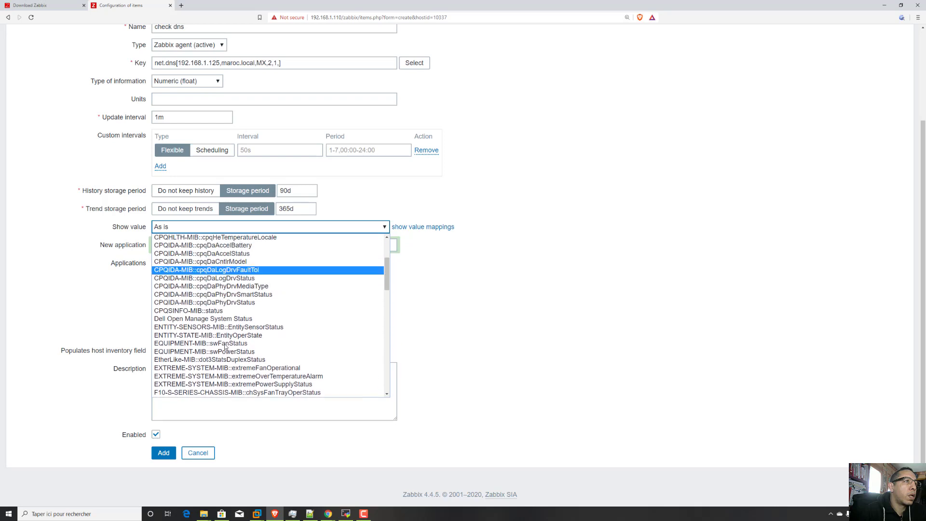
pyautogui.scroll(4, 225, 347)
pyautogui.scroll(-10, 225, 333)
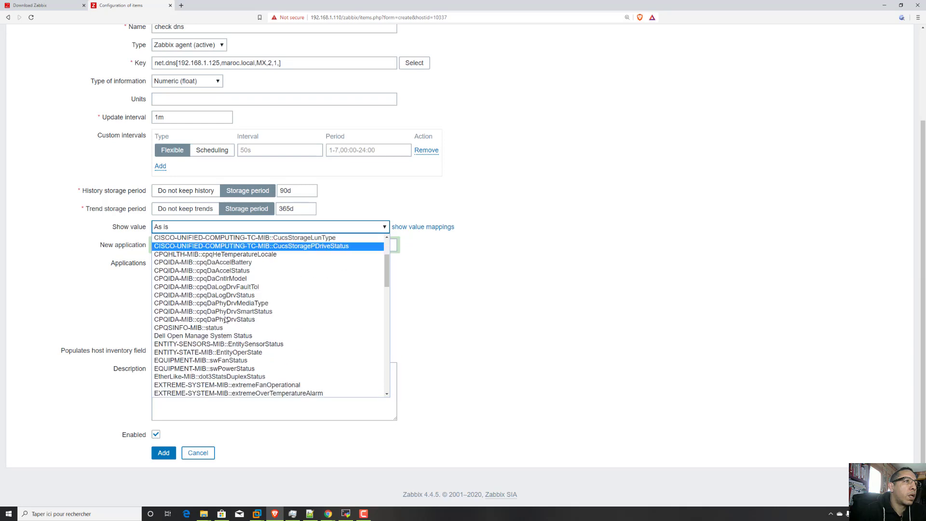
pyautogui.scroll(-10, 226, 320)
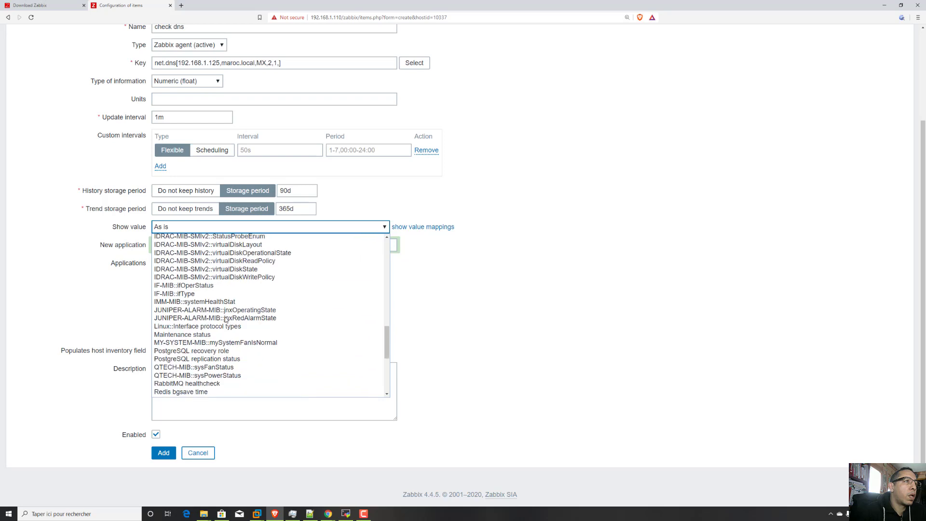
pyautogui.click(202, 352)
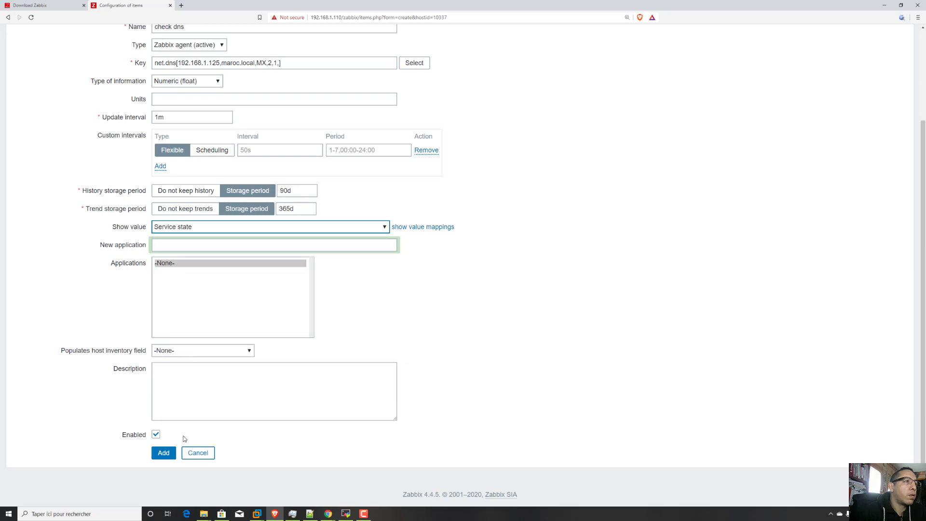
pyautogui.click(164, 453)
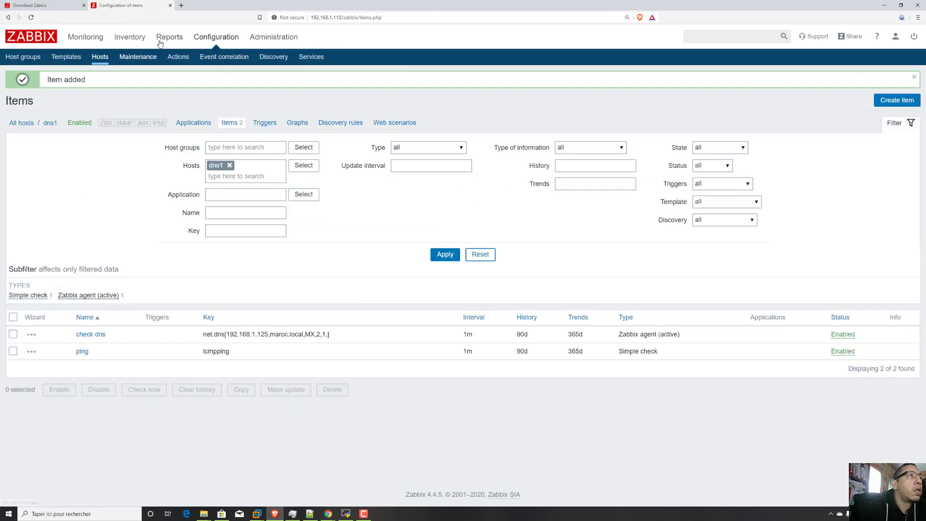
# Open the latest monitoring data and examine the last value of postfix1's check smtp service item.
pyautogui.click(96, 37)
pyautogui.click(164, 56)
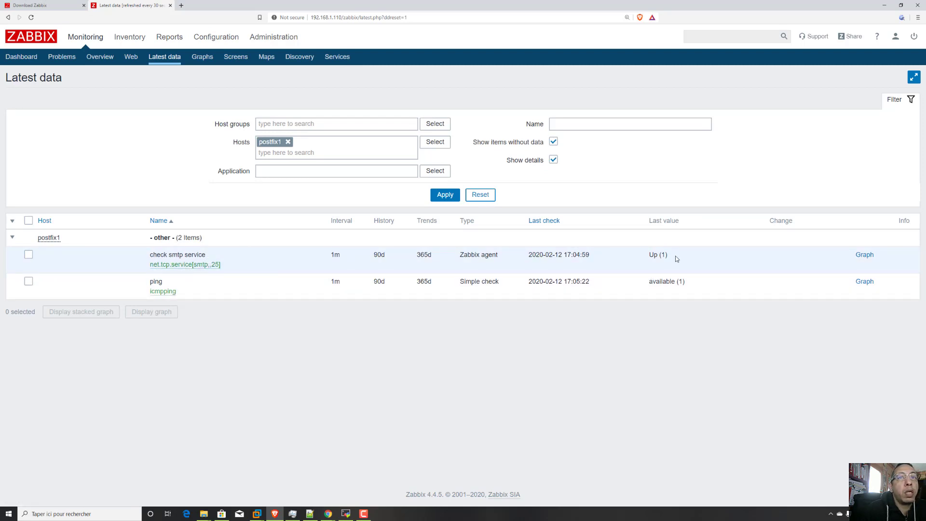
pyautogui.moveTo(676, 257); pyautogui.dragTo(632, 257)
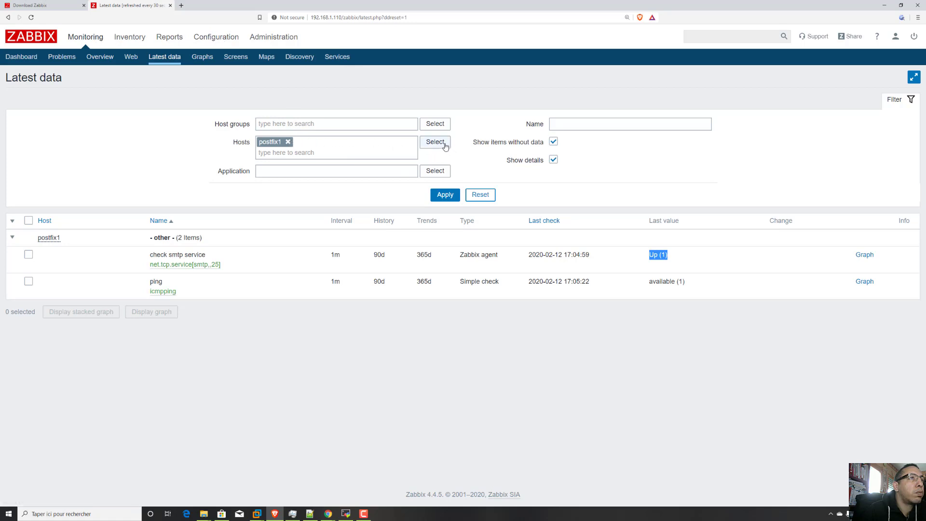
# Filter the latest data by the host group serveurs_lxc instead of the host postfix1, and refresh the data to check the dns1 items.
pyautogui.click(288, 141)
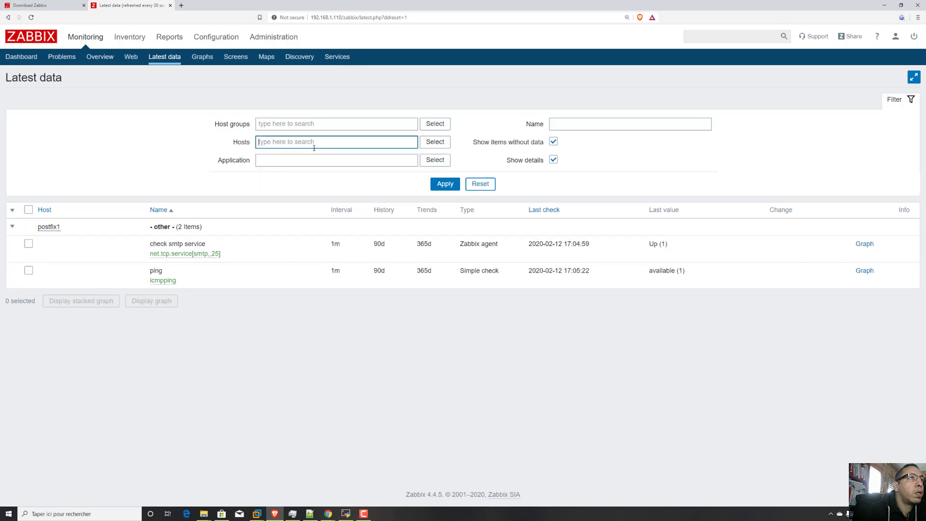
pyautogui.click(312, 125)
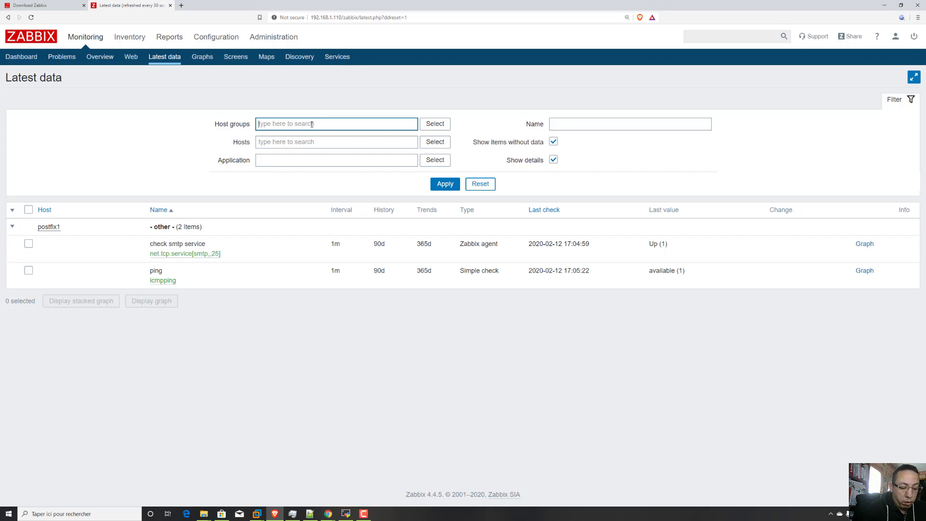
pyautogui.write('se')
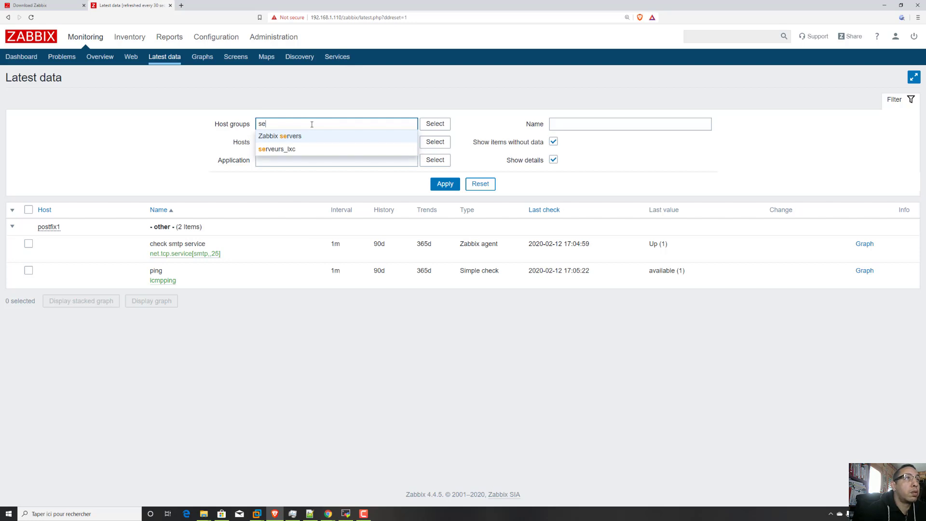
pyautogui.click(297, 150)
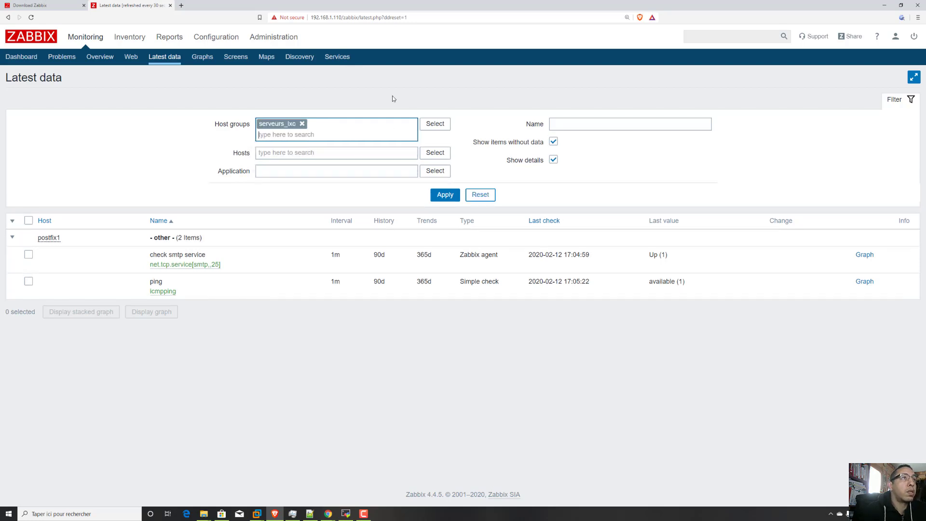
pyautogui.click(439, 195)
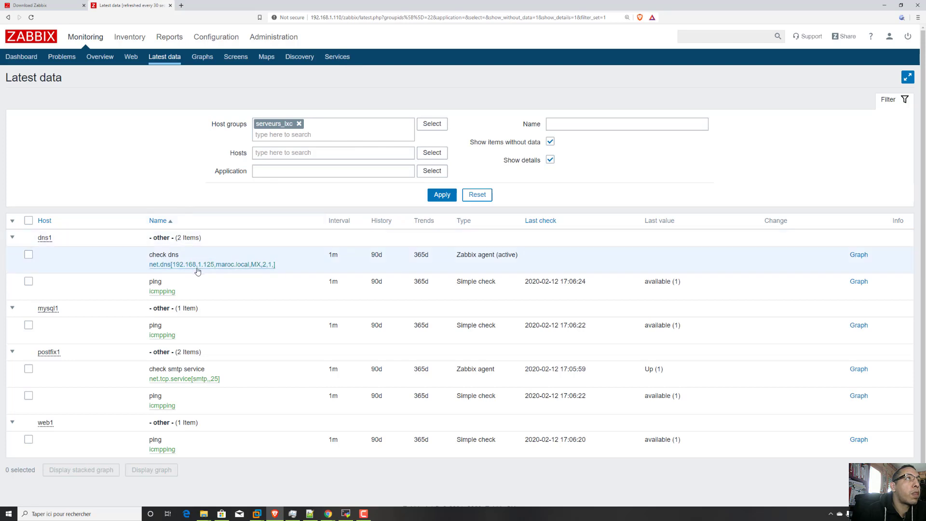
pyautogui.click(166, 61)
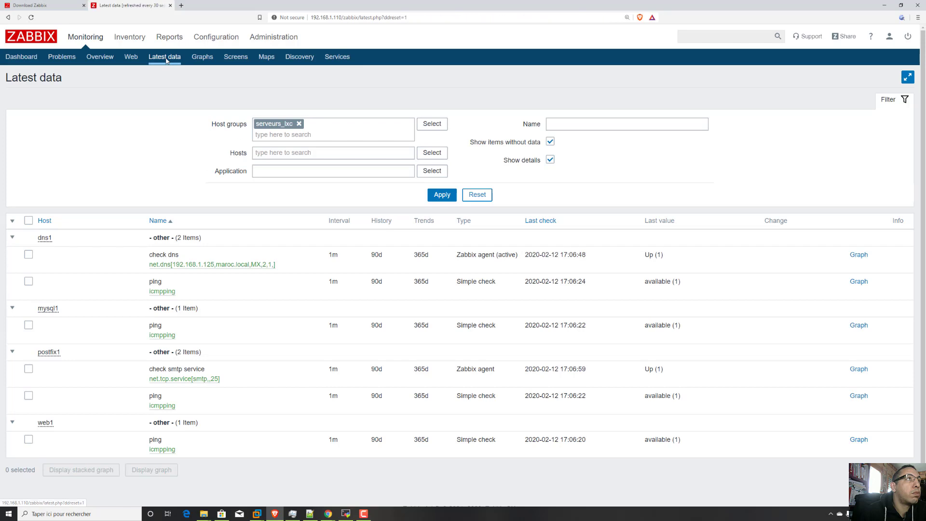
# From the host configuration, create a new item for dns1 and name it "trafic reseau".
pyautogui.moveTo(190, 46)
pyautogui.click(100, 57)
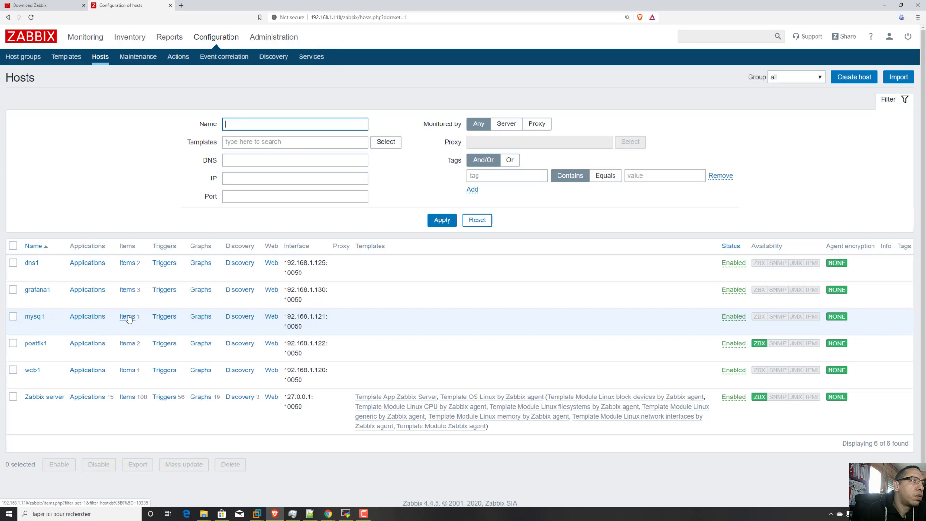
pyautogui.click(127, 263)
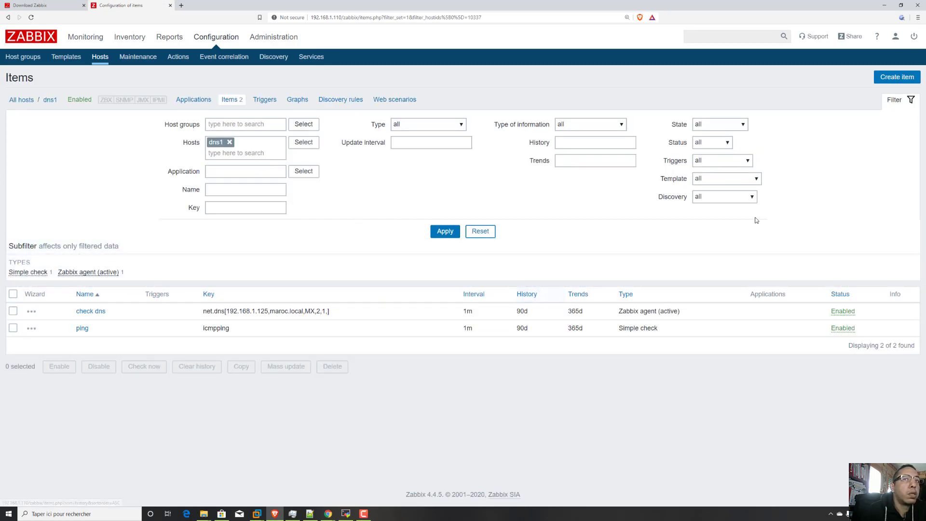
pyautogui.click(892, 76)
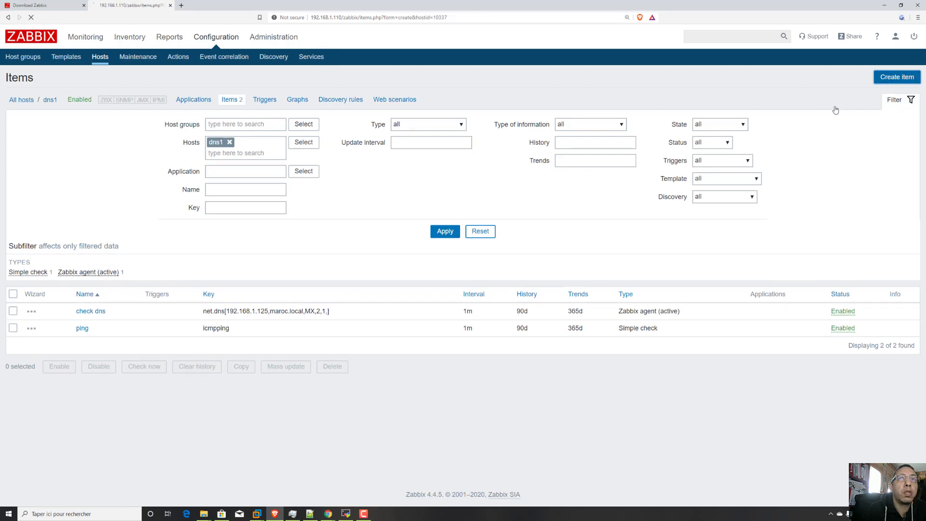
pyautogui.click(223, 140)
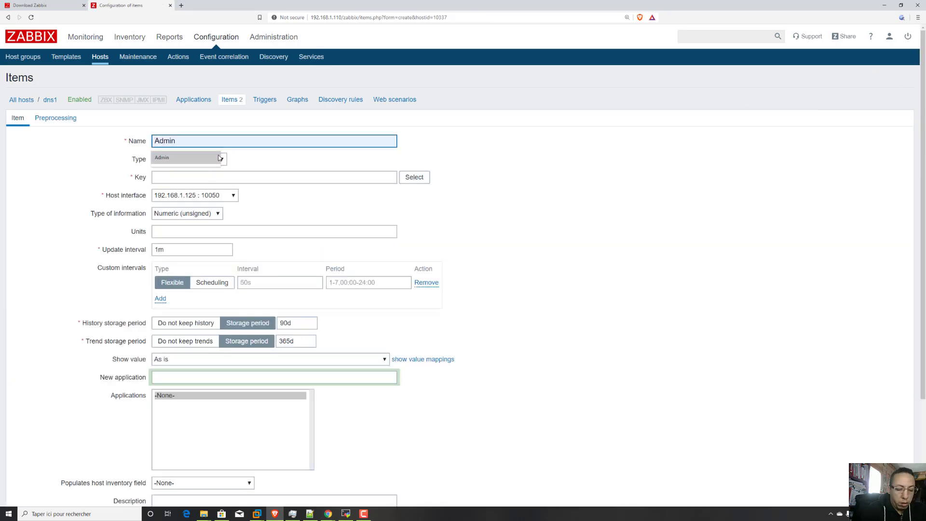
pyautogui.write('t')
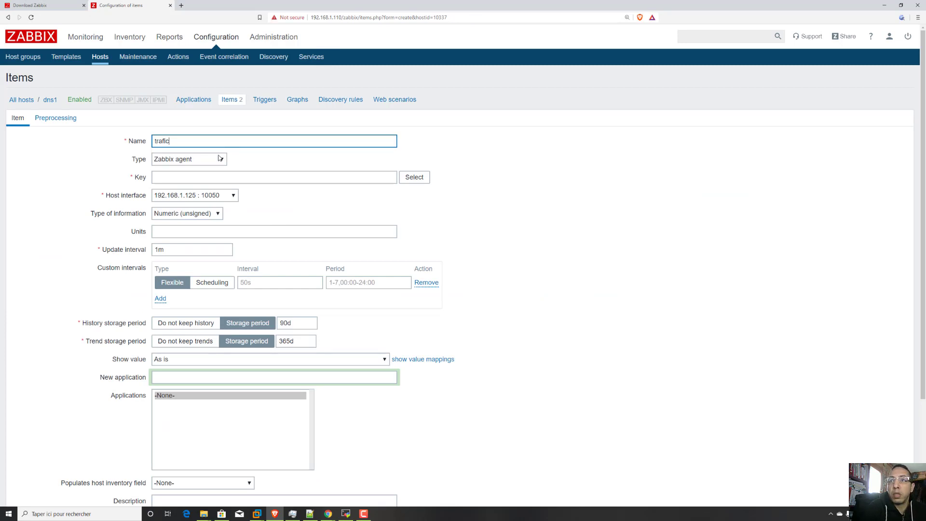
pyautogui.write('rafic')
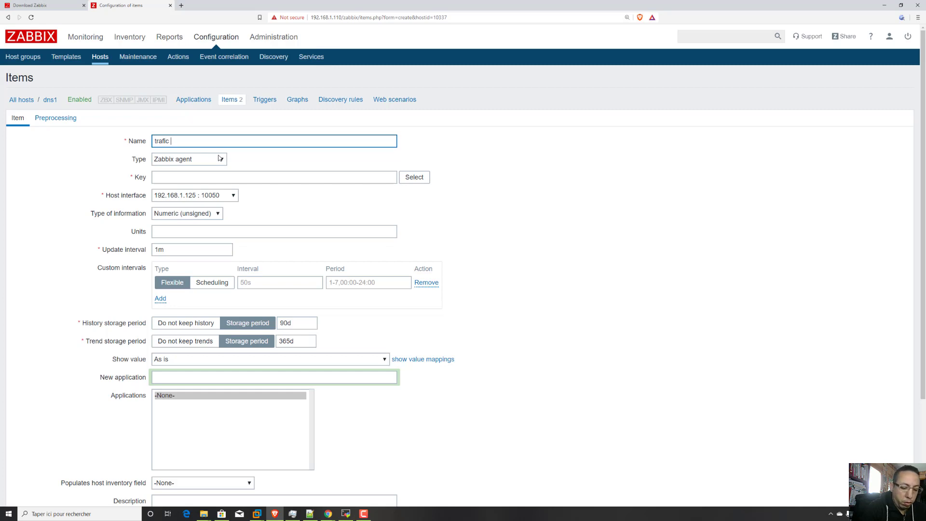
pyautogui.write(' reseau')
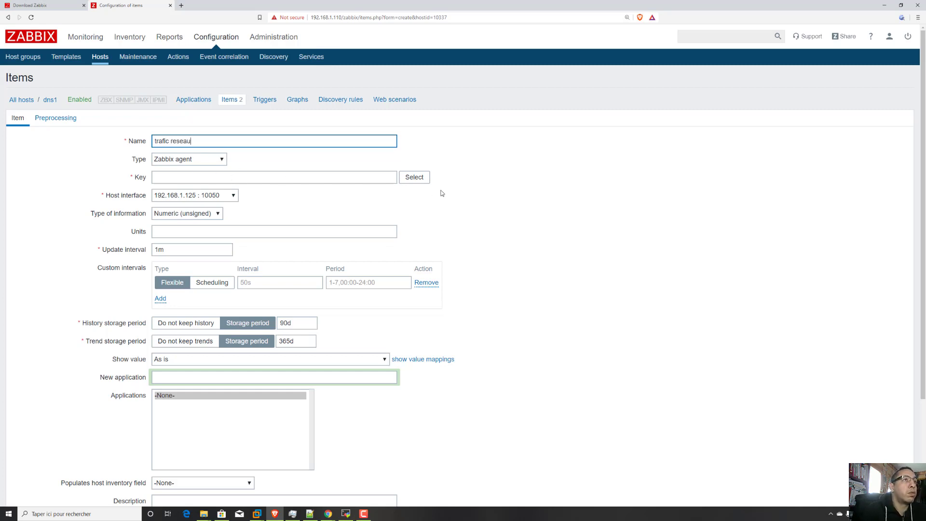
# Choose the standard total interface traffic key, complete it as net.if.total[ens33], and add the item.
pyautogui.click(414, 177)
pyautogui.scroll(-5, 269, 242)
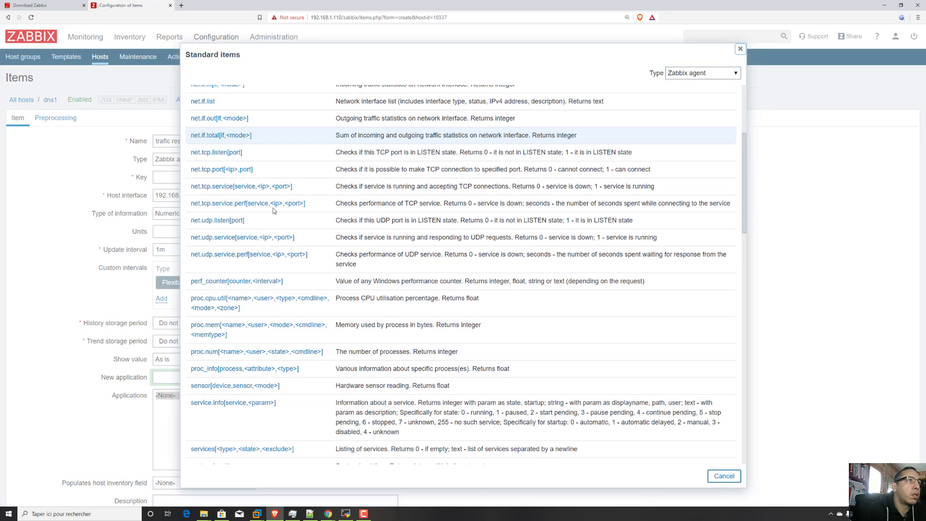
pyautogui.scroll(3, 306, 202)
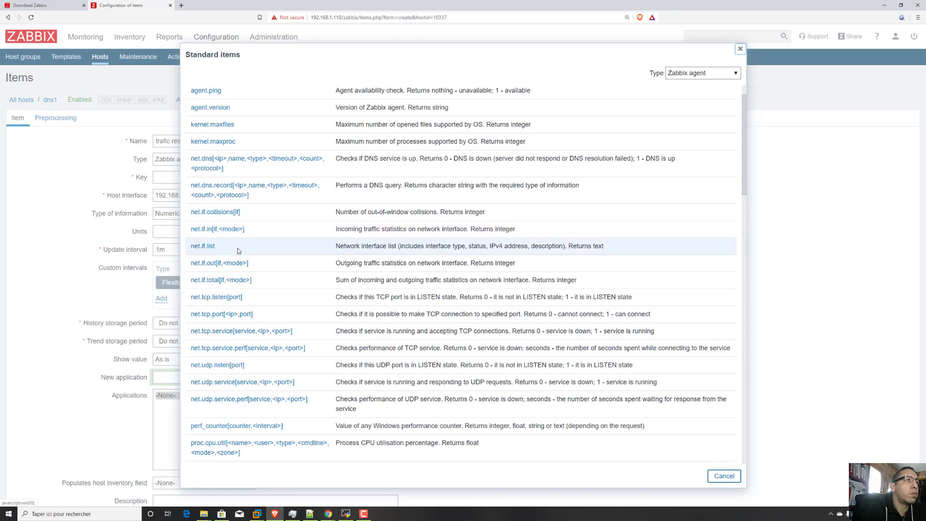
pyautogui.click(244, 282)
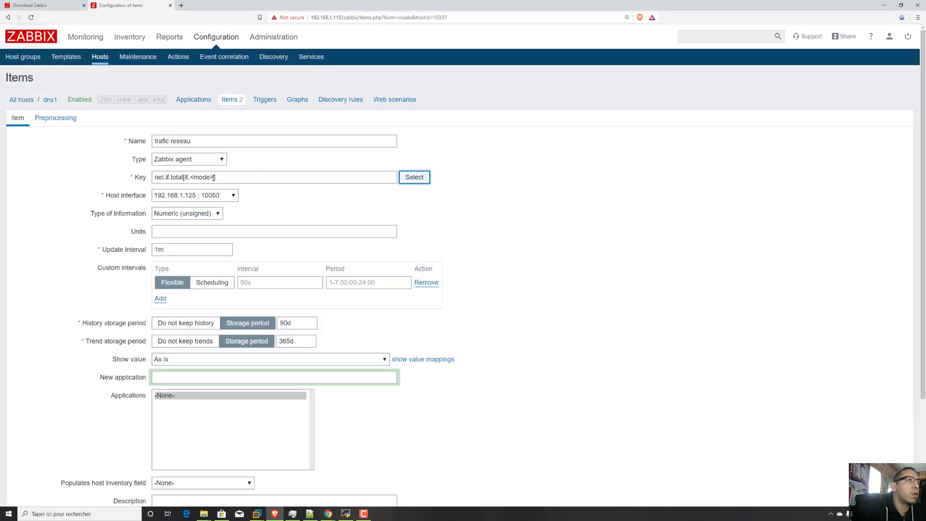
pyautogui.moveTo(214, 177); pyautogui.dragTo(185, 178)
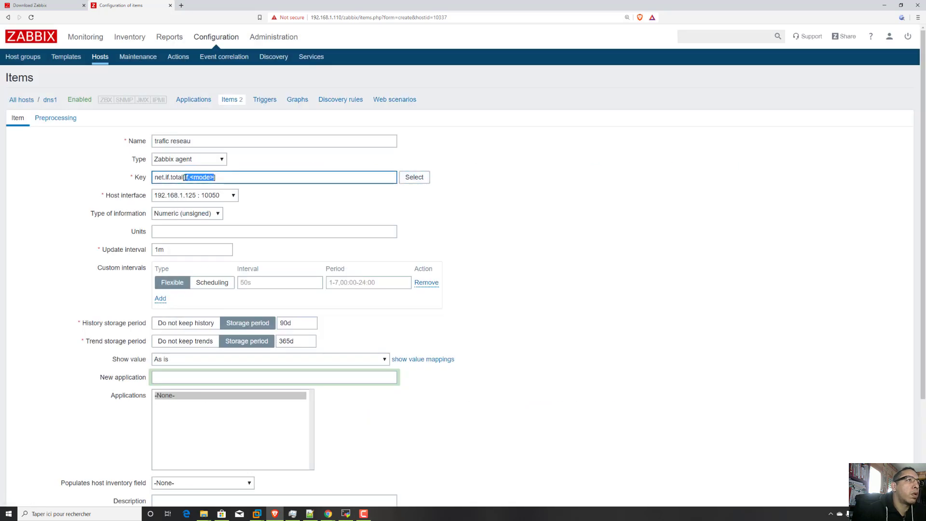
pyautogui.write('en')
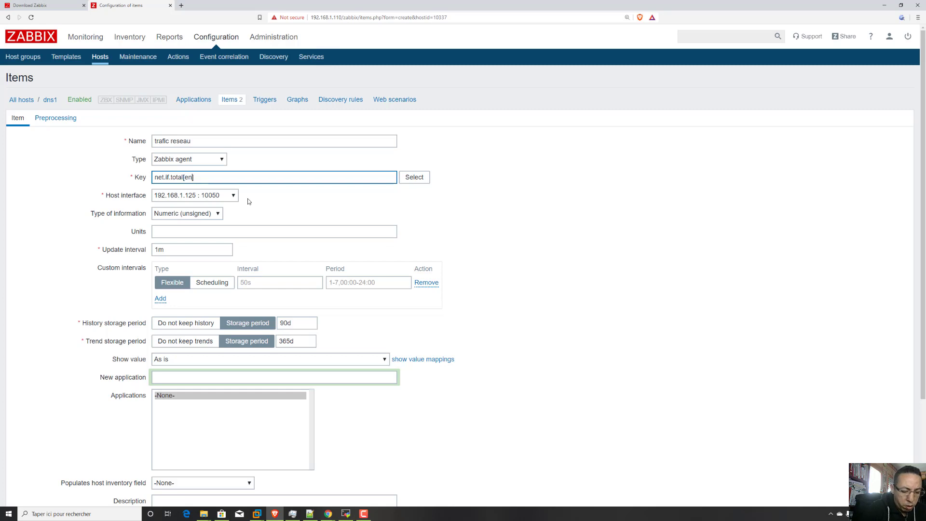
pyautogui.write('s33')
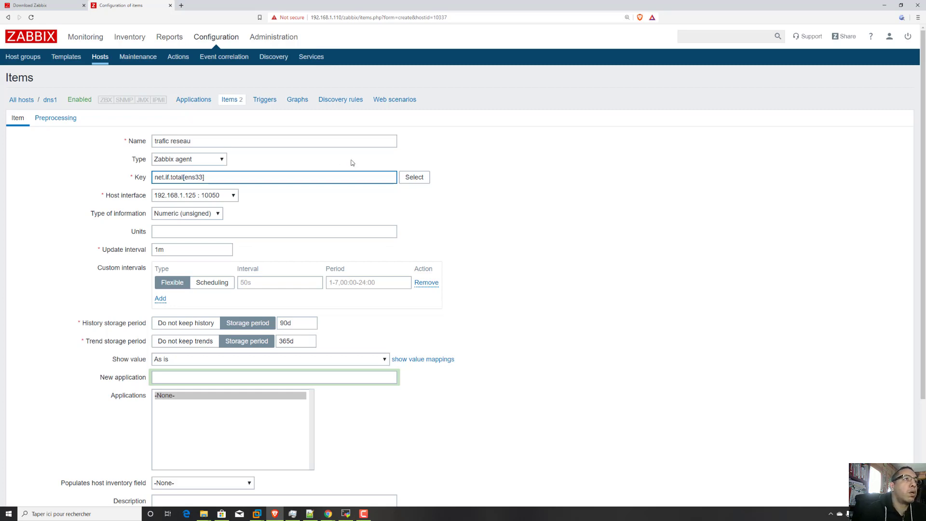
pyautogui.scroll(-3, 300, 244)
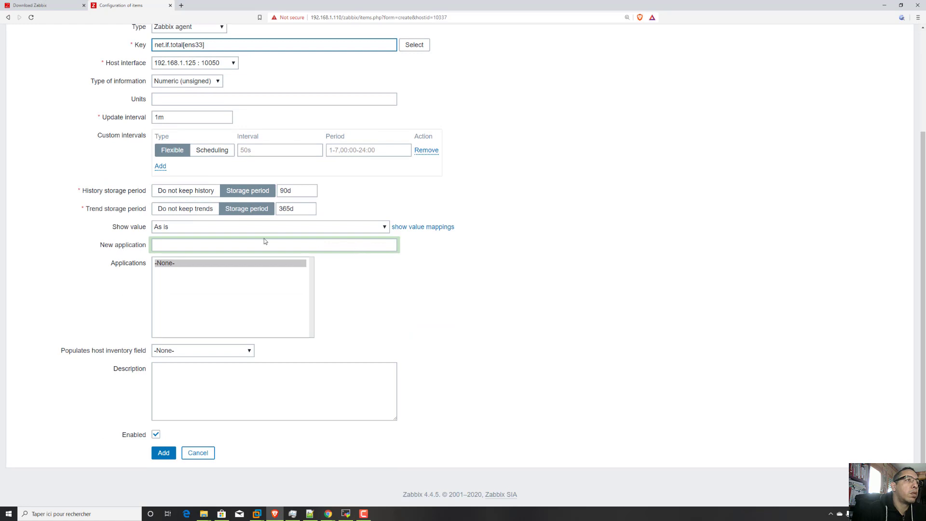
pyautogui.click(163, 454)
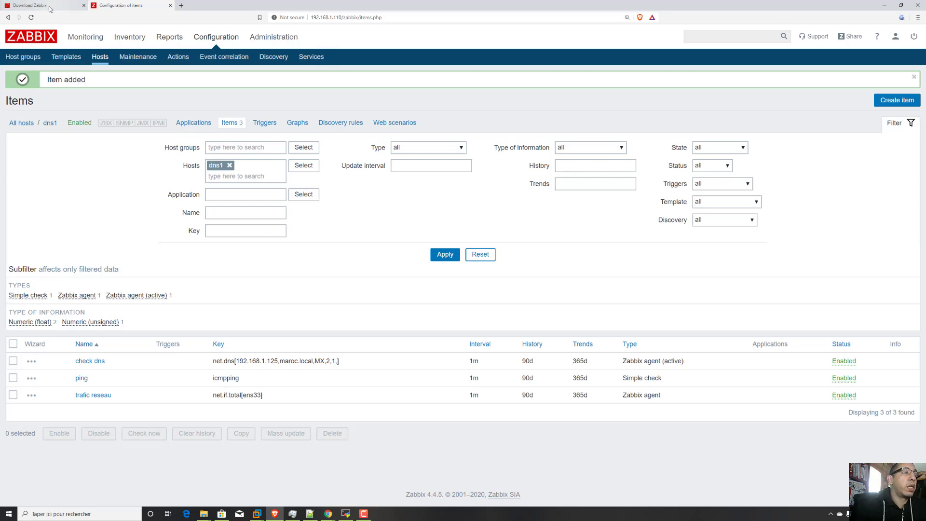
# Switch to the MobaXterm postfix1 session, start a continuous ping to 192.168.1.125, and return to the Zabbix browser window.
pyautogui.click(346, 514)
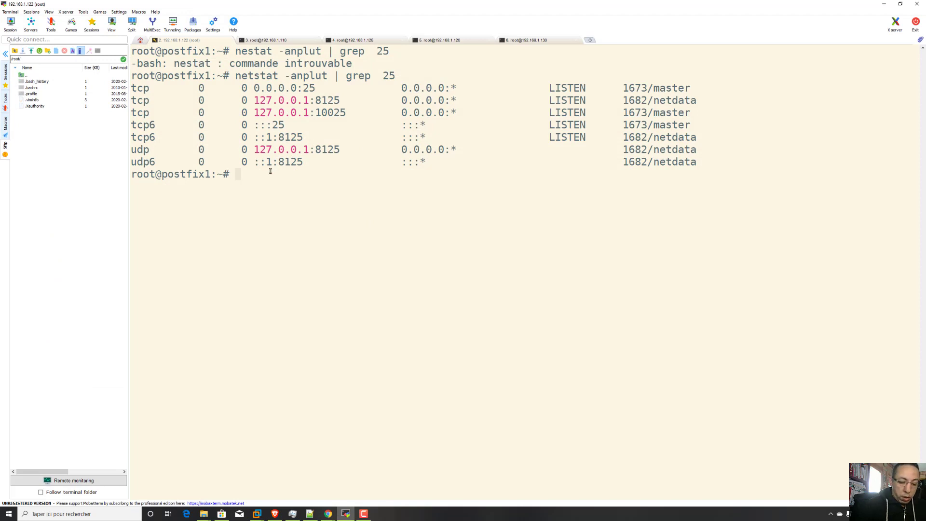
pyautogui.write('ping 19')
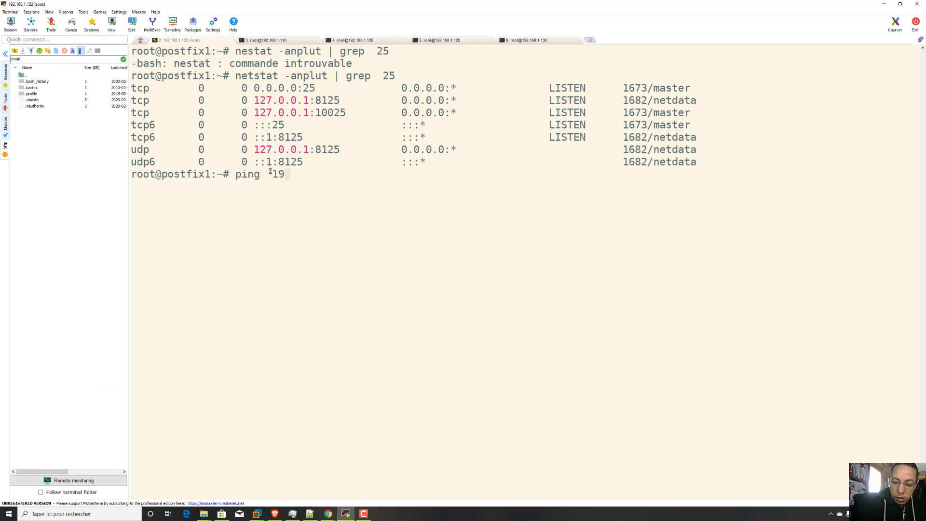
pyautogui.write('2.168.1')
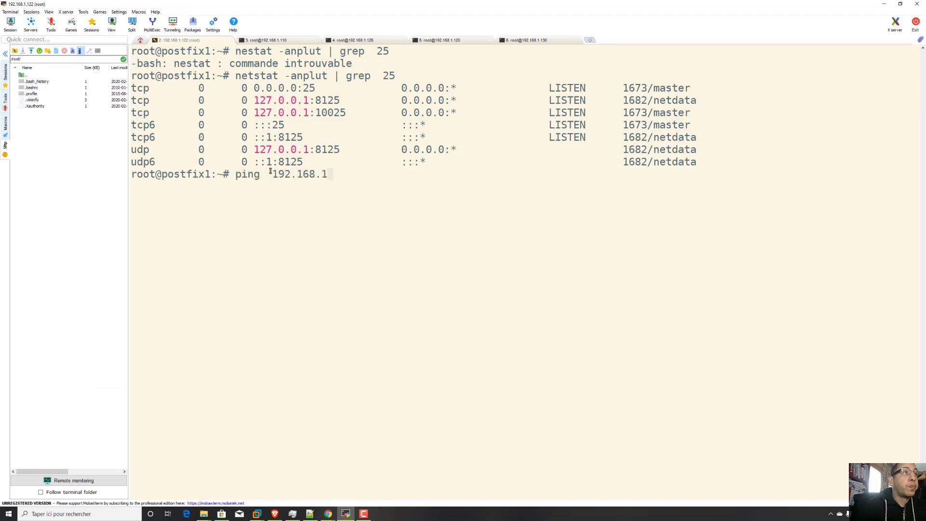
pyautogui.write('.125')
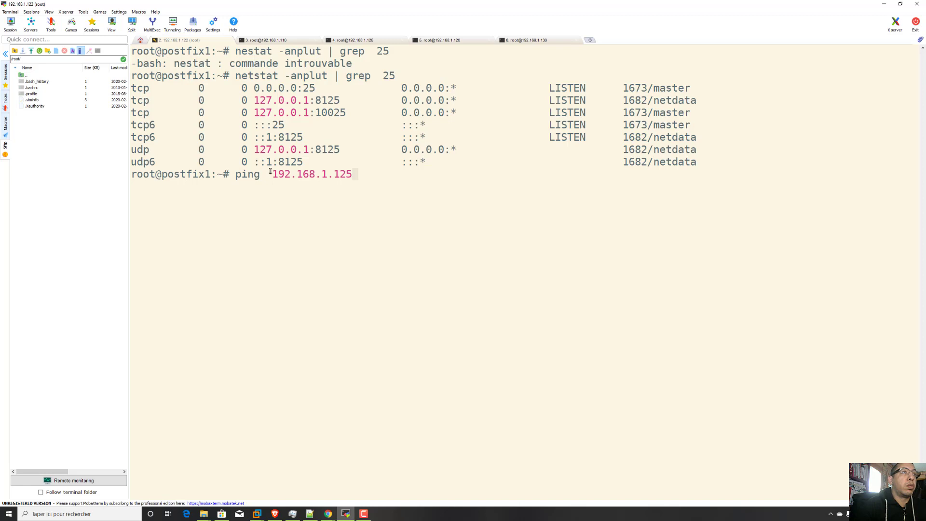
pyautogui.press('Return')
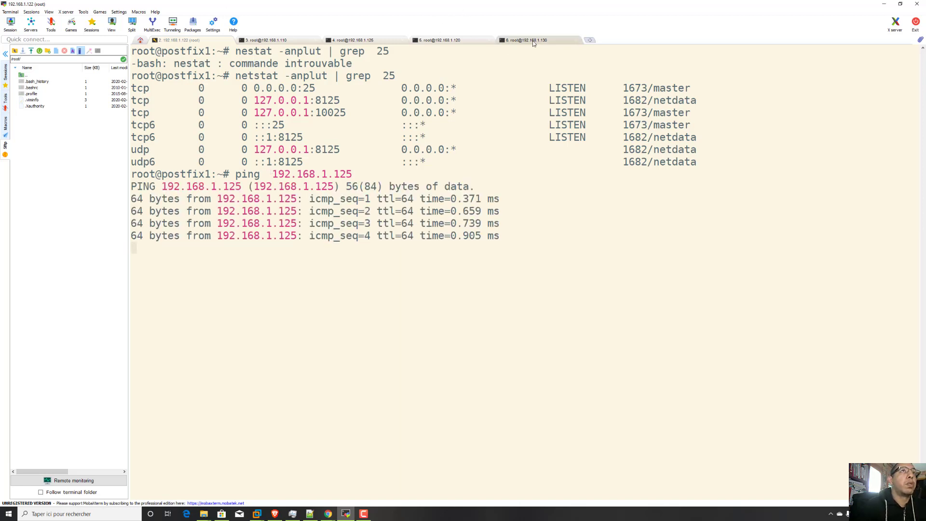
pyautogui.click(884, 4)
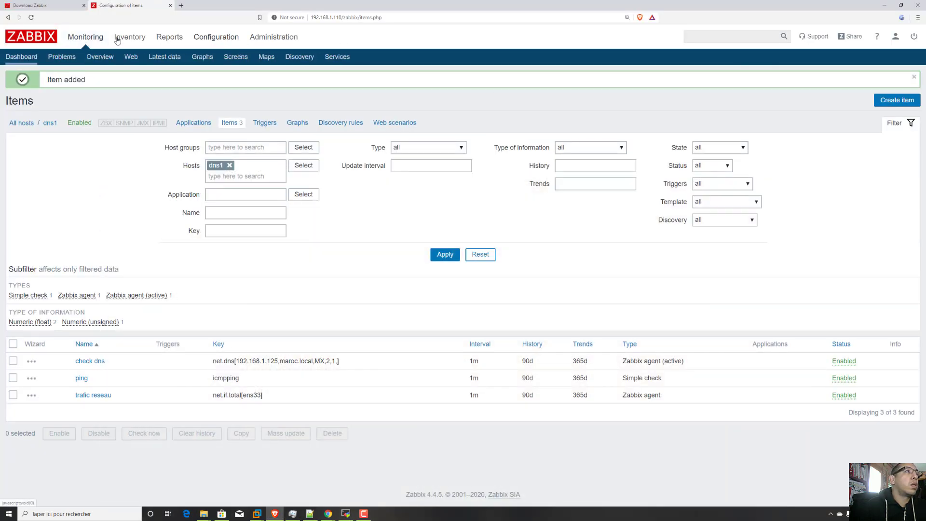
# Open the latest monitoring data and examine dns1's check dns value and trafic reseau entry.
pyautogui.click(164, 57)
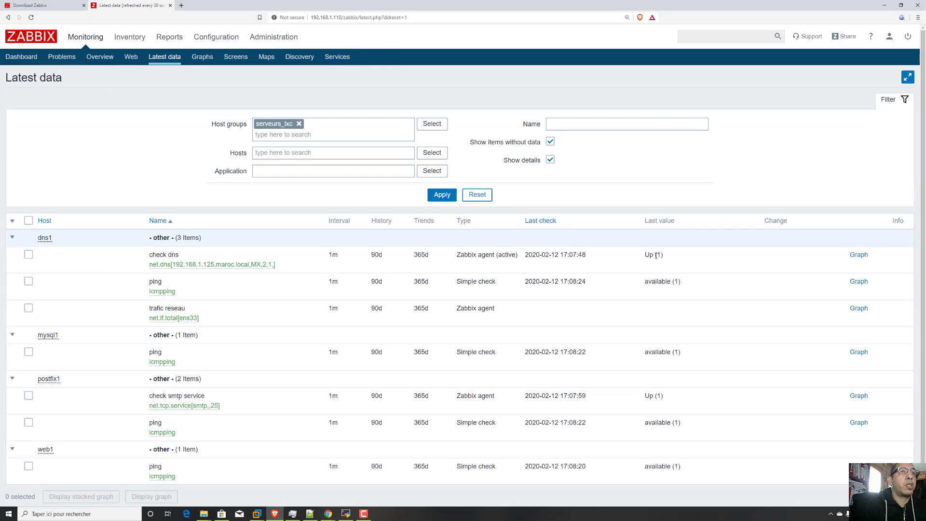
pyautogui.moveTo(683, 255); pyautogui.dragTo(610, 256)
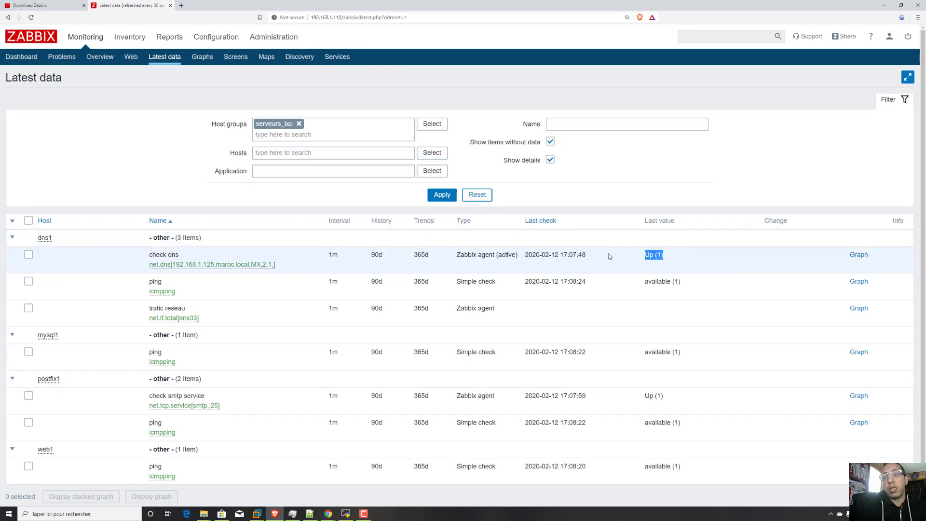
pyautogui.moveTo(675, 253); pyautogui.dragTo(635, 258)
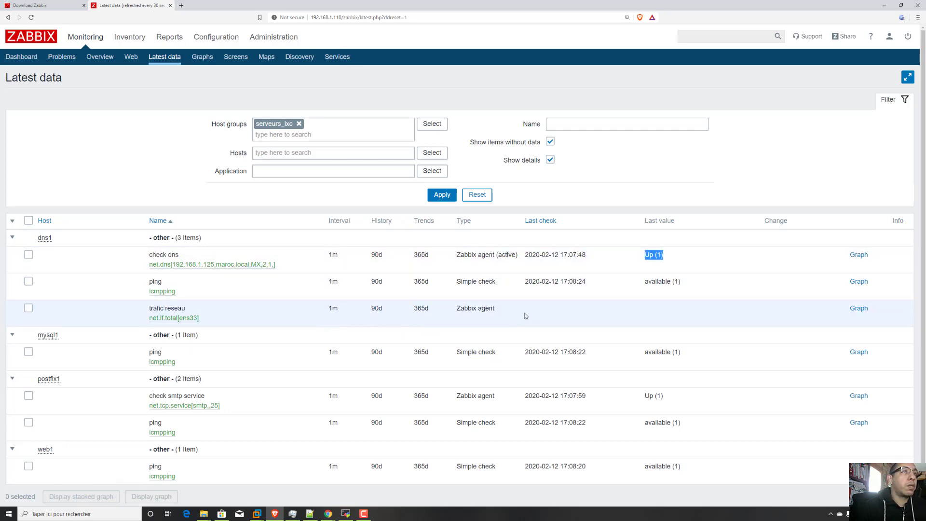
pyautogui.moveTo(523, 314); pyautogui.dragTo(147, 308)
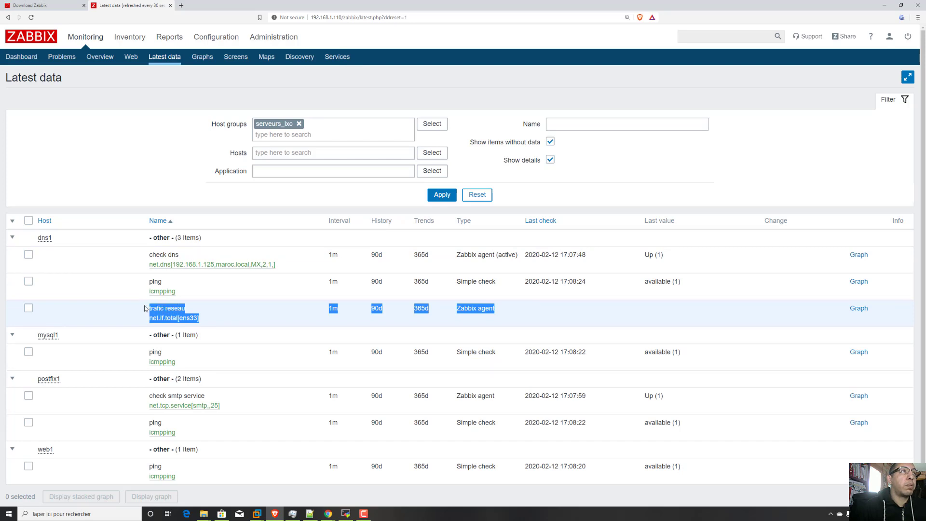
# In dns1's host configuration, change the check dns item's type to Zabbix agent, update it, and check the host's ZBX availability.
pyautogui.moveTo(202, 37)
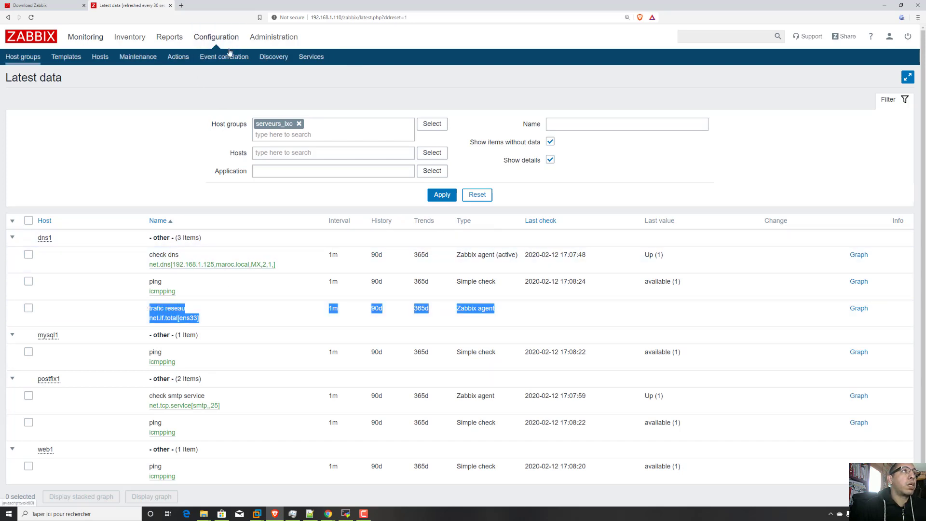
pyautogui.click(100, 56)
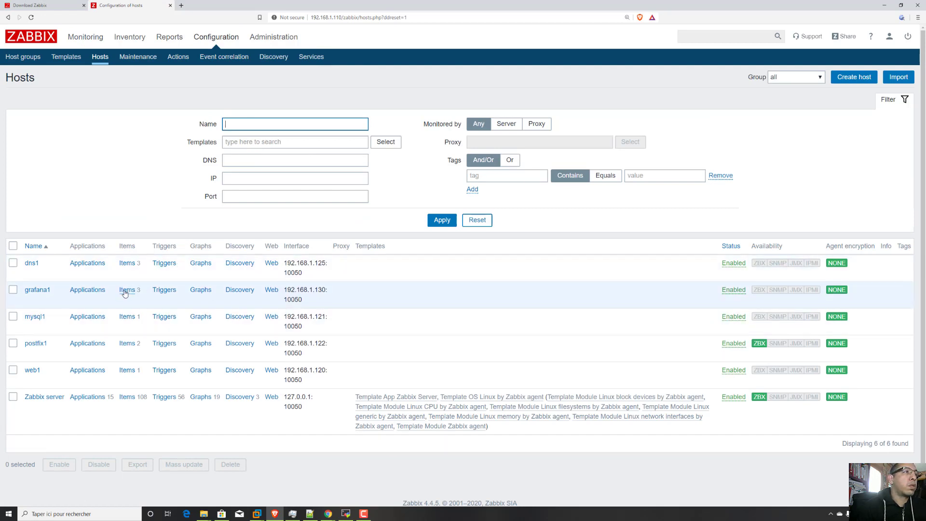
pyautogui.click(126, 263)
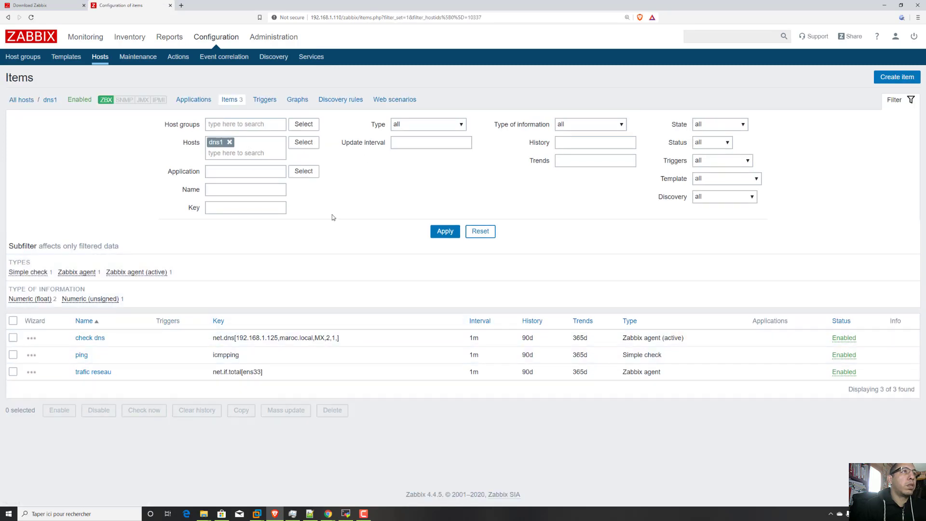
pyautogui.click(101, 340)
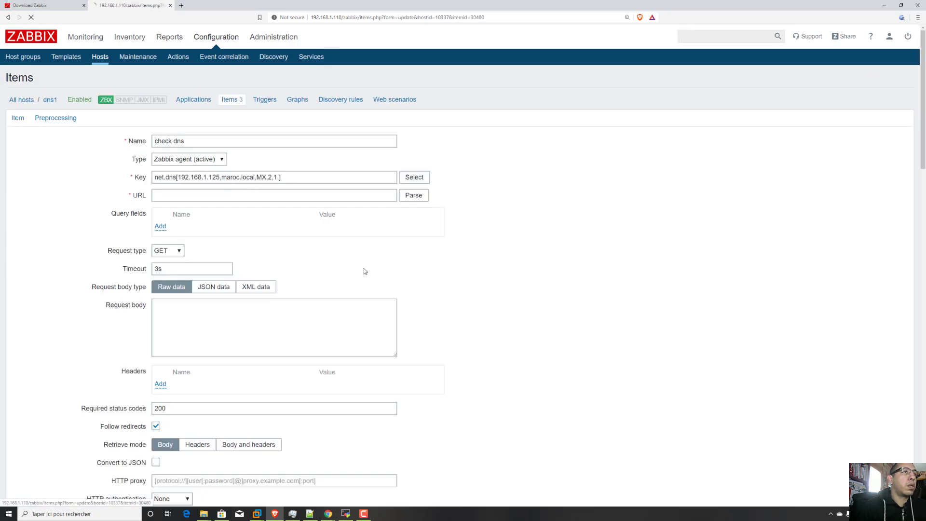
pyautogui.click(189, 159)
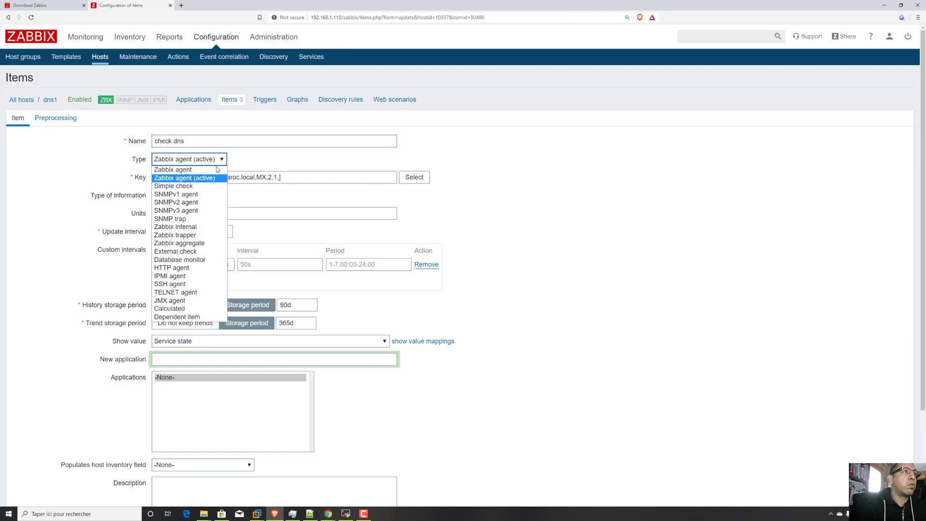
pyautogui.click(183, 169)
pyautogui.scroll(-3, 318, 362)
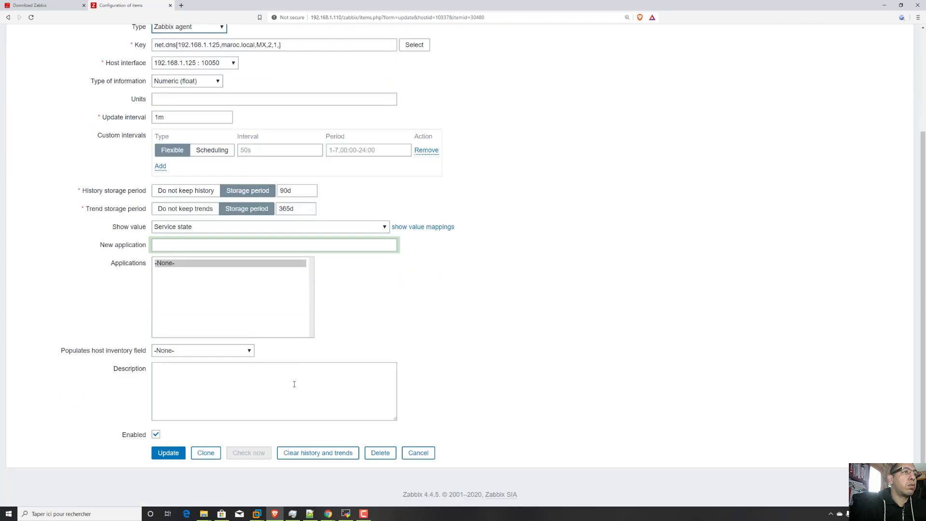
pyautogui.click(168, 449)
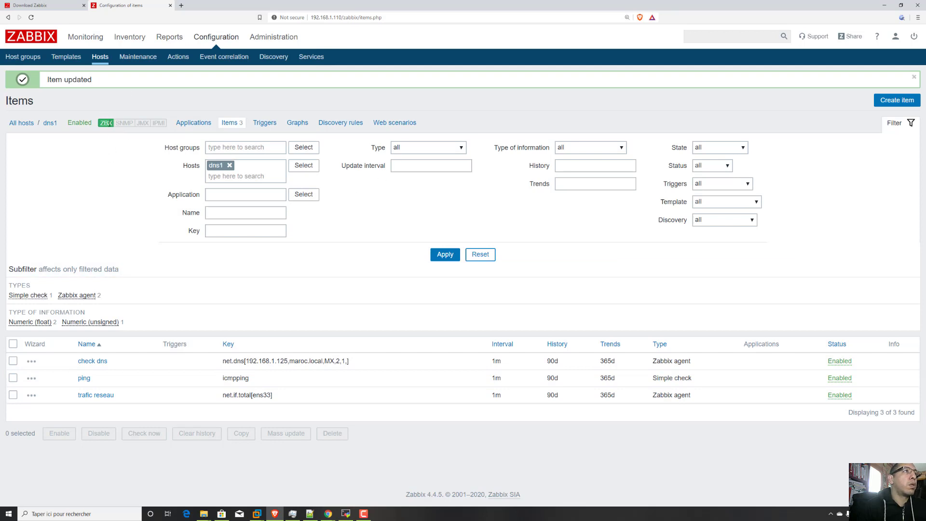
pyautogui.moveTo(114, 123); pyautogui.dragTo(99, 124)
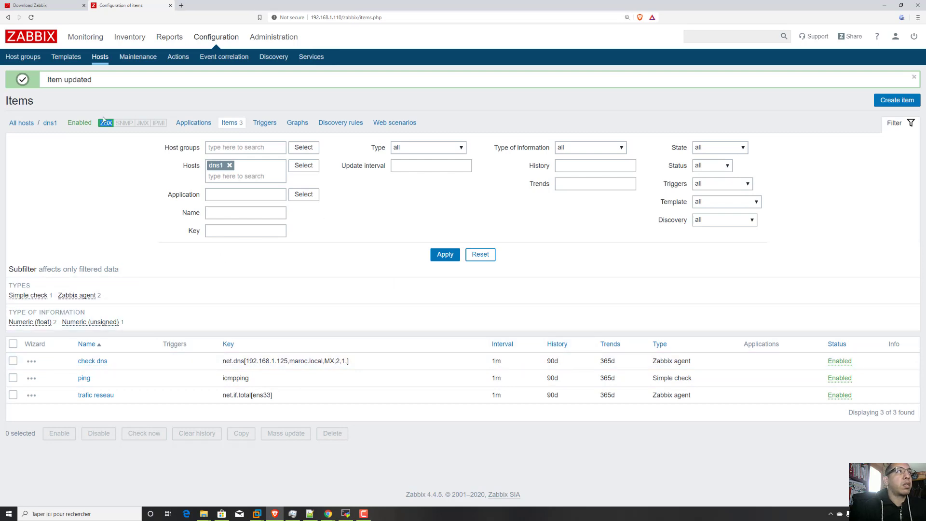
# From the host list, create a new item for grafana1 and name it "l'utilisation cpu".
pyautogui.click(22, 124)
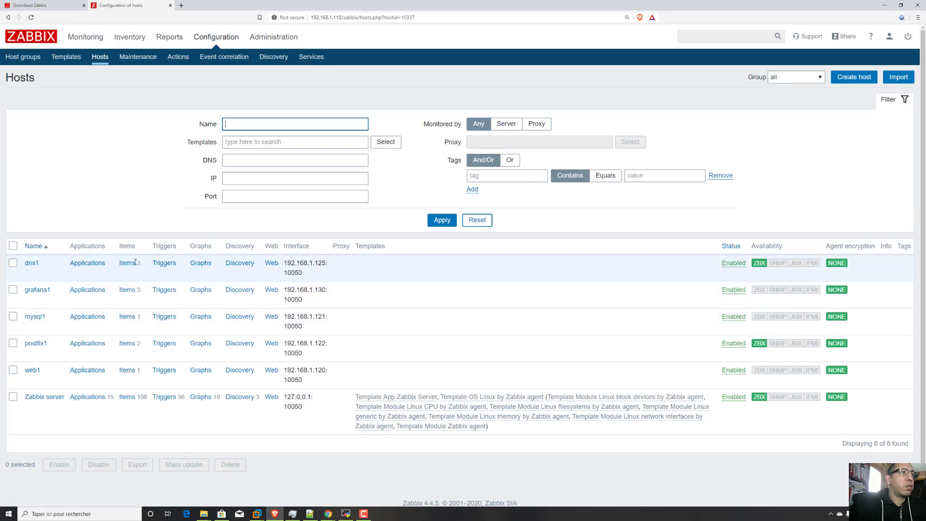
pyautogui.click(128, 290)
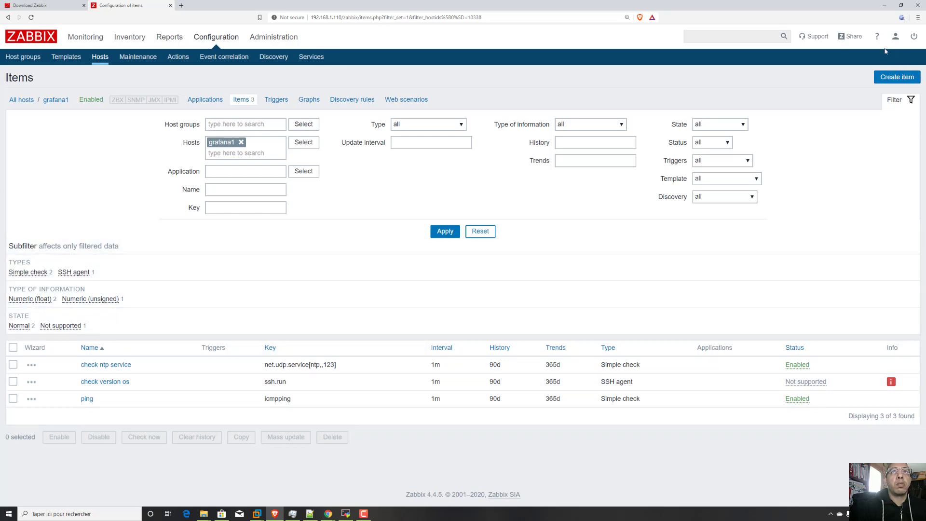
pyautogui.click(888, 79)
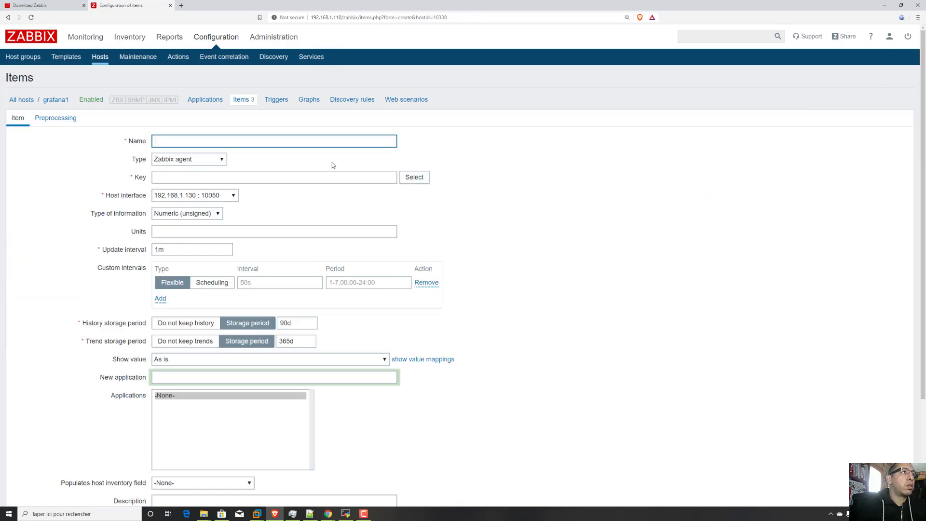
pyautogui.click(230, 140)
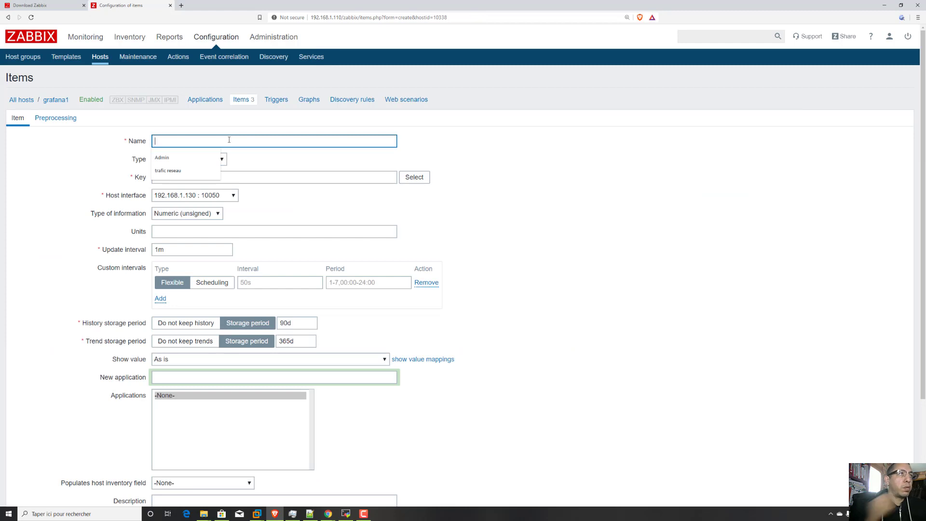
pyautogui.write("l'utilisation cpu")
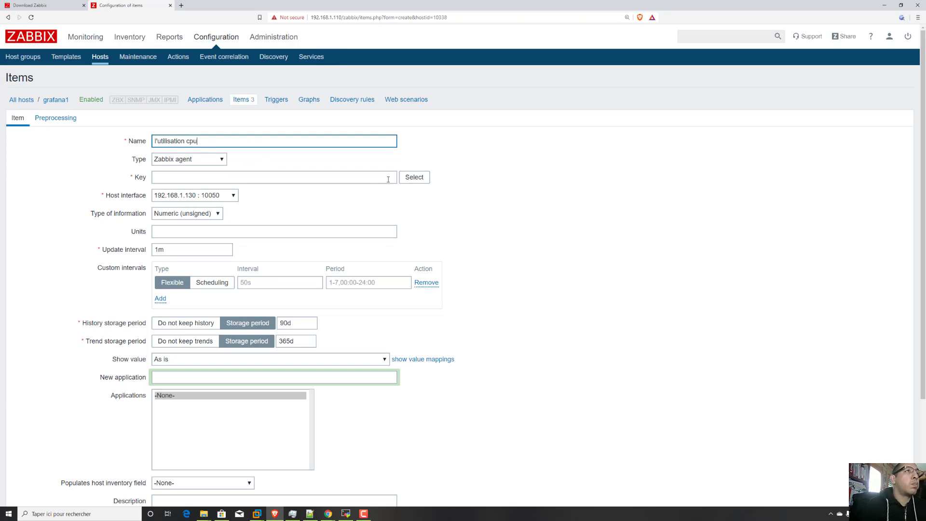
# Choose the standard CPU load key, remove its bracketed parameters to leave system.cpu.load, and add the item.
pyautogui.click(415, 177)
pyautogui.scroll(-5, 379, 277)
pyautogui.scroll(-4, 379, 278)
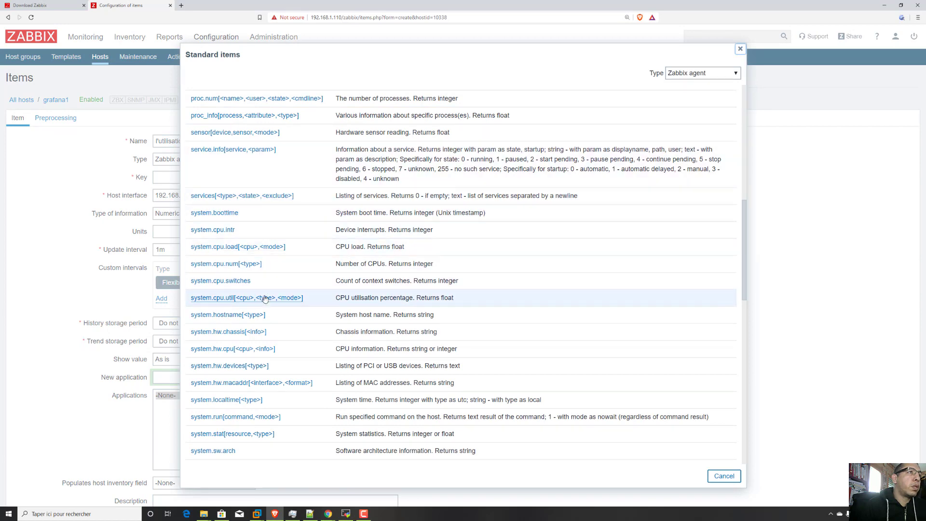
pyautogui.click(266, 247)
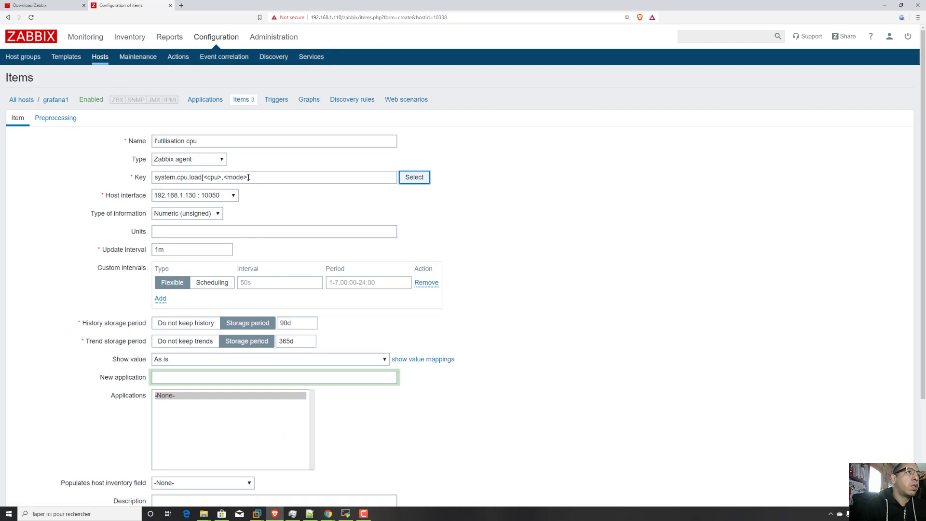
pyautogui.moveTo(249, 178); pyautogui.dragTo(205, 177)
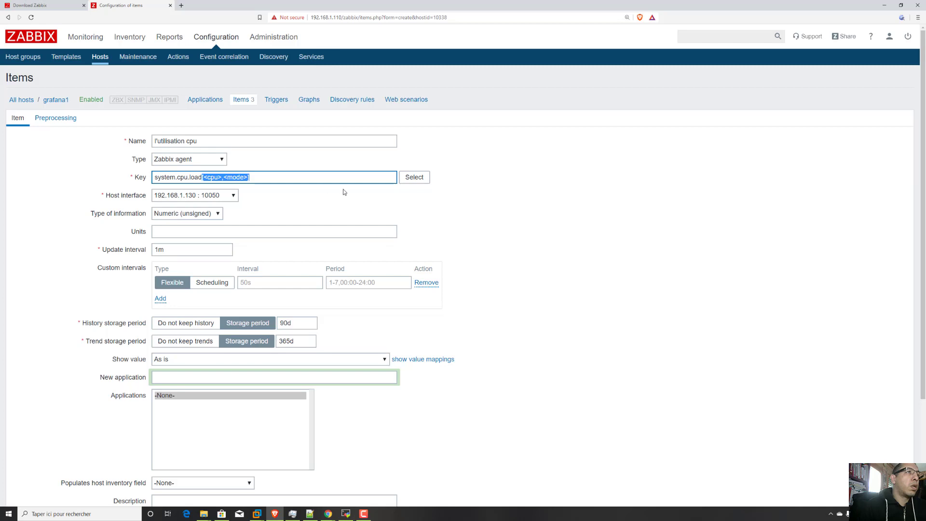
pyautogui.press('BackSpace')
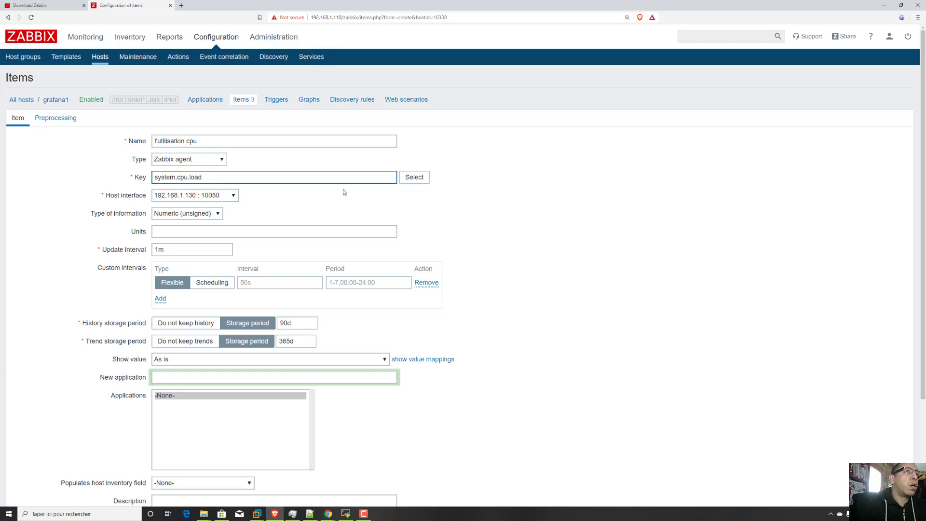
pyautogui.scroll(-2, 324, 242)
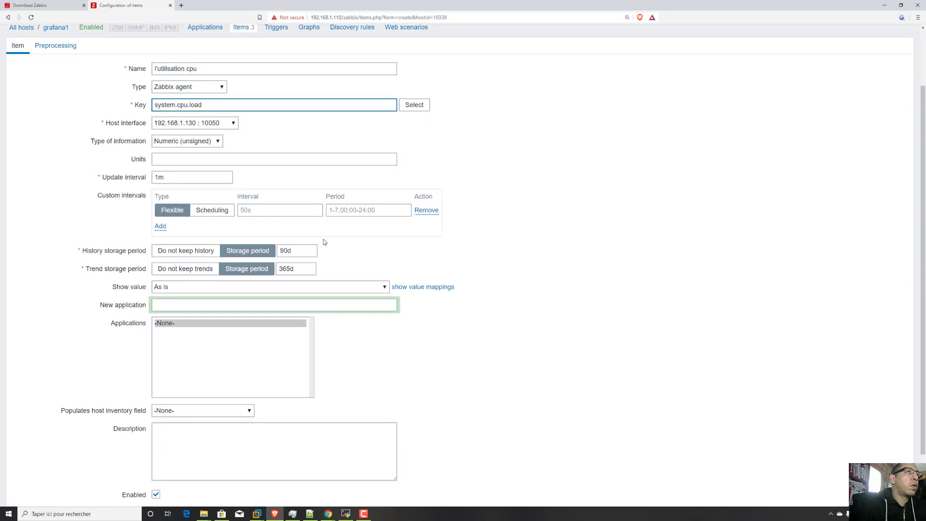
pyautogui.scroll(-2, 323, 242)
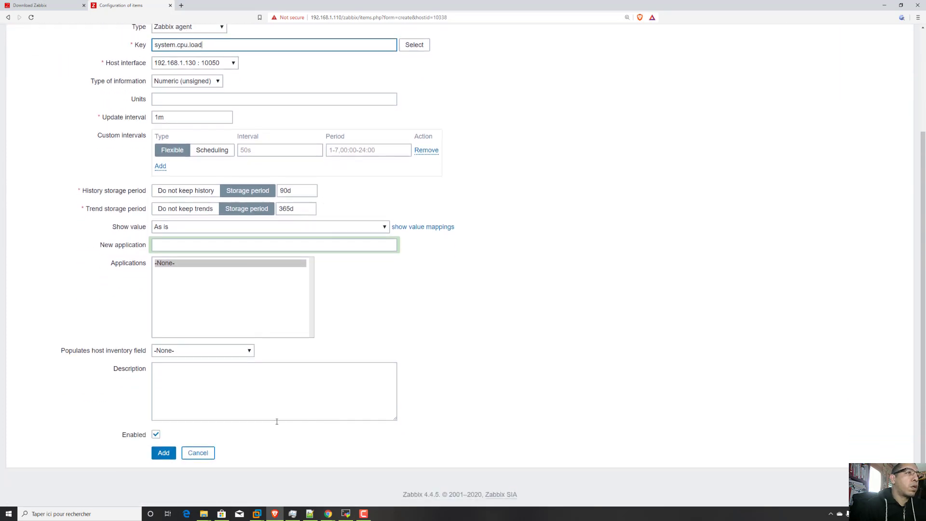
pyautogui.click(168, 456)
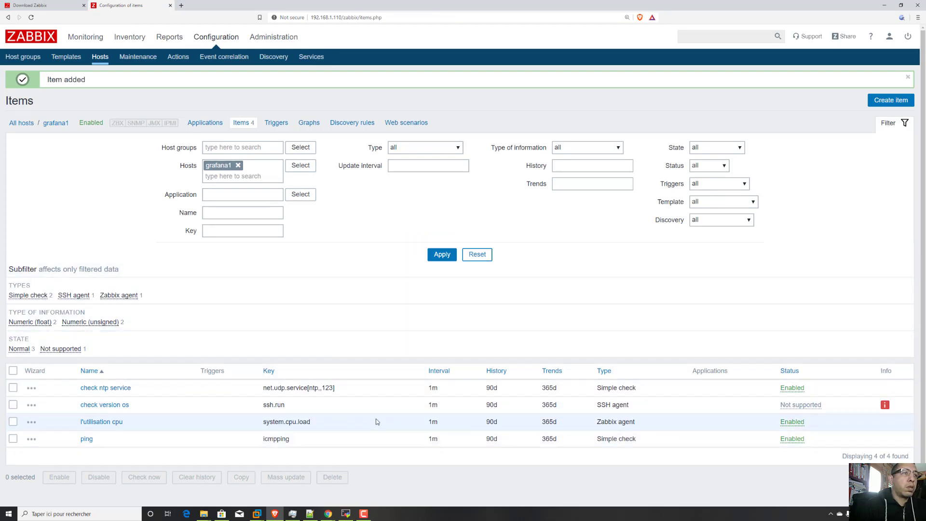
# Change the l'utilisation cpu item's type to Zabbix agent (active), request an immediate check, and update the item.
pyautogui.click(116, 423)
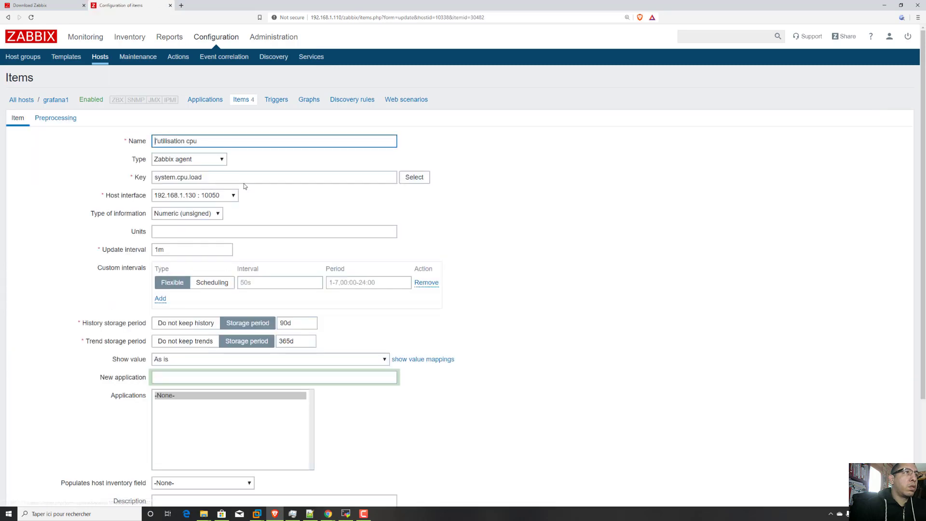
pyautogui.click(216, 161)
pyautogui.click(203, 176)
pyautogui.scroll(-3, 285, 351)
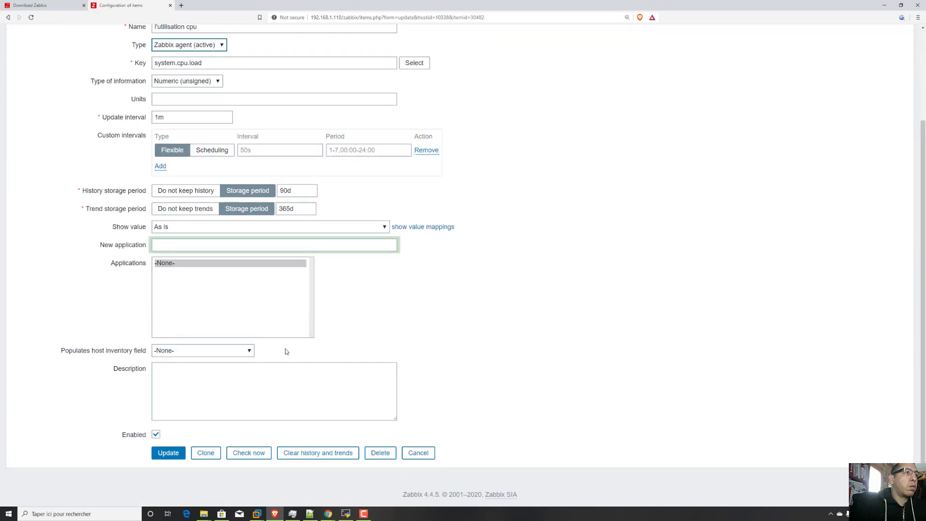
pyautogui.click(261, 456)
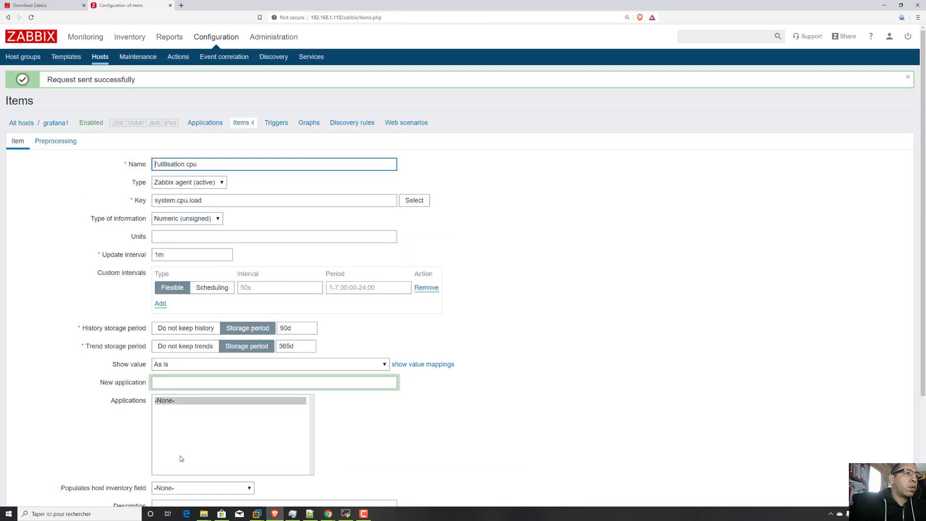
pyautogui.scroll(-3, 235, 421)
pyautogui.click(168, 453)
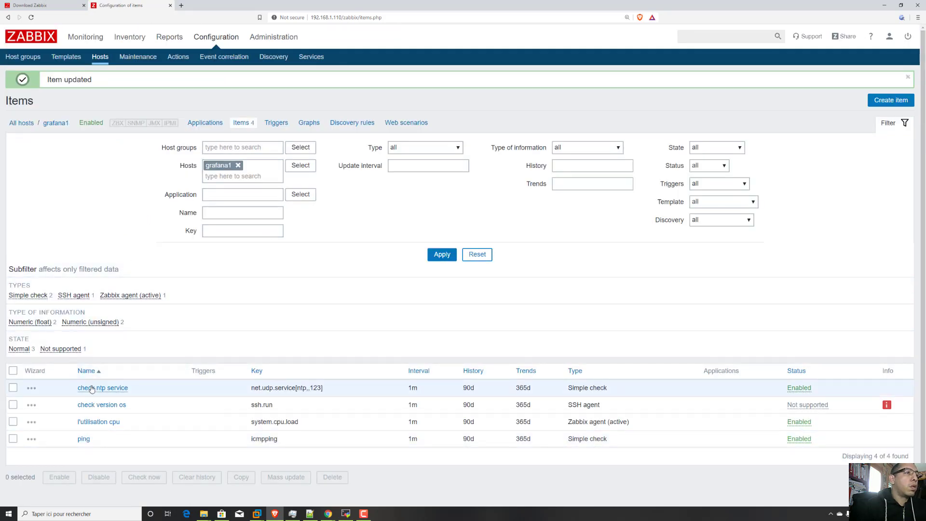
# Switch to MobaXterm and review the agent installation and service commands in grafana1's terminal session (192.168.1.130).
pyautogui.click(346, 514)
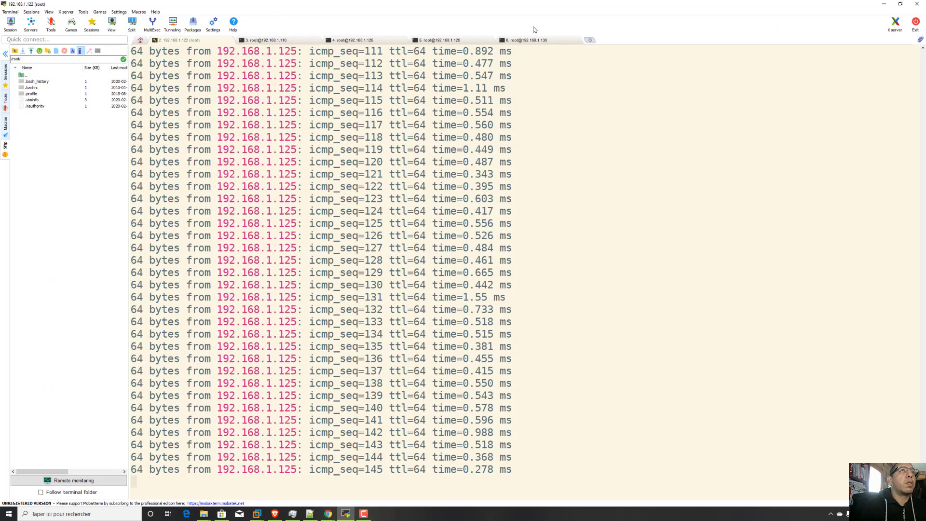
pyautogui.click(526, 40)
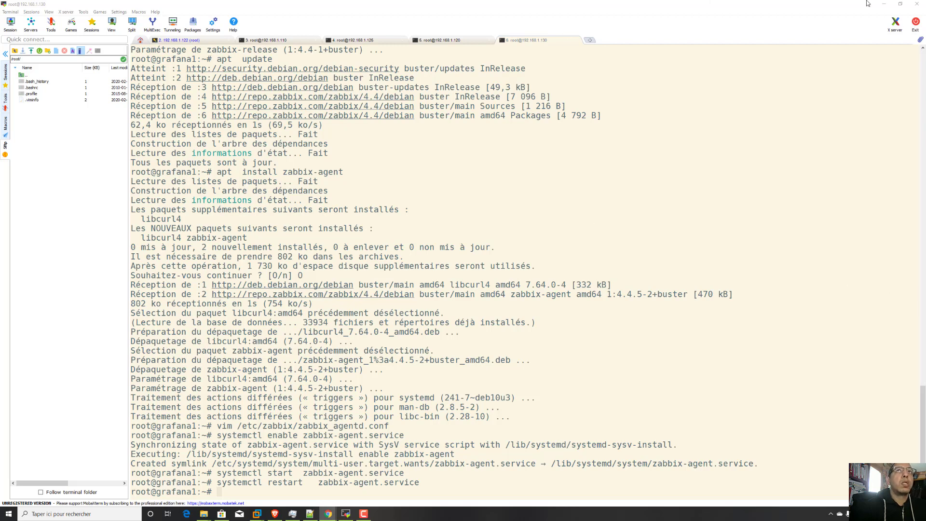
pyautogui.click(884, 4)
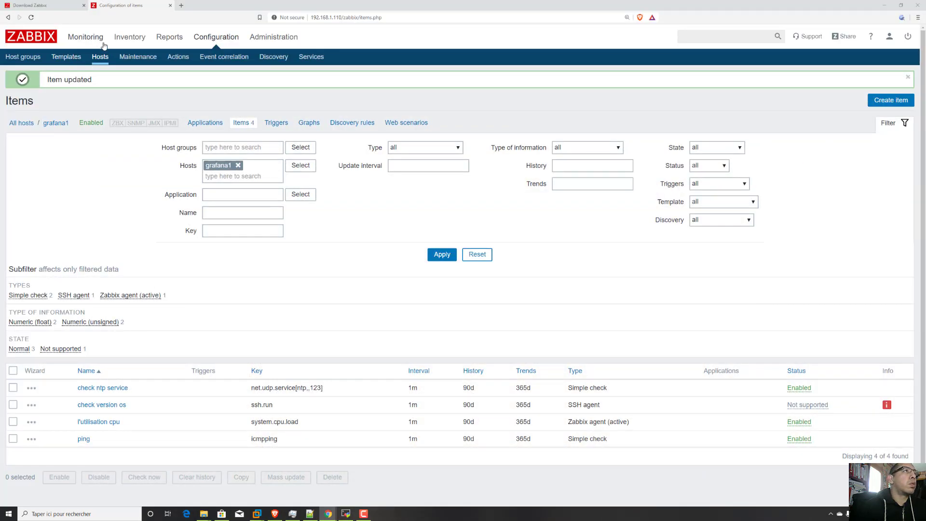
# Back in Zabbix, open the latest data and examine the last value and change of dns1's trafic reseau item.
pyautogui.moveTo(95, 40)
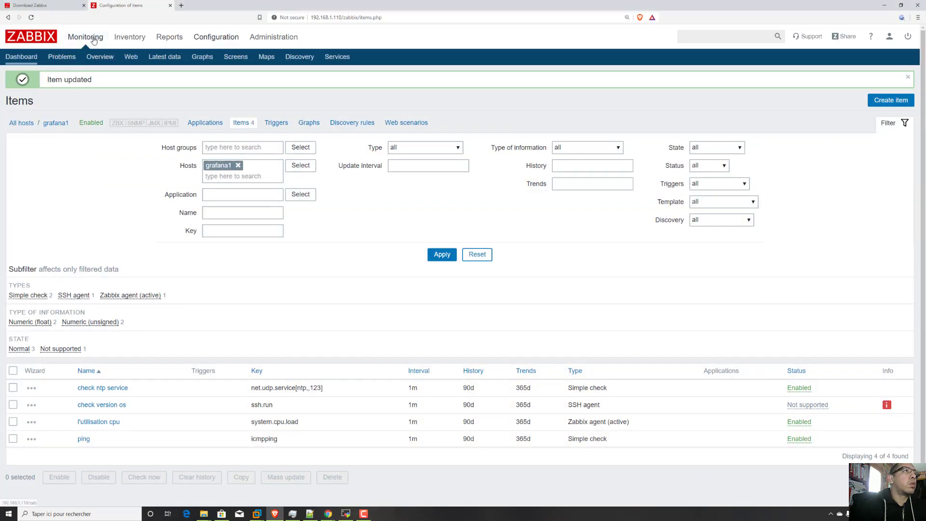
pyautogui.click(162, 57)
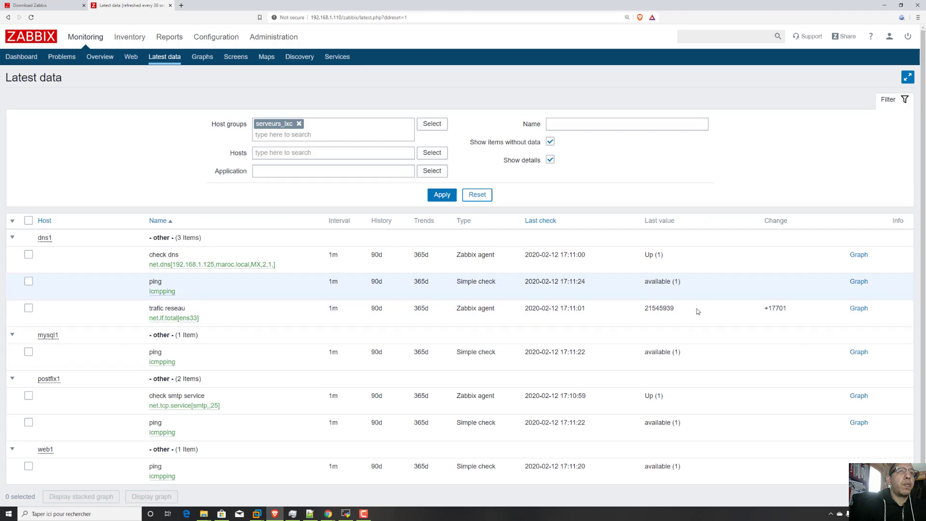
pyautogui.moveTo(801, 313); pyautogui.dragTo(643, 313)
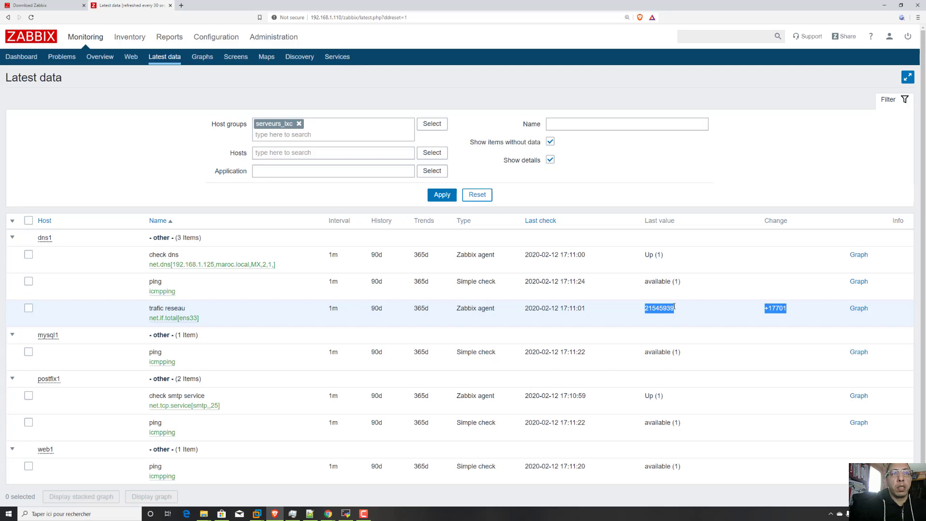
pyautogui.moveTo(681, 311); pyautogui.dragTo(629, 312)
pyautogui.moveTo(788, 308); pyautogui.dragTo(687, 311)
pyautogui.click(695, 311)
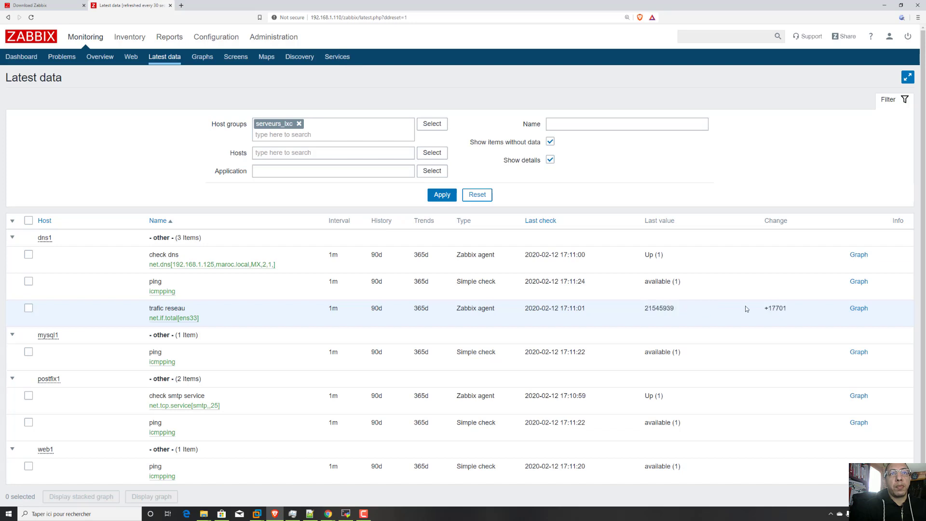
pyautogui.moveTo(762, 313); pyautogui.dragTo(804, 318)
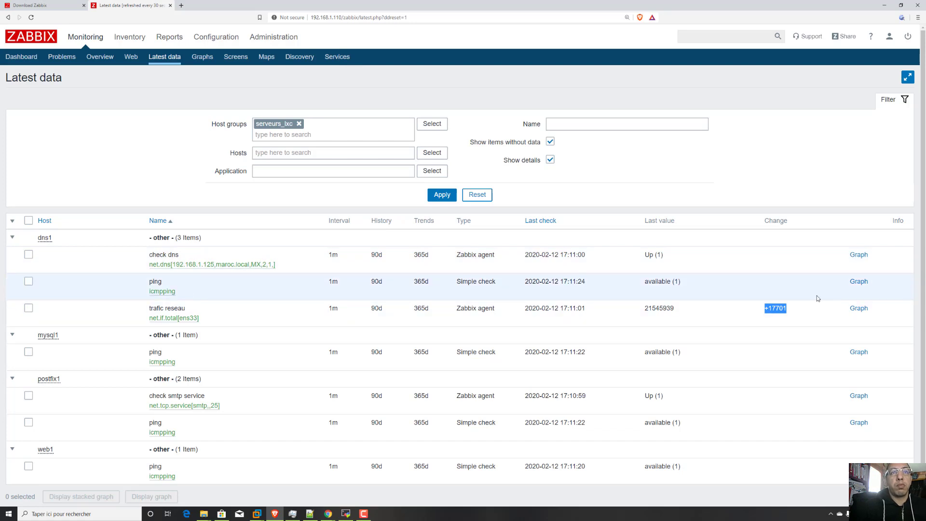
pyautogui.moveTo(796, 311); pyautogui.dragTo(767, 308)
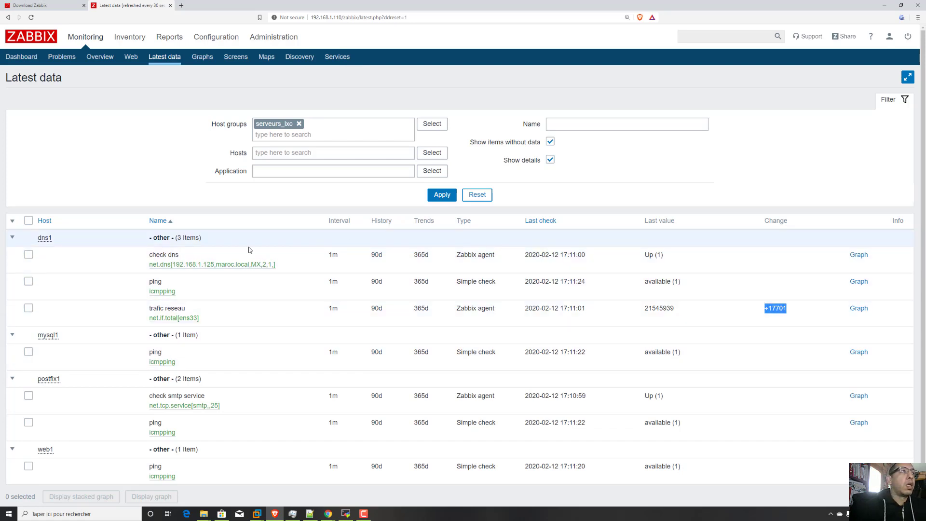
pyautogui.scroll(-3, 254, 295)
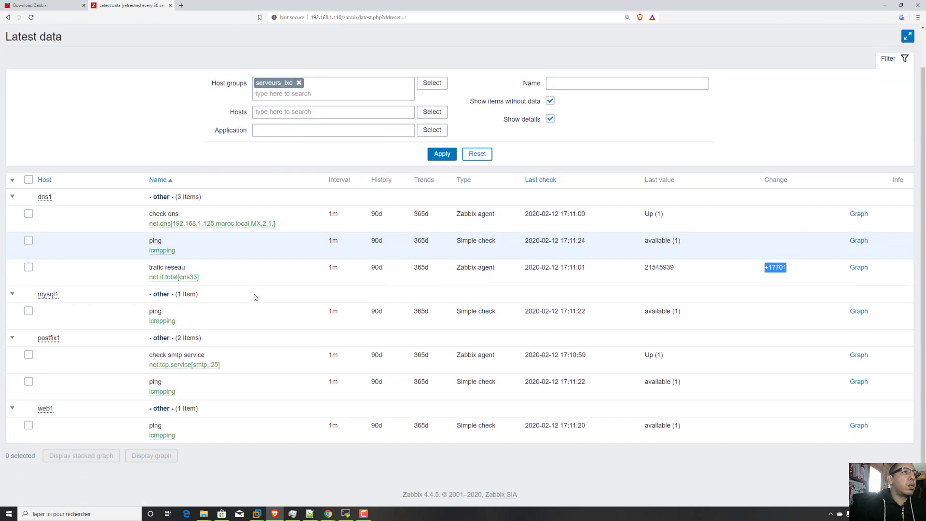
pyautogui.scroll(3, 253, 302)
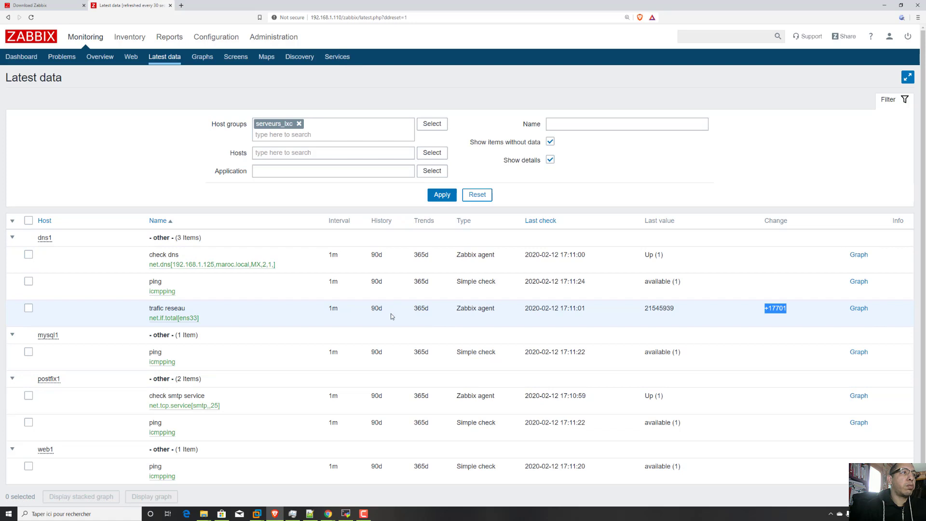
pyautogui.scroll(-1, 392, 316)
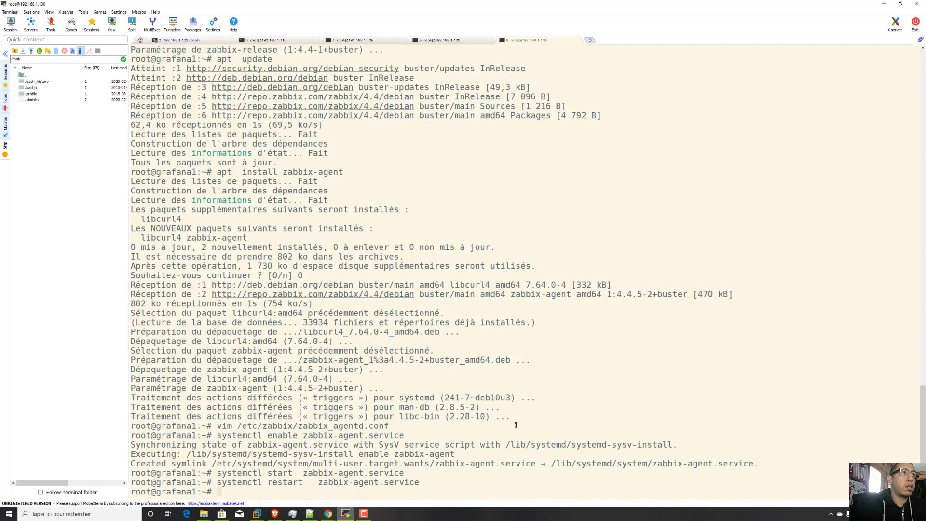
# Switch to MobaXterm and bring up the dns1 terminal session (192.168.1.125) in the maximized window.
pyautogui.click(346, 513)
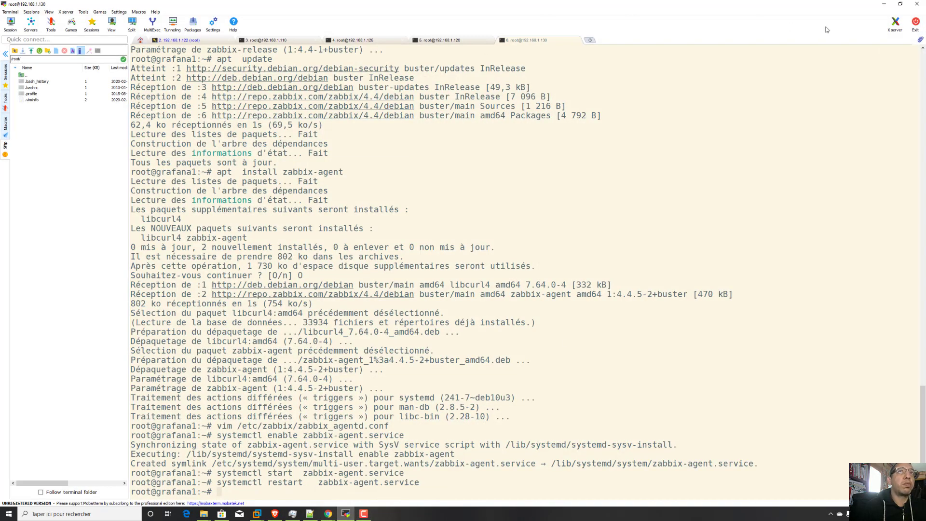
pyautogui.click(903, 4)
pyautogui.moveTo(382, 112); pyautogui.dragTo(567, 119)
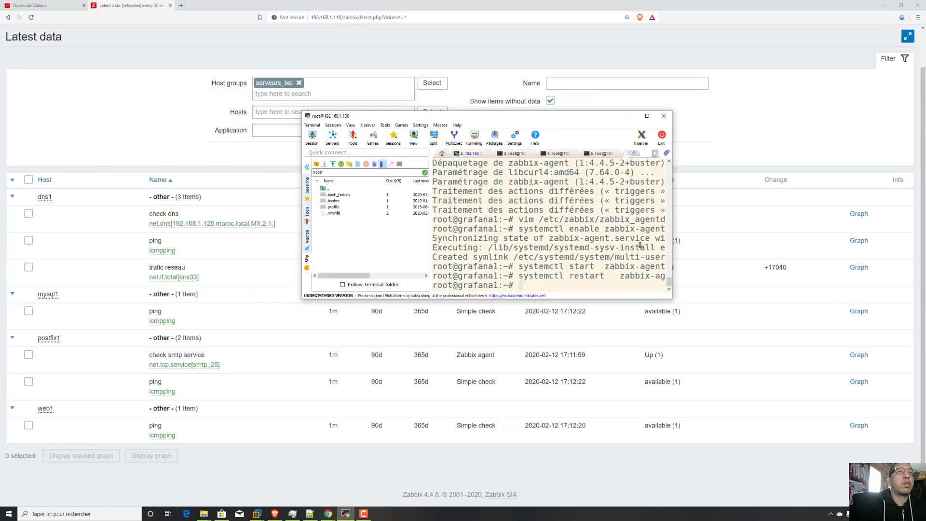
pyautogui.click(517, 155)
pyautogui.click(647, 116)
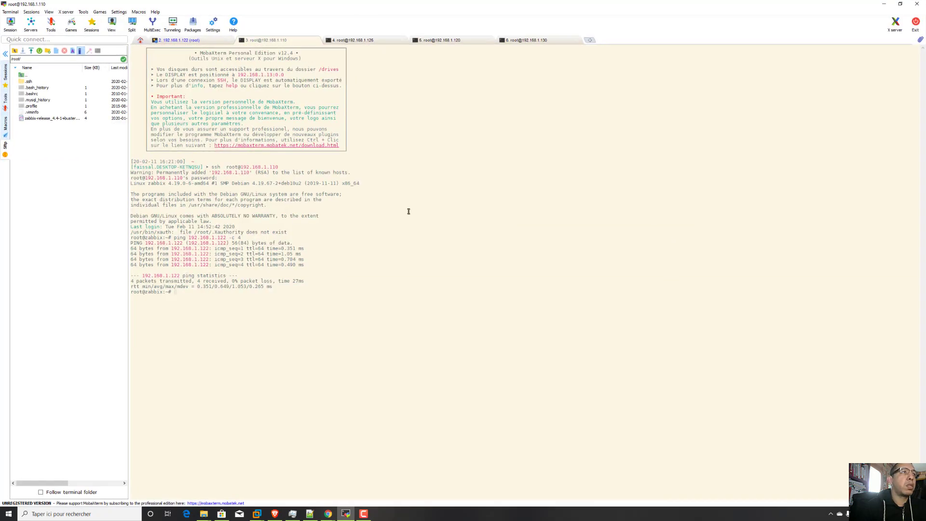
pyautogui.click(353, 40)
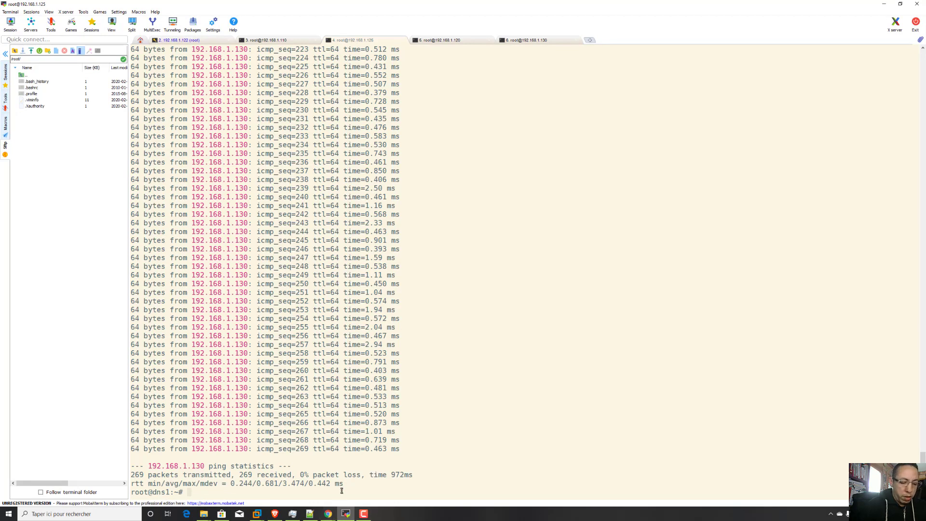
# Stop the DNS service on dns1 by running systemctl stop bind9.
pyautogui.write('systemx')
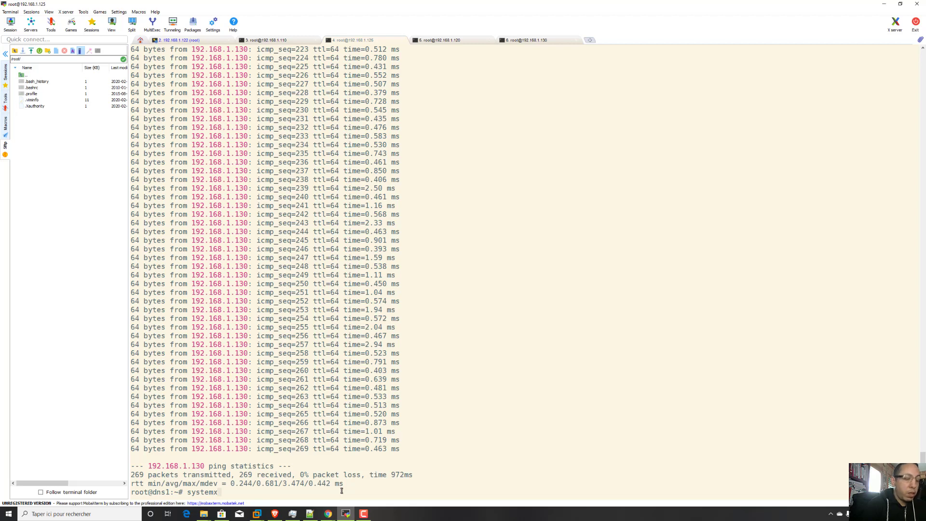
pyautogui.press('BackSpace')
pyautogui.write('ctl bin')
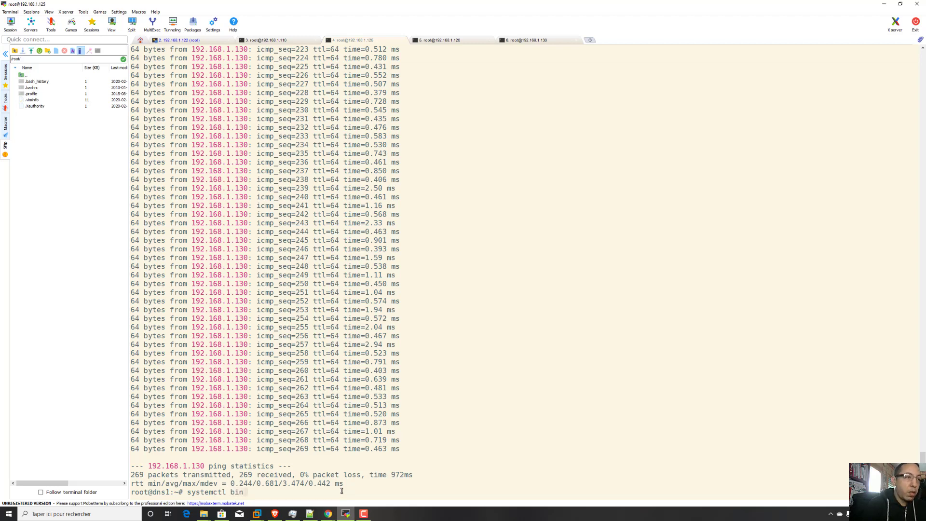
pyautogui.press('BackSpace')
pyautogui.press('BackSpace')
pyautogui.press('BackSpace')
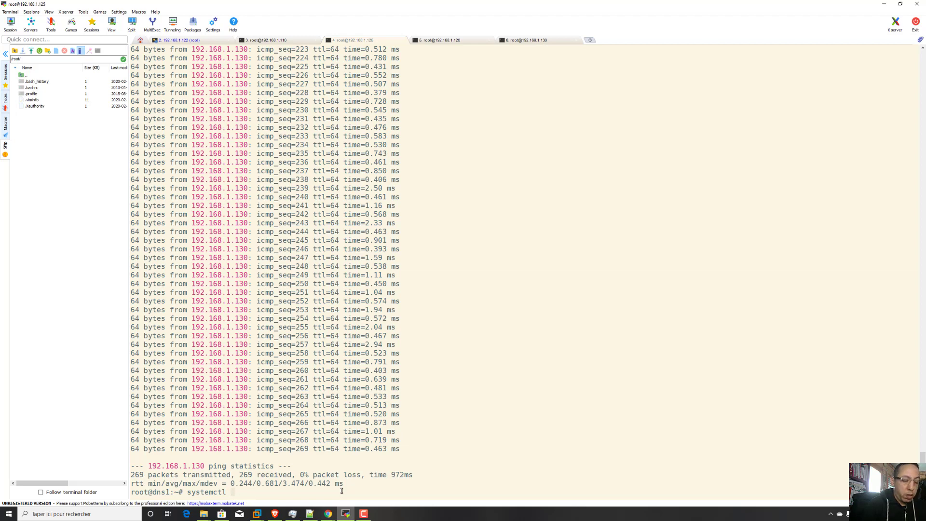
pyautogui.write('stop ')
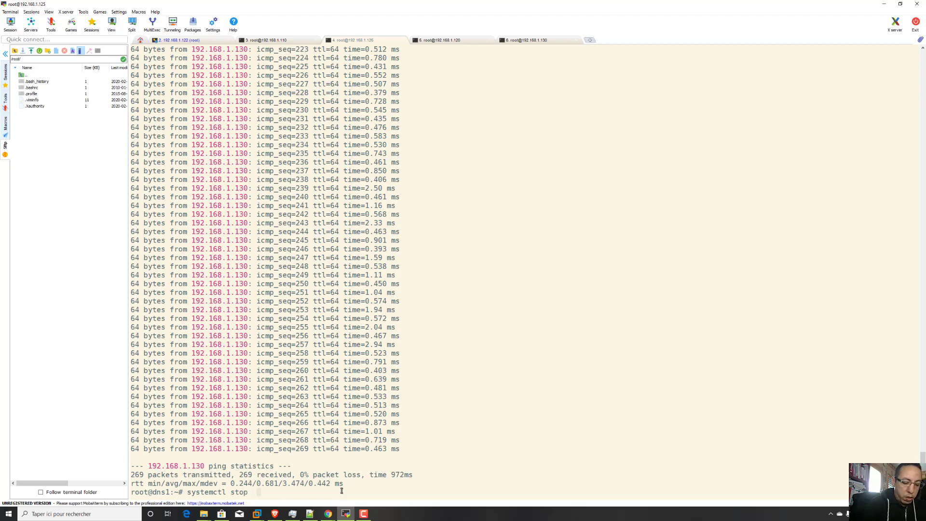
pyautogui.write(' bind')
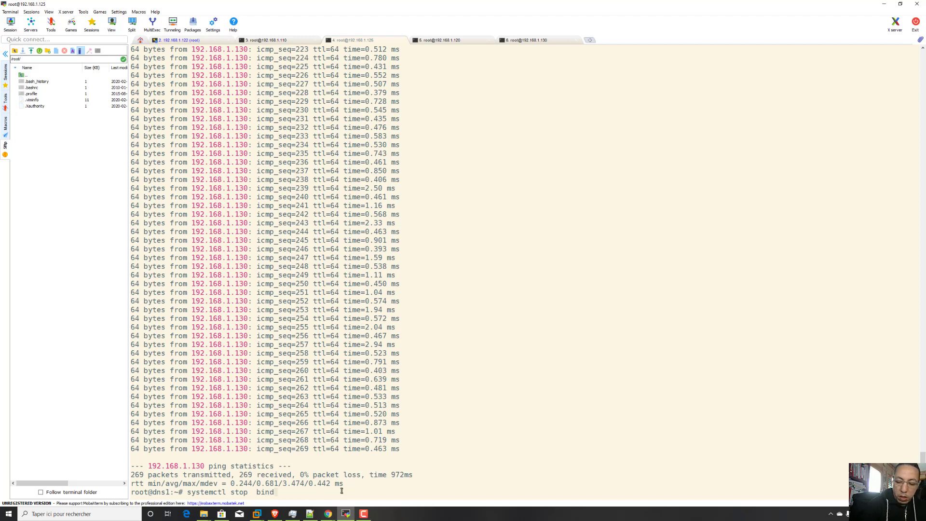
pyautogui.write('9')
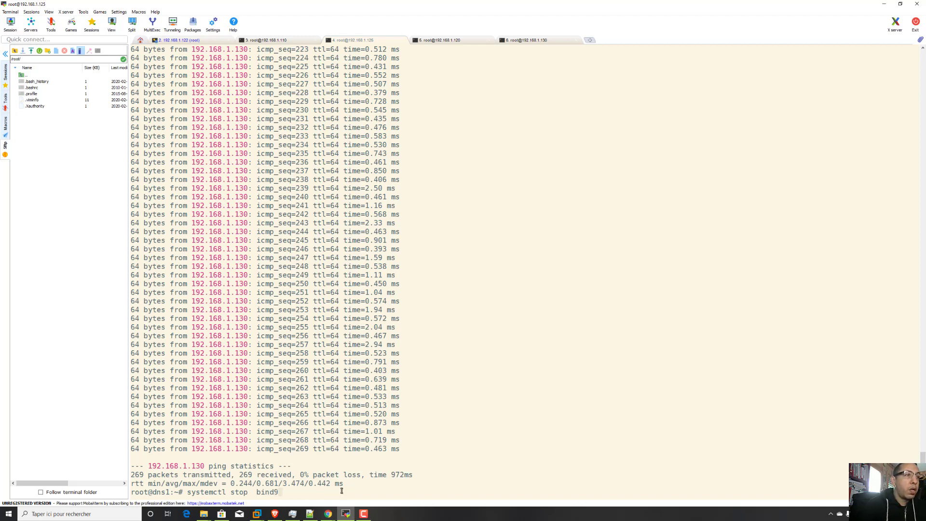
pyautogui.press('Return')
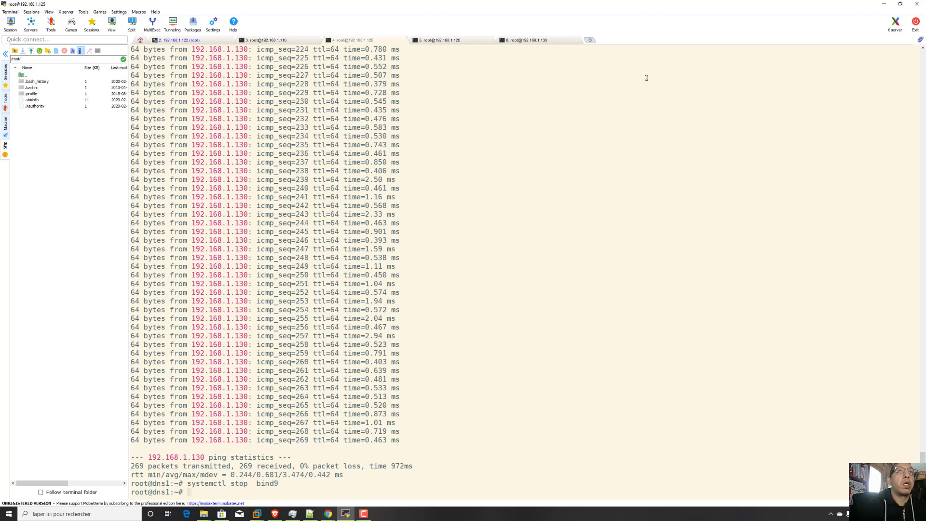
# Return to Zabbix's latest data and refresh it to check the status of dns1's check dns item.
pyautogui.click(884, 4)
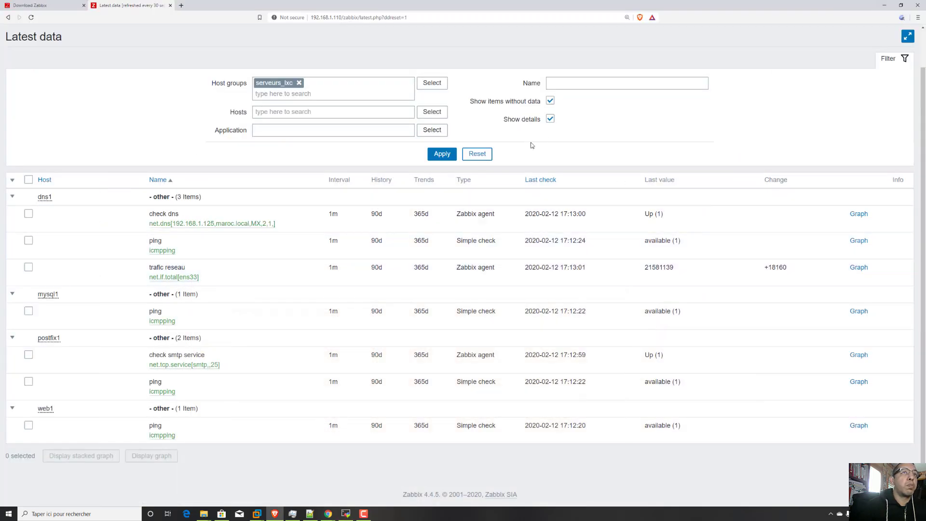
pyautogui.click(31, 17)
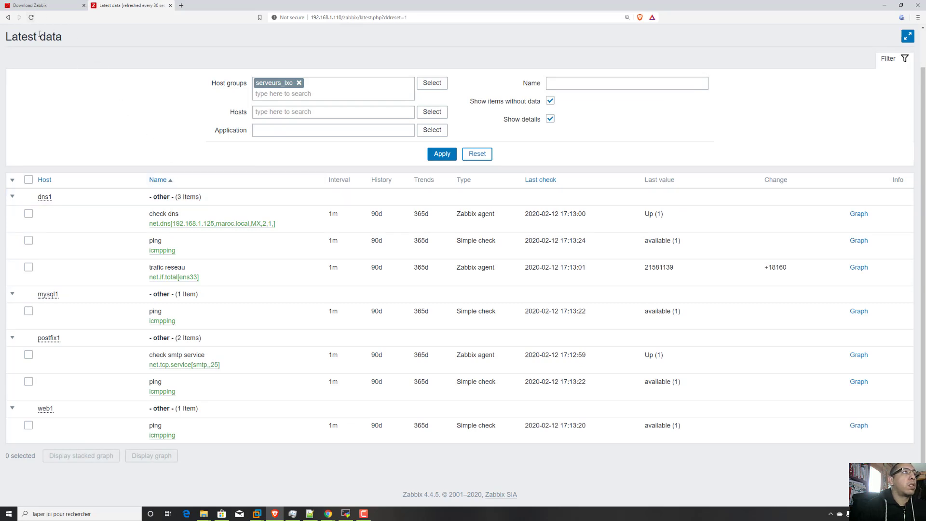
pyautogui.click(35, 19)
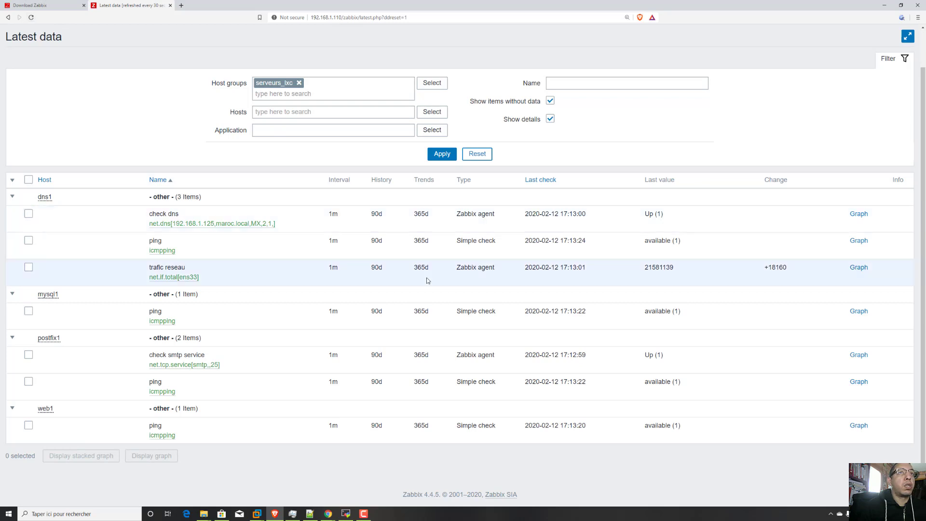
# In MobaXterm's postfix1 session (192.168.1.122), interrupt the running ping and stop the mail service with systemctl stop postfix.
pyautogui.click(346, 514)
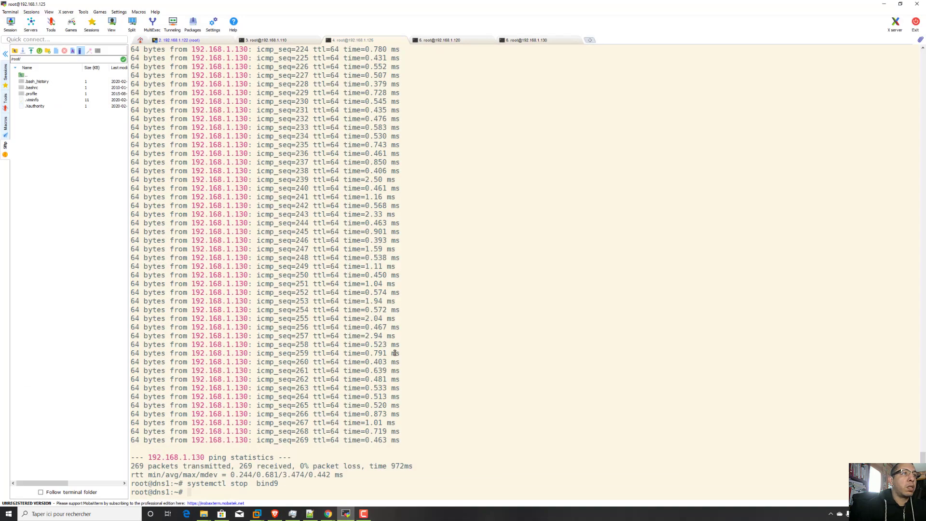
pyautogui.click(438, 40)
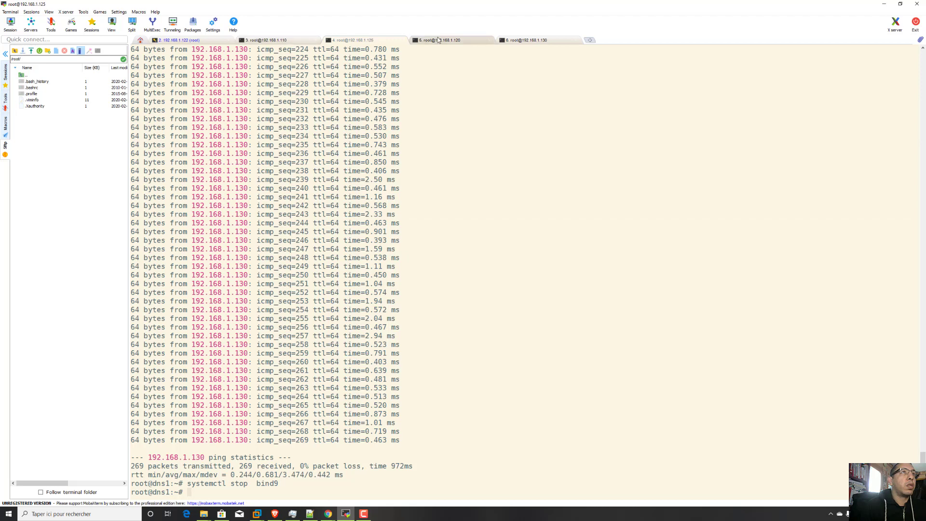
pyautogui.click(370, 40)
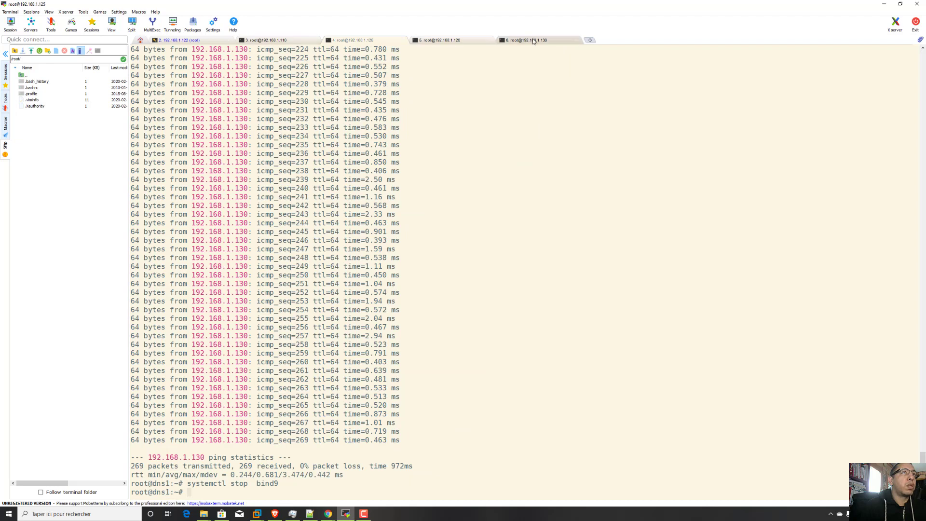
pyautogui.click(216, 42)
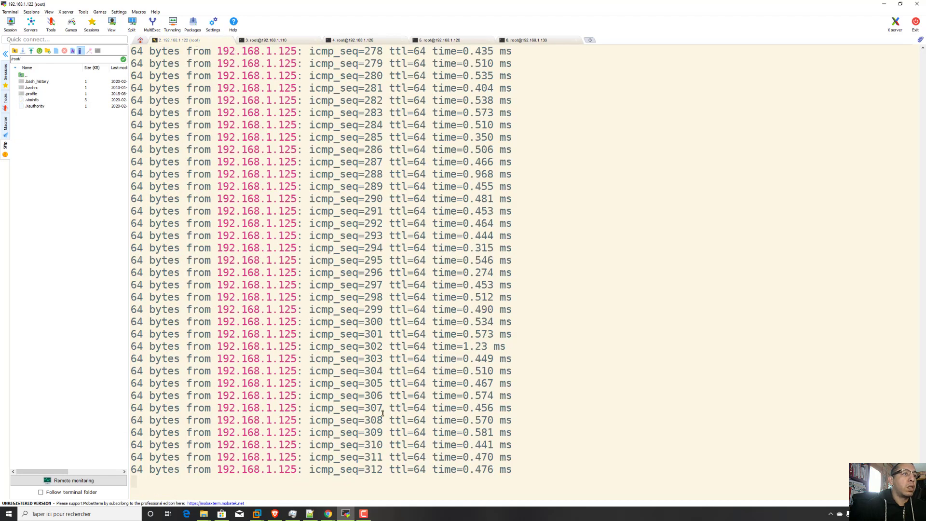
pyautogui.hotkey('ctrl', 'c')
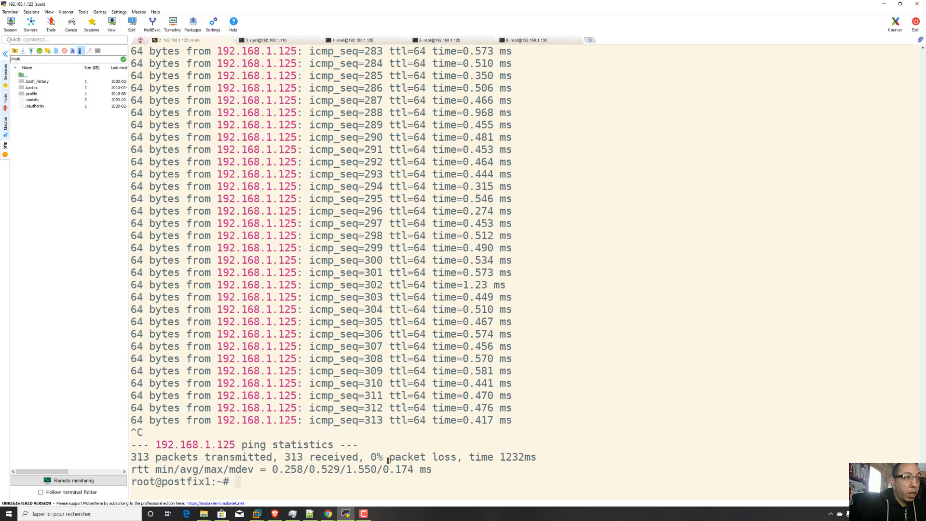
pyautogui.write('systemctl ')
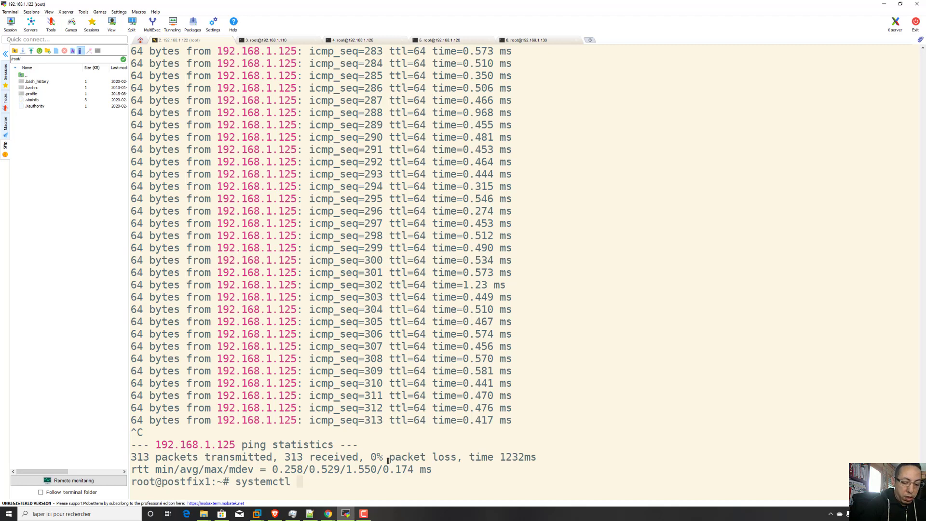
pyautogui.write('st')
pyautogui.write('o')
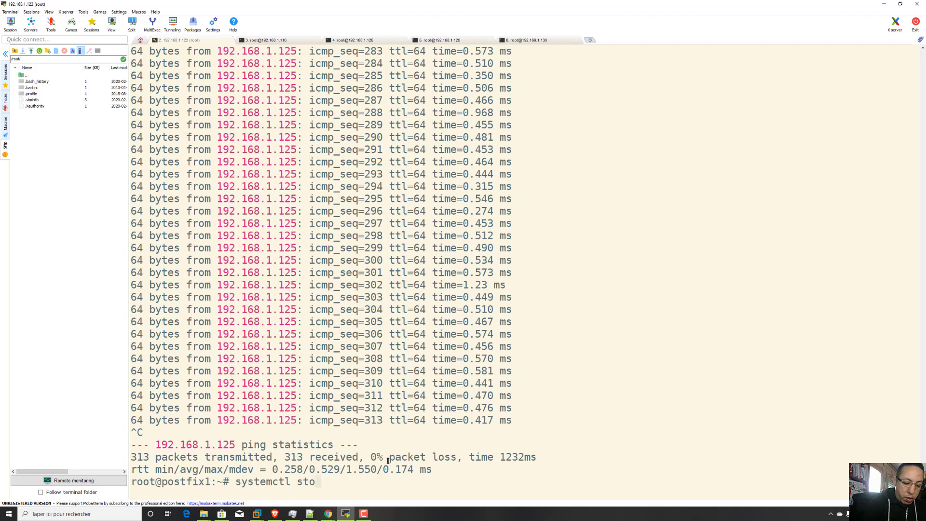
pyautogui.write('p  po')
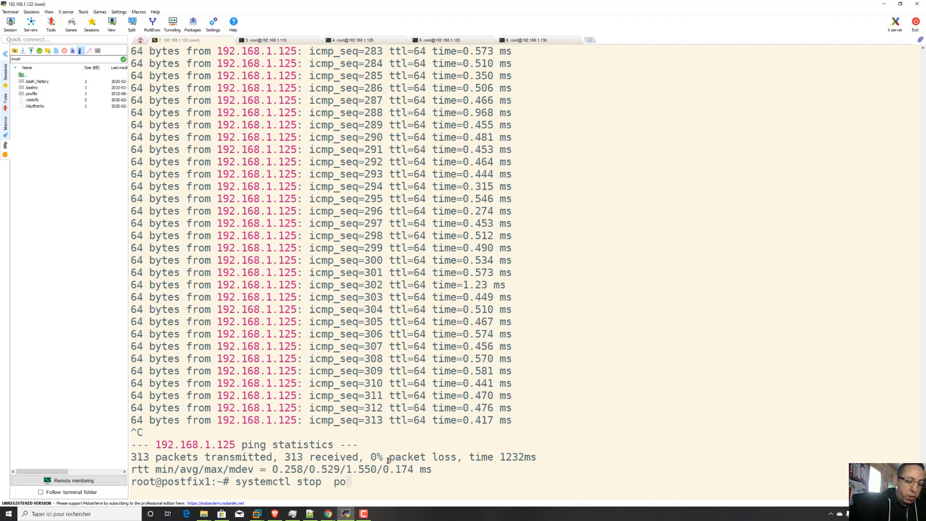
pyautogui.write('stfix')
pyautogui.press('Return')
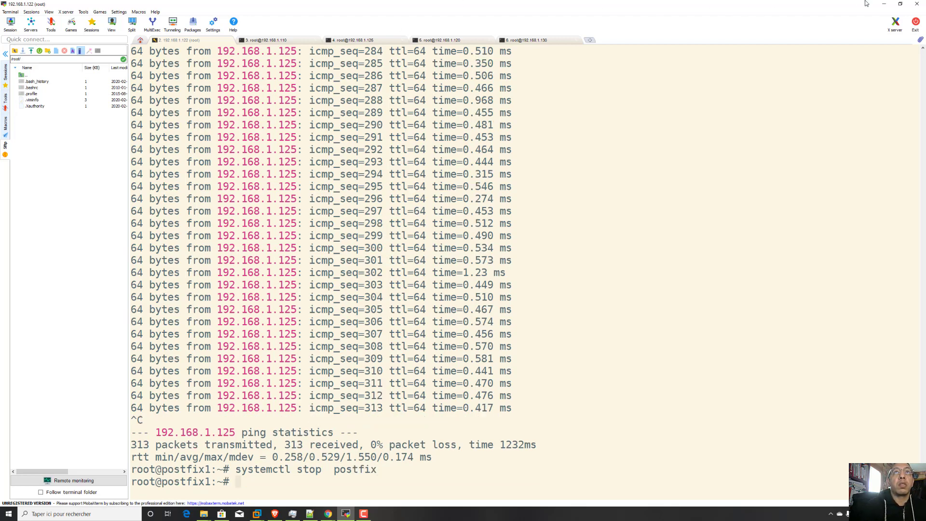
# Return to Zabbix's latest data and refresh it to check the last values of check dns and check smtp service.
pyautogui.click(884, 3)
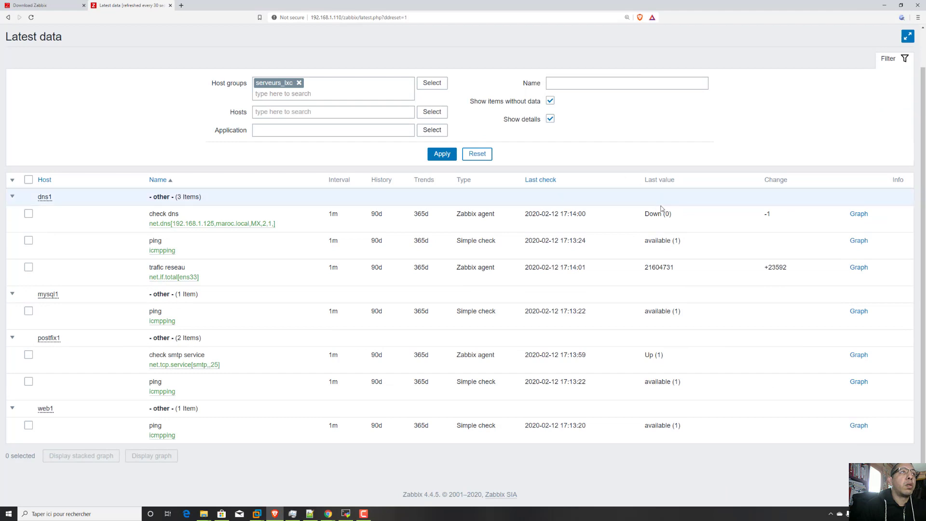
pyautogui.moveTo(685, 216); pyautogui.dragTo(646, 215)
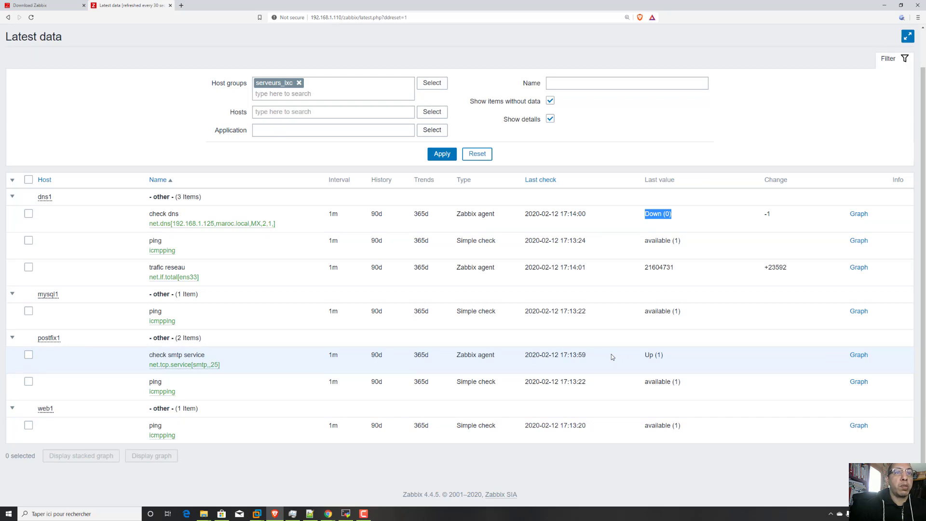
pyautogui.moveTo(666, 358); pyautogui.dragTo(626, 357)
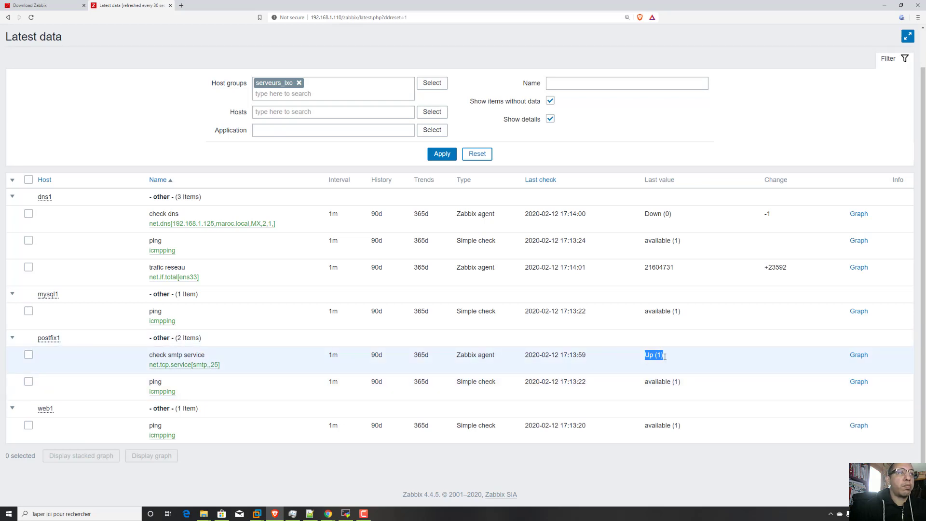
pyautogui.moveTo(693, 213); pyautogui.dragTo(634, 216)
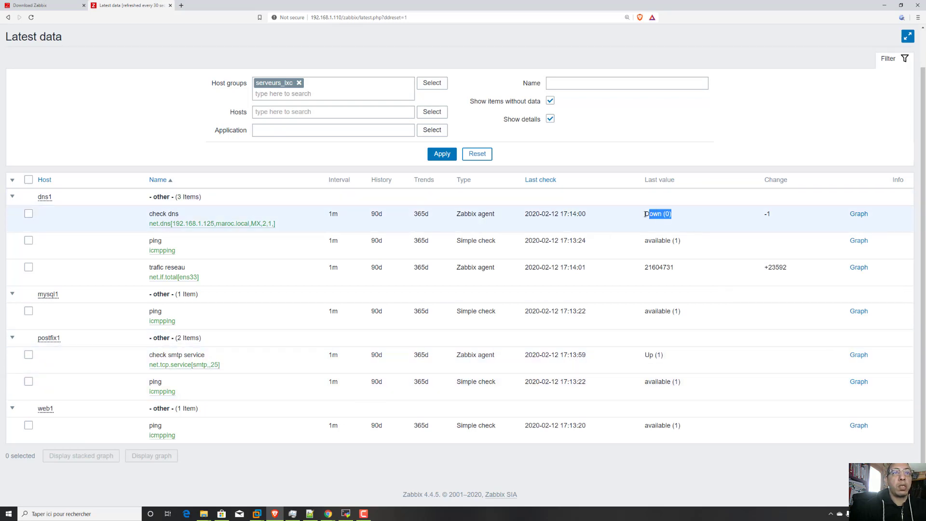
pyautogui.click(31, 17)
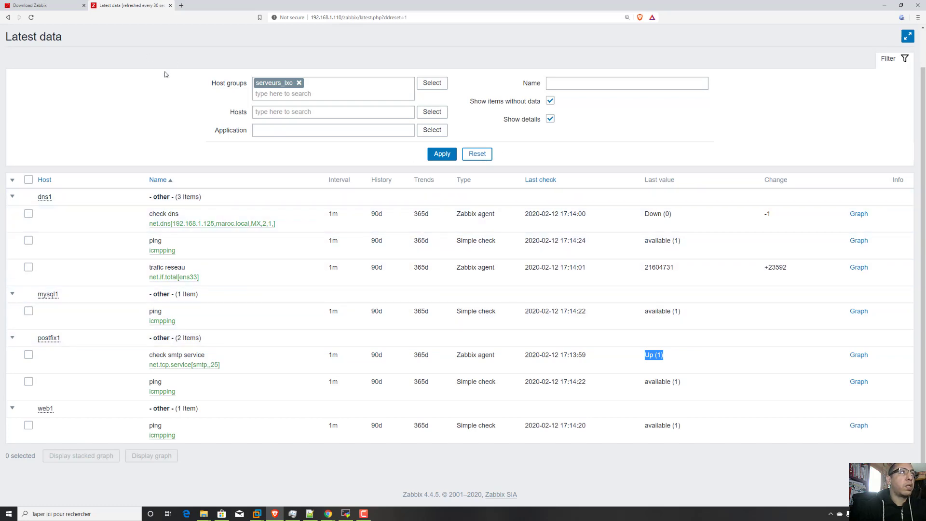
pyautogui.click(30, 17)
pyautogui.click(30, 17)
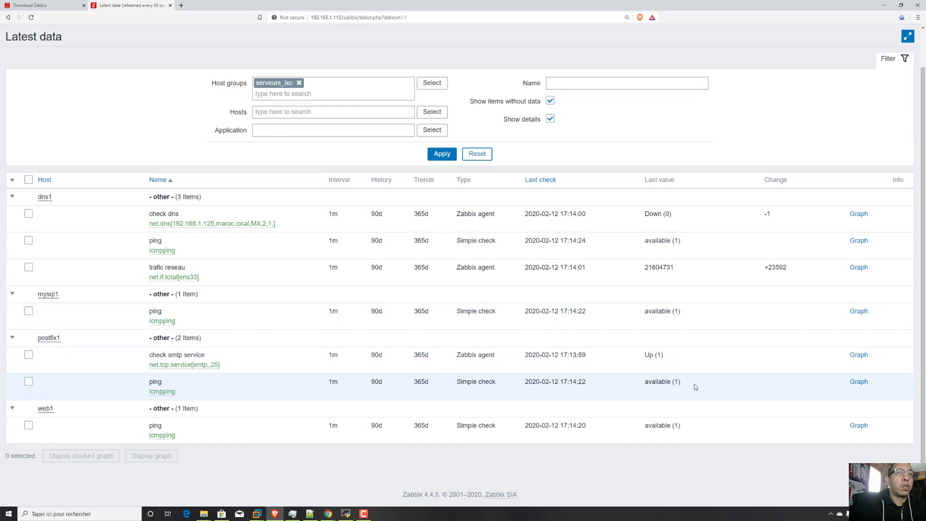
pyautogui.moveTo(669, 356); pyautogui.dragTo(643, 356)
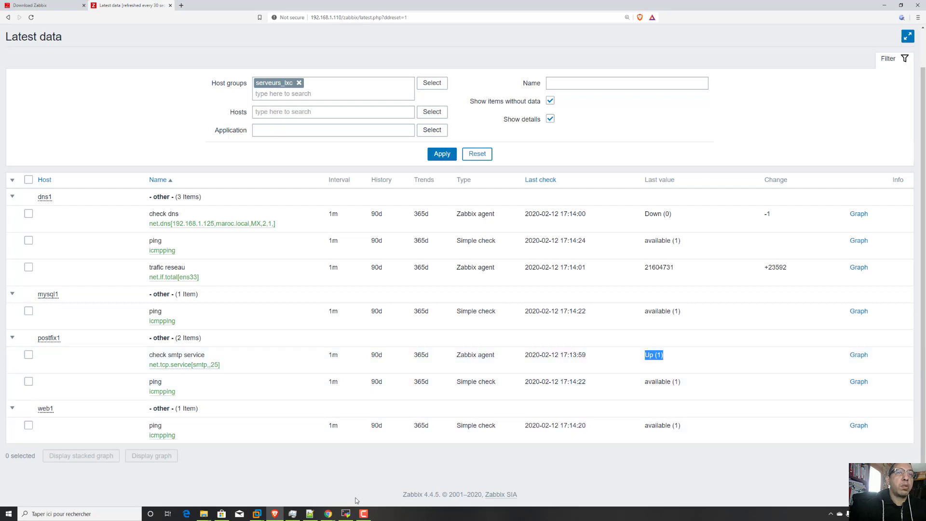
# Switch to MobaXterm's postfix1 session and restart the Zabbix agent with systemctl restart zabbix-agent.service.
pyautogui.click(346, 514)
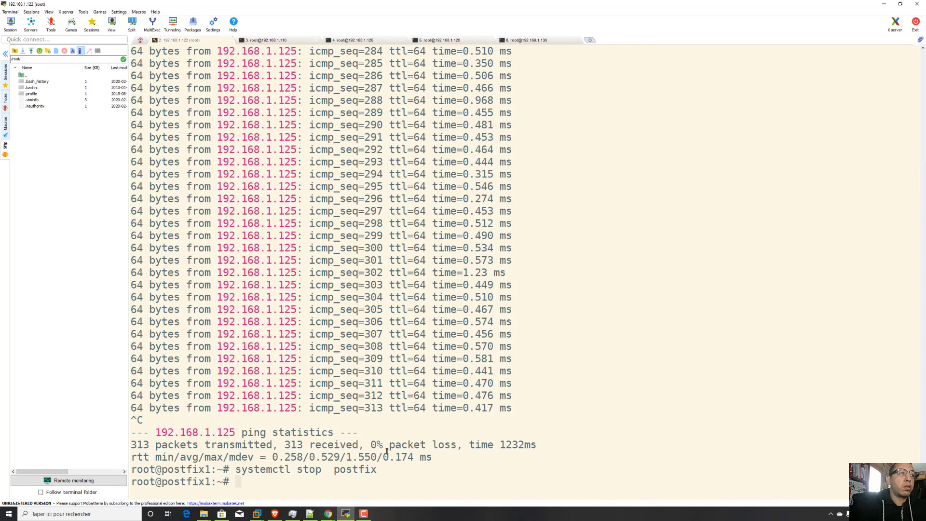
pyautogui.click(885, 4)
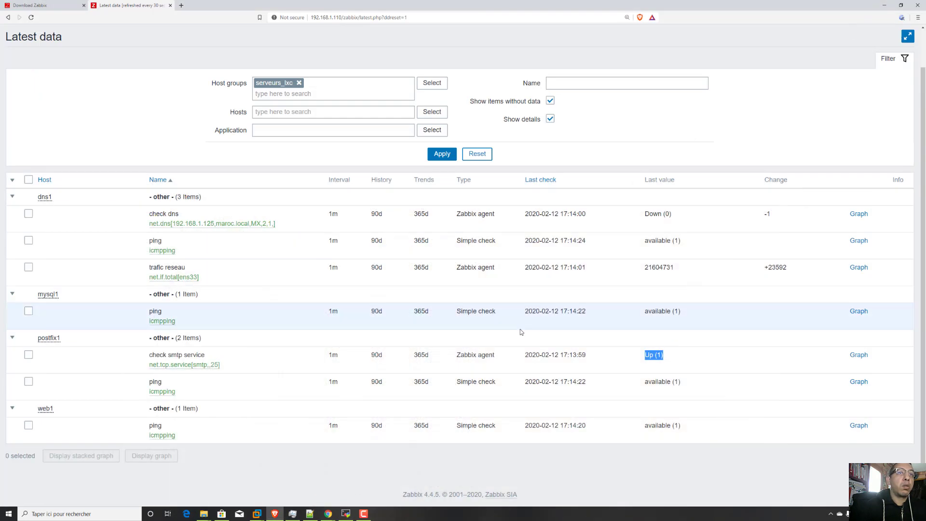
pyautogui.click(346, 514)
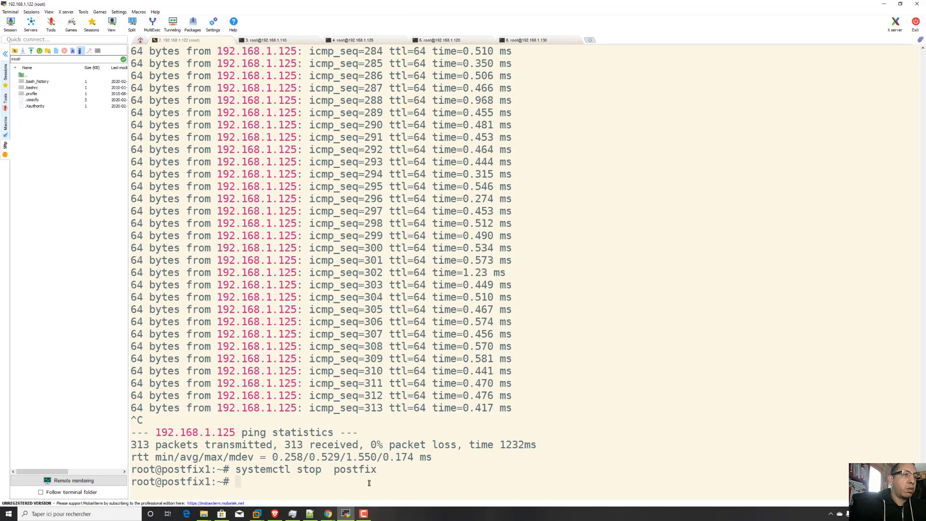
pyautogui.press('Up')
pyautogui.press('Up')
pyautogui.press('Up')
pyautogui.press('Up')
pyautogui.press('Up')
pyautogui.press('Up')
pyautogui.press('Up')
pyautogui.press('Up')
pyautogui.press('Up')
pyautogui.press('Up')
pyautogui.press('Up')
pyautogui.press('Up')
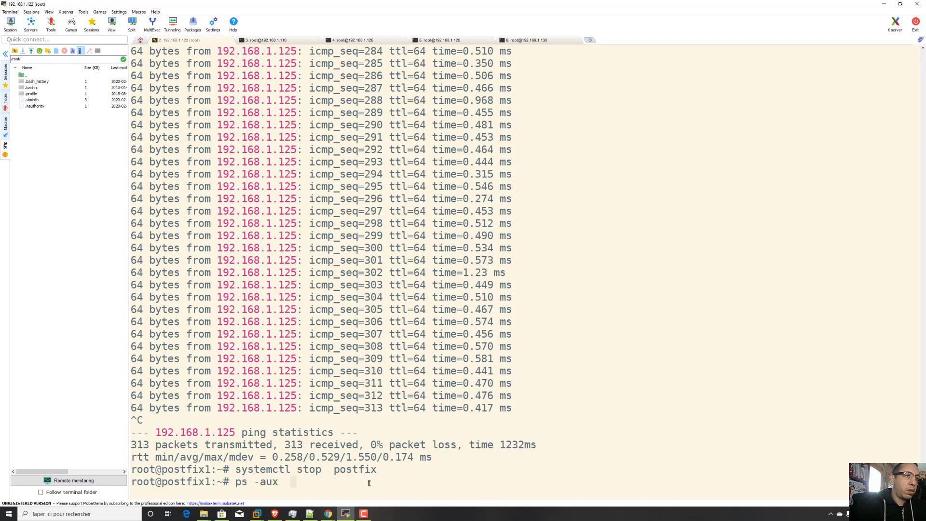
pyautogui.press('Up')
pyautogui.press('Up')
pyautogui.press('Up')
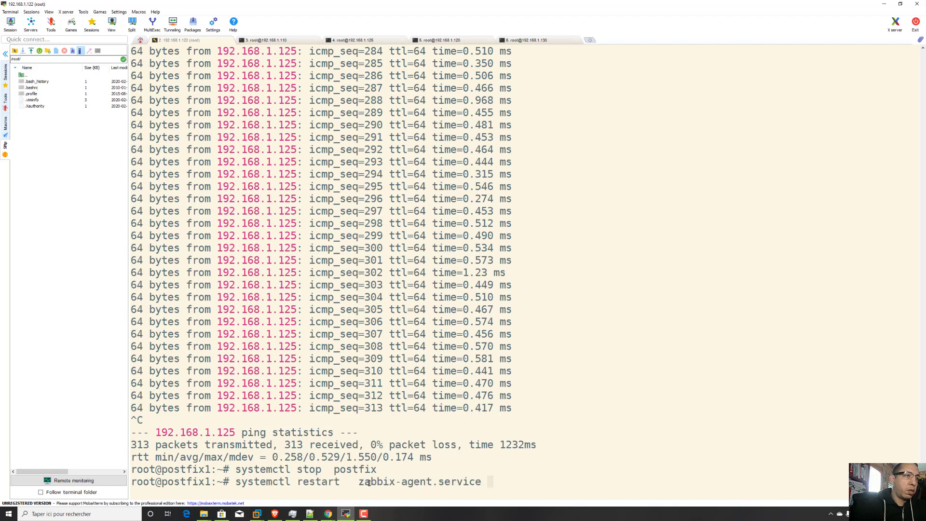
pyautogui.press('Down')
pyautogui.press('Return')
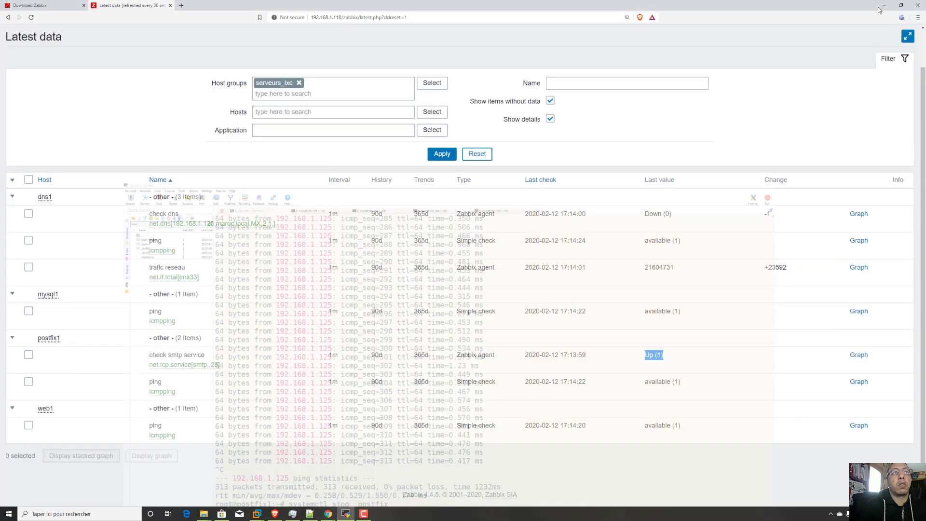
# Go back to Zabbix's latest data, refresh it and compare the last values of postfix1's check smtp service and dns1's check dns.
pyautogui.click(885, 4)
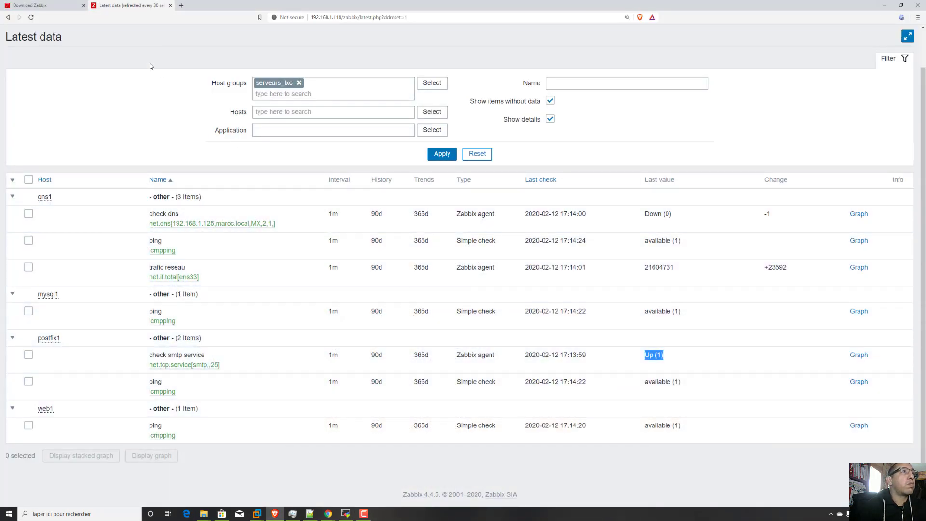
pyautogui.click(31, 18)
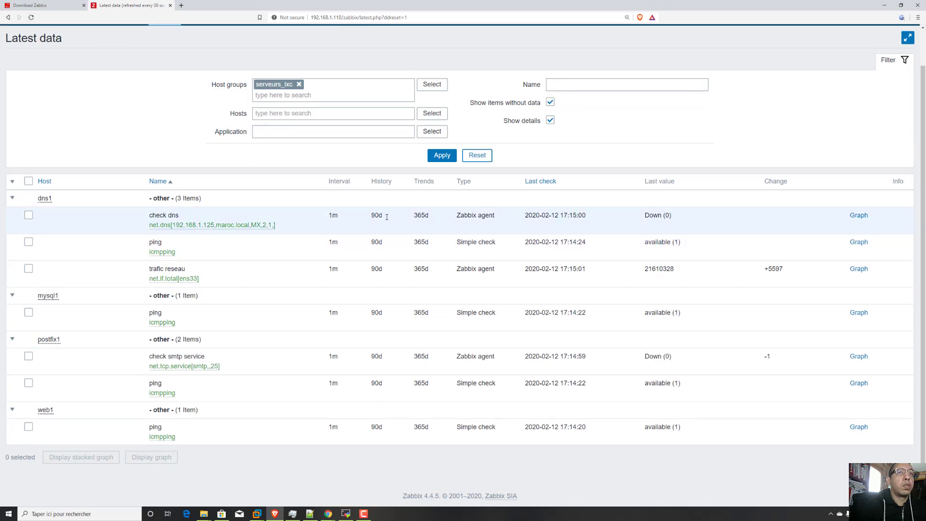
pyautogui.moveTo(681, 358); pyautogui.dragTo(647, 355)
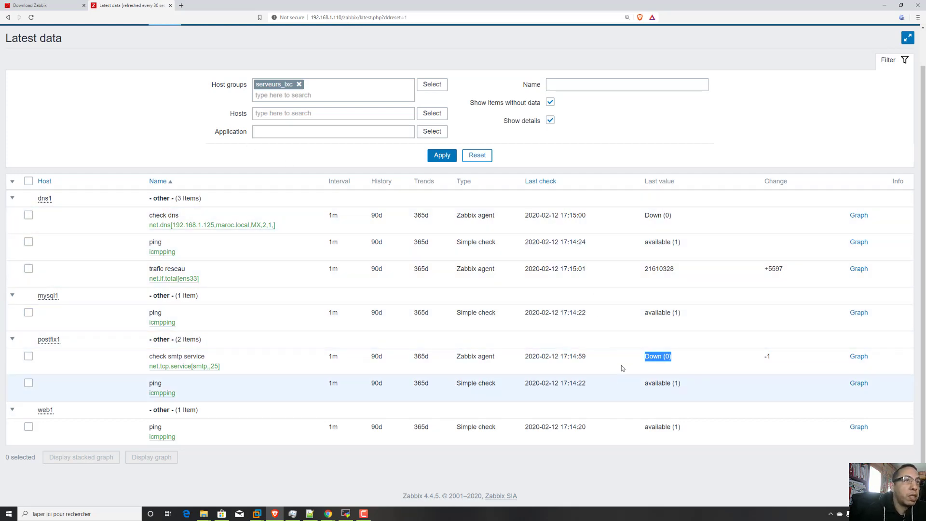
pyautogui.moveTo(683, 215); pyautogui.dragTo(642, 216)
pyautogui.moveTo(687, 356); pyautogui.dragTo(642, 357)
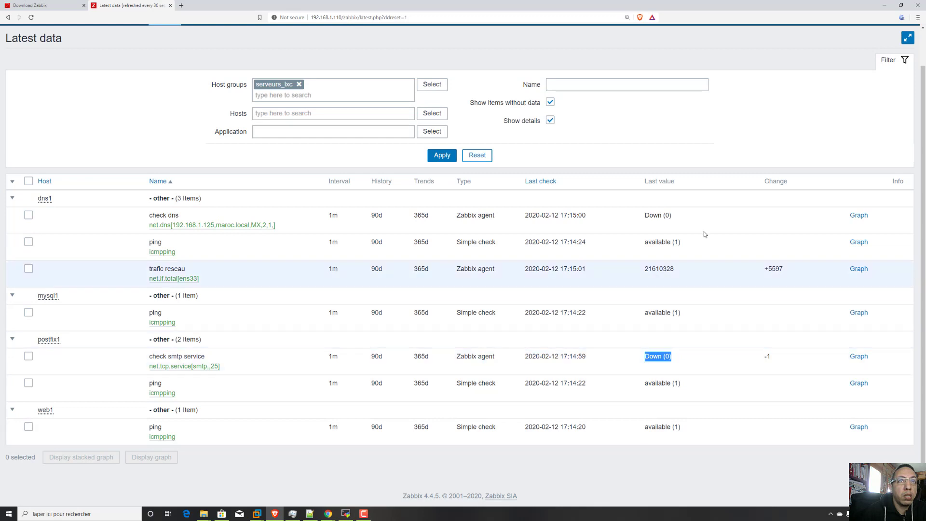
pyautogui.moveTo(684, 217); pyautogui.dragTo(637, 217)
pyautogui.moveTo(679, 356); pyautogui.dragTo(622, 352)
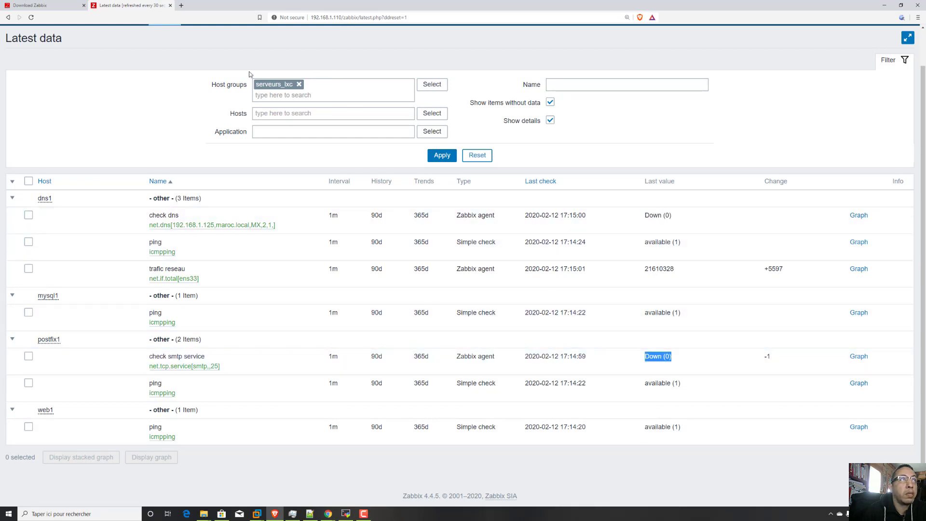
# Check the Global view dashboard for problems and open the host configuration list.
pyautogui.scroll(1, 376, 338)
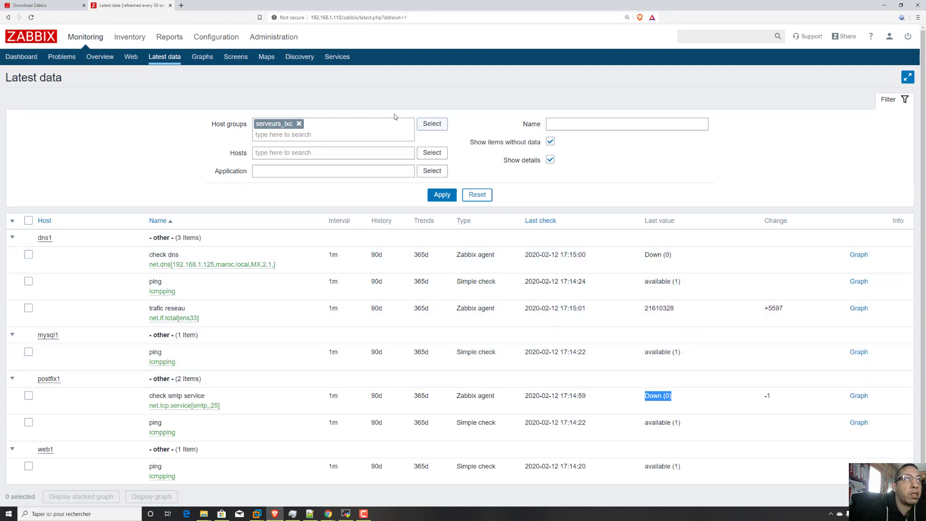
pyautogui.click(22, 57)
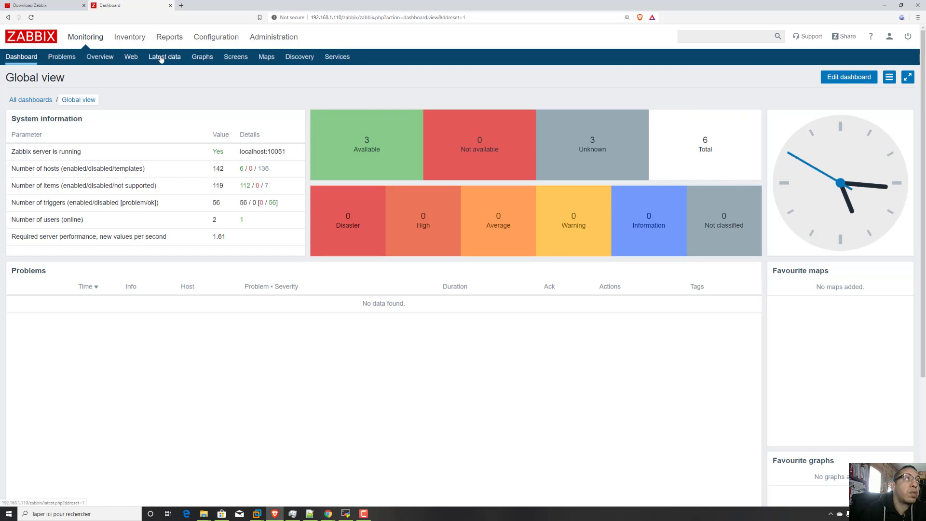
pyautogui.click(230, 38)
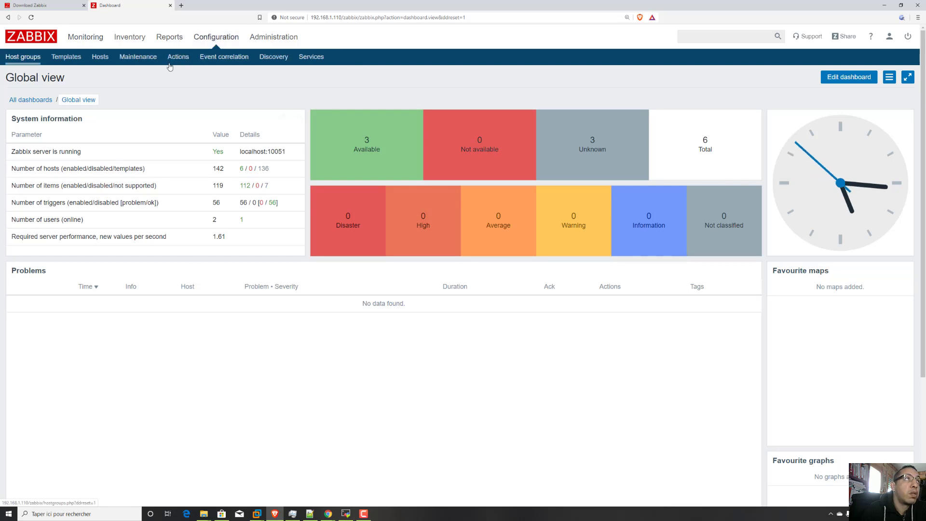
pyautogui.click(99, 57)
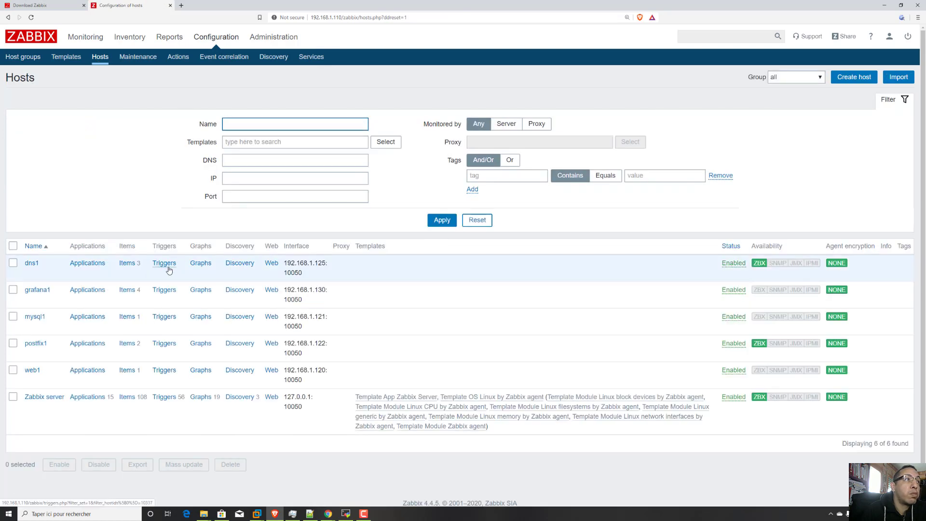